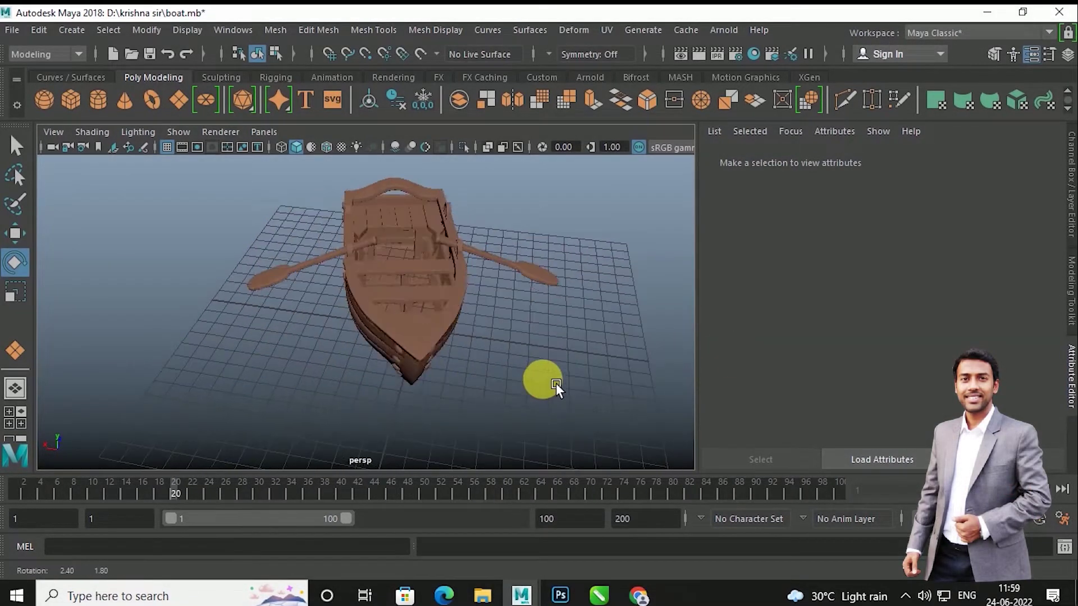
Orbit the finished rowboat model in the perspective view and hide the ground grid.
alt+drag(556, 383, 572, 378)
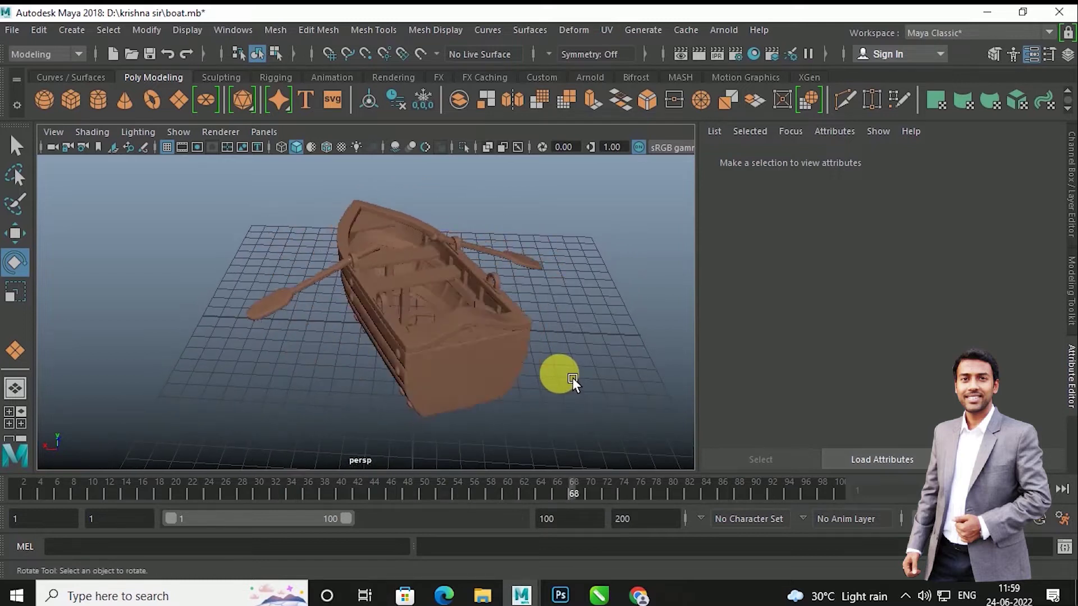
click(173, 151)
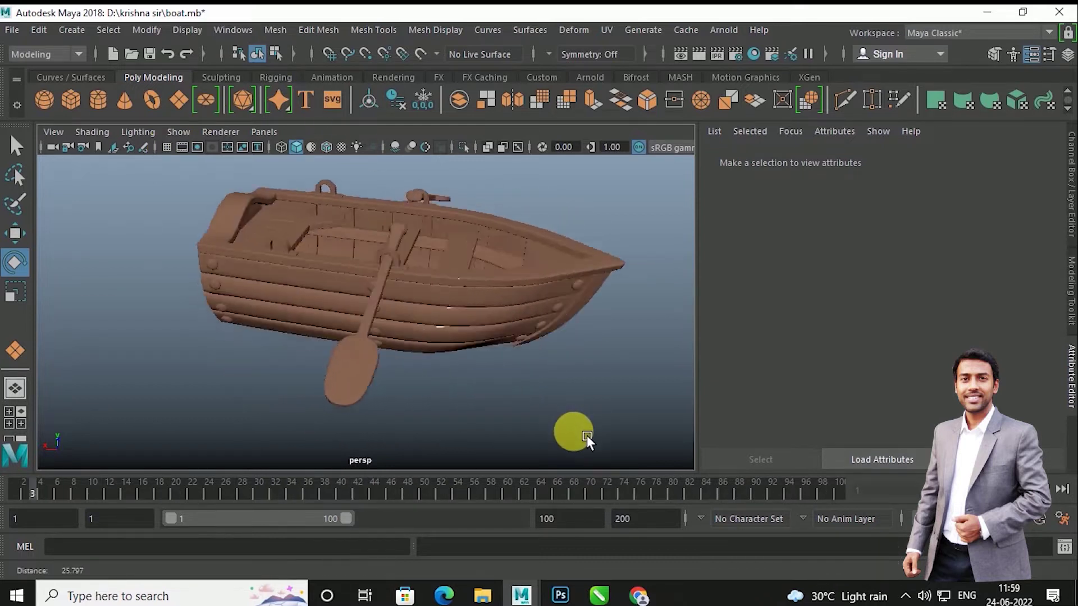
click(591, 435)
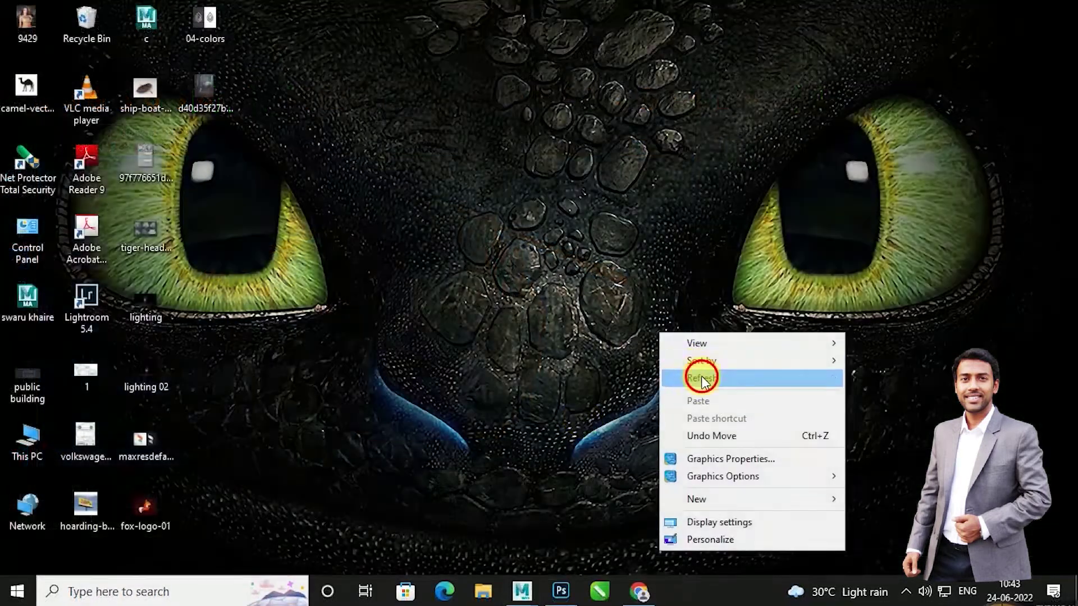
View ship-boat-3d-model-stl.jpg in Photos, close it, and return to the empty Maya scene.
click(749, 205)
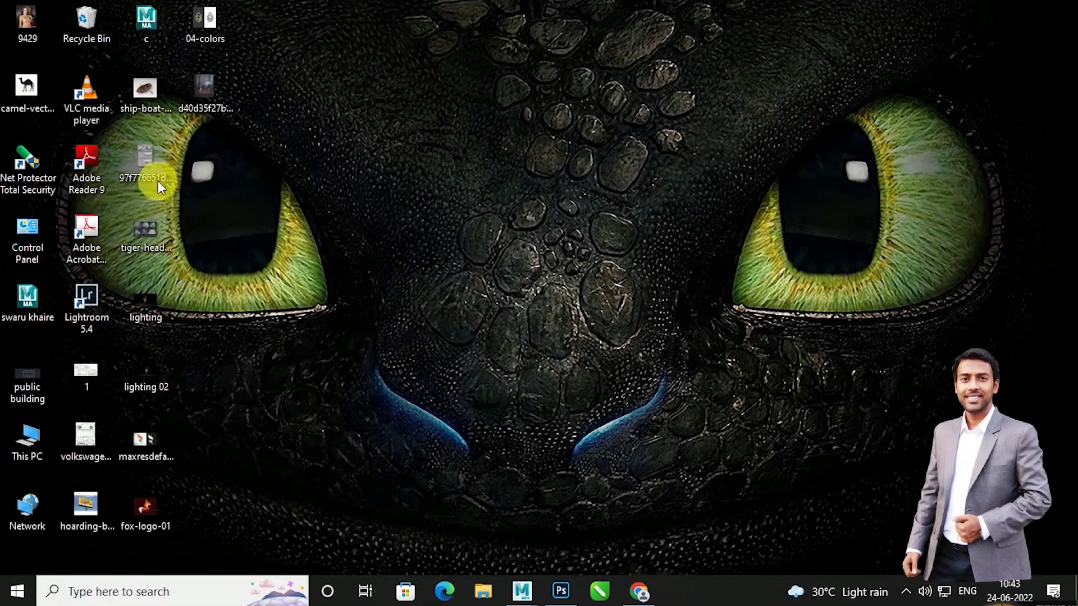
double_click(148, 97)
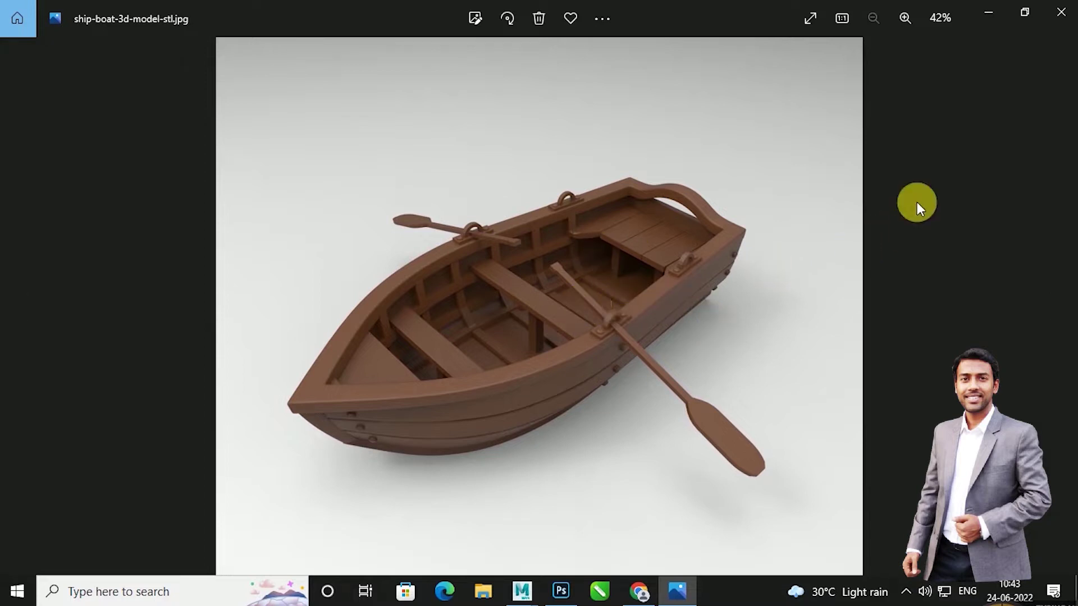
click(1057, 16)
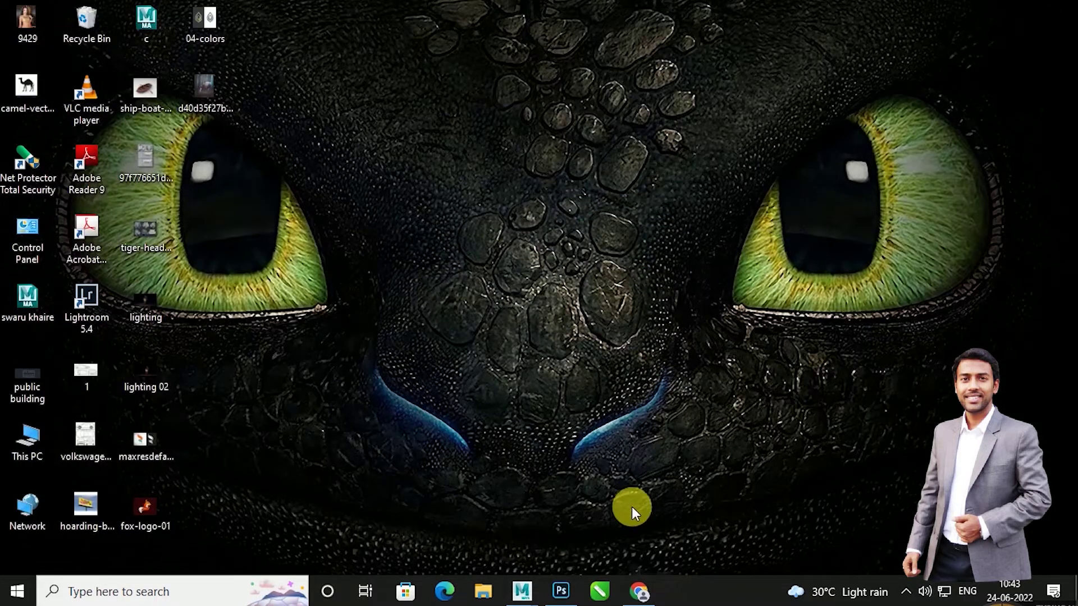
mouse_move(520, 592)
click(581, 532)
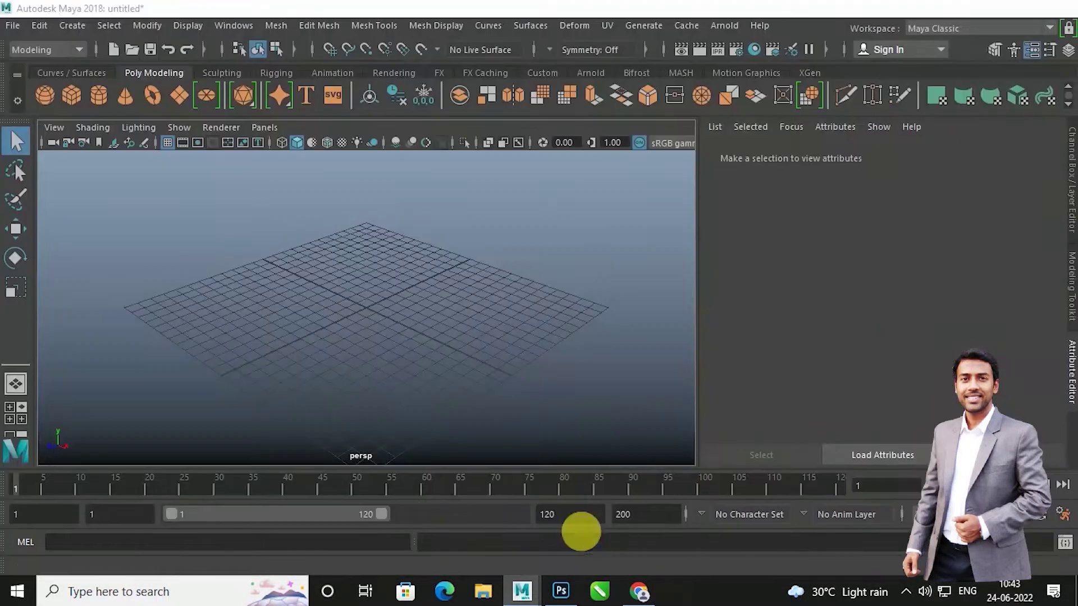
Maximize the front view and import ship-boat-3d-model-stl.jpg from the Desktop as an image plane.
mouse_move(503, 372)
alt+mouse_down()
mouse_move(423, 382)
mouse_move(505, 375)
mouse_move(460, 381)
alt+mouse_up()
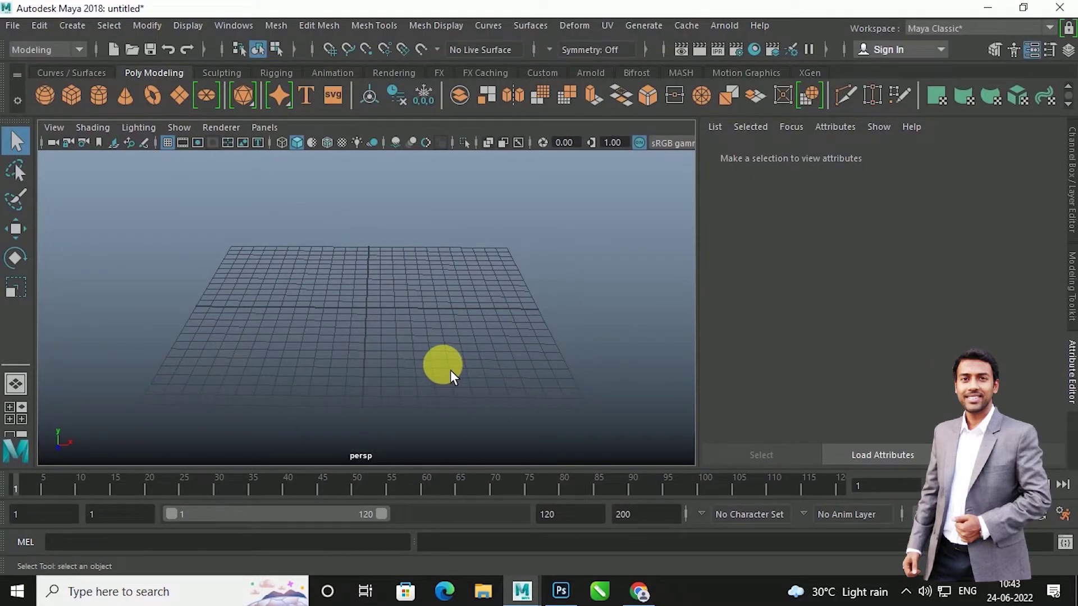
key(space)
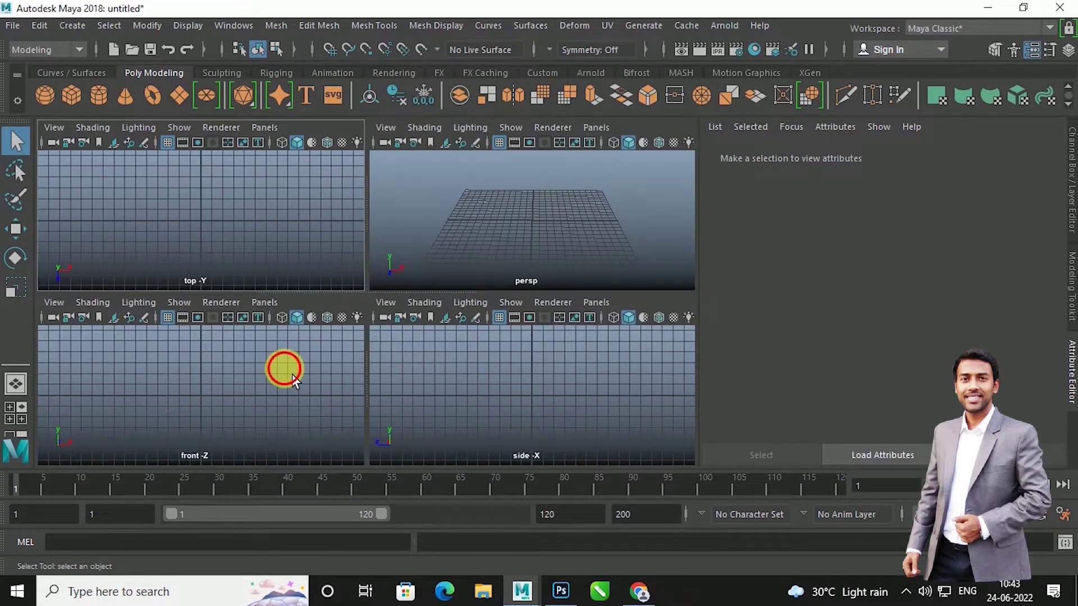
key(space)
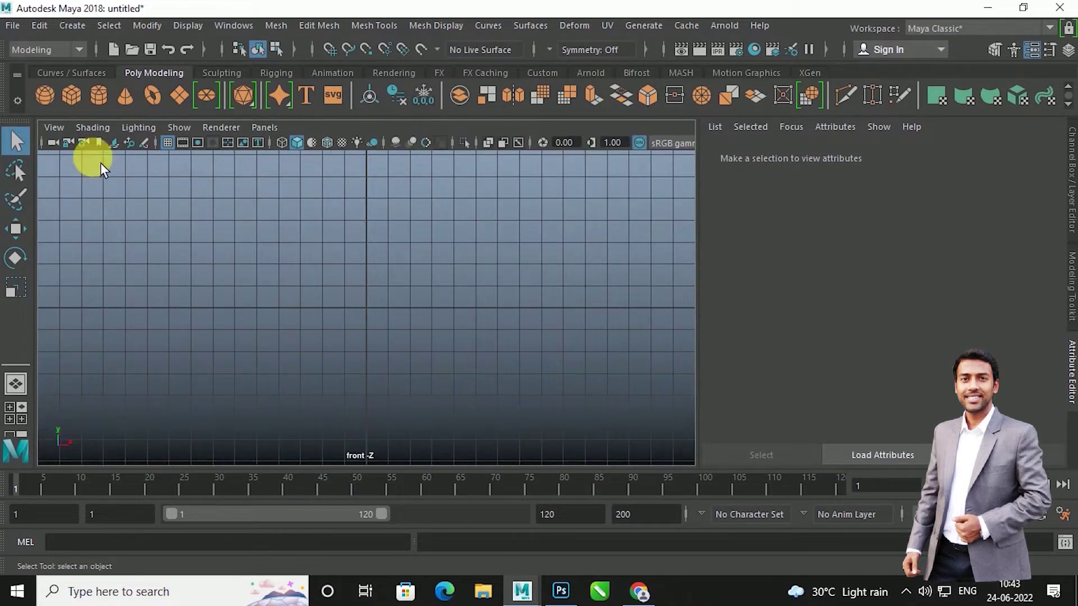
click(55, 128)
mouse_move(86, 461)
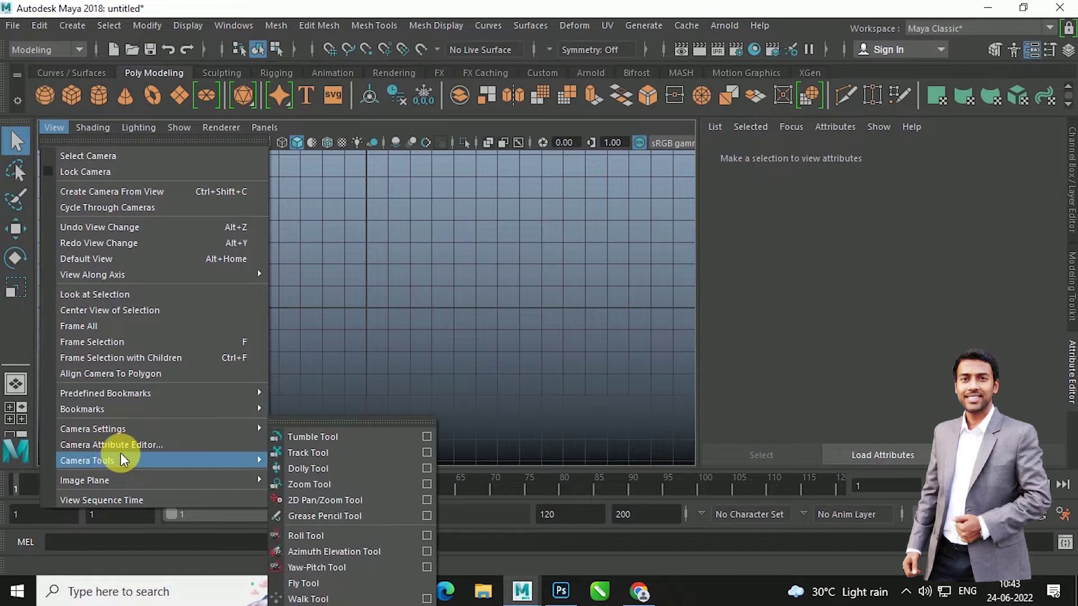
click(336, 494)
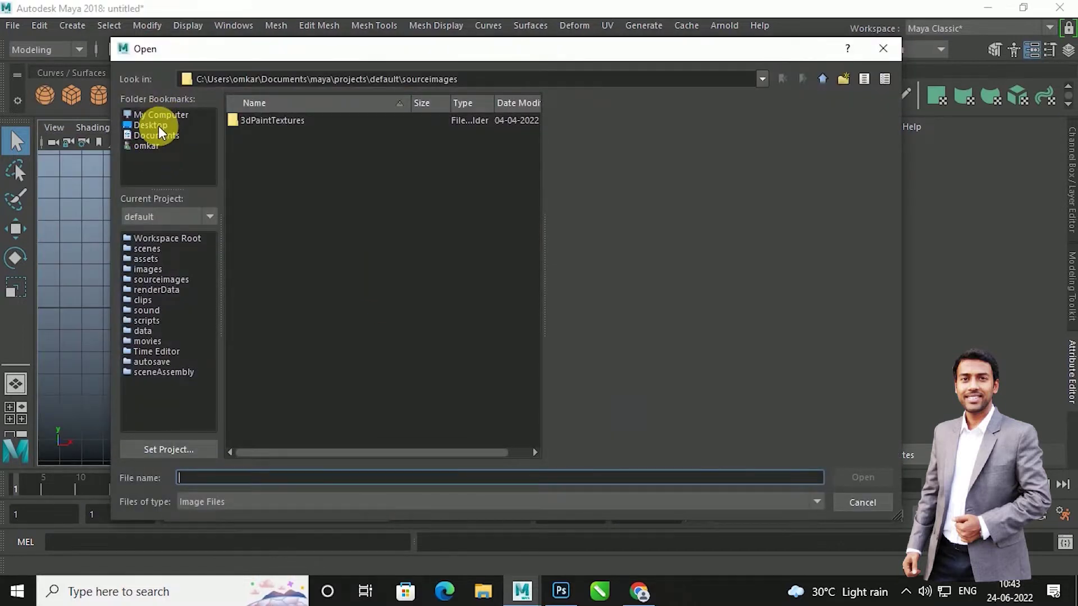
click(158, 126)
click(255, 158)
click(268, 234)
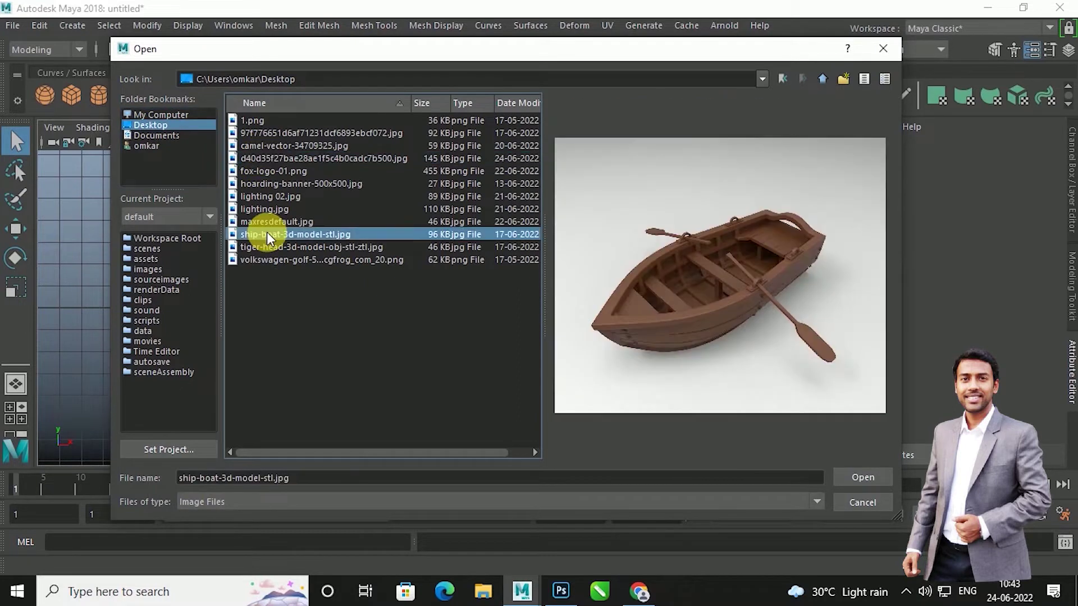
click(853, 477)
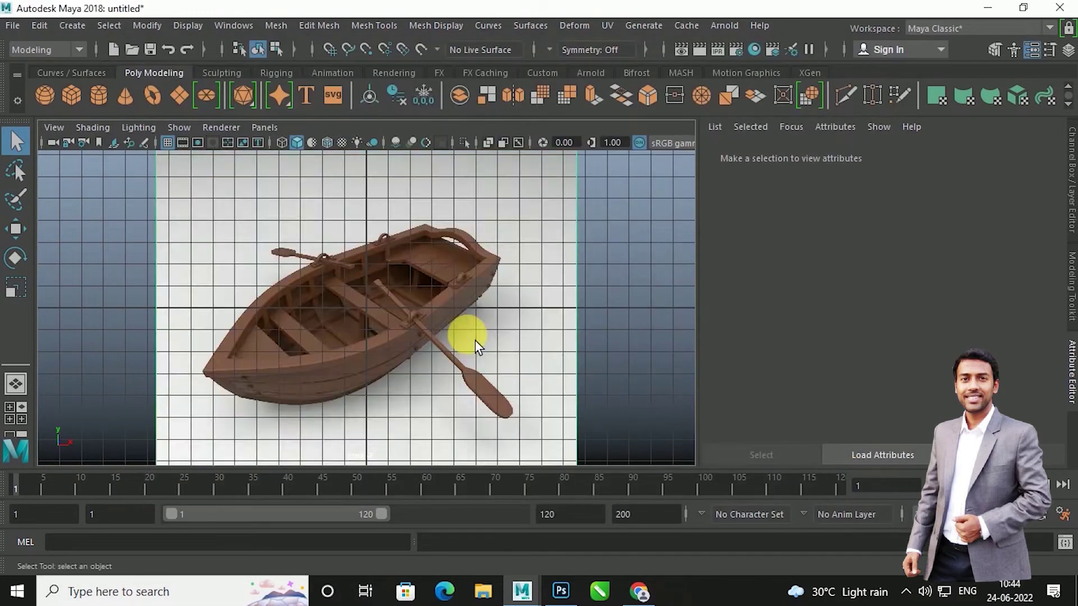
Select the image plane and frame it in the maximized perspective view.
click(620, 305)
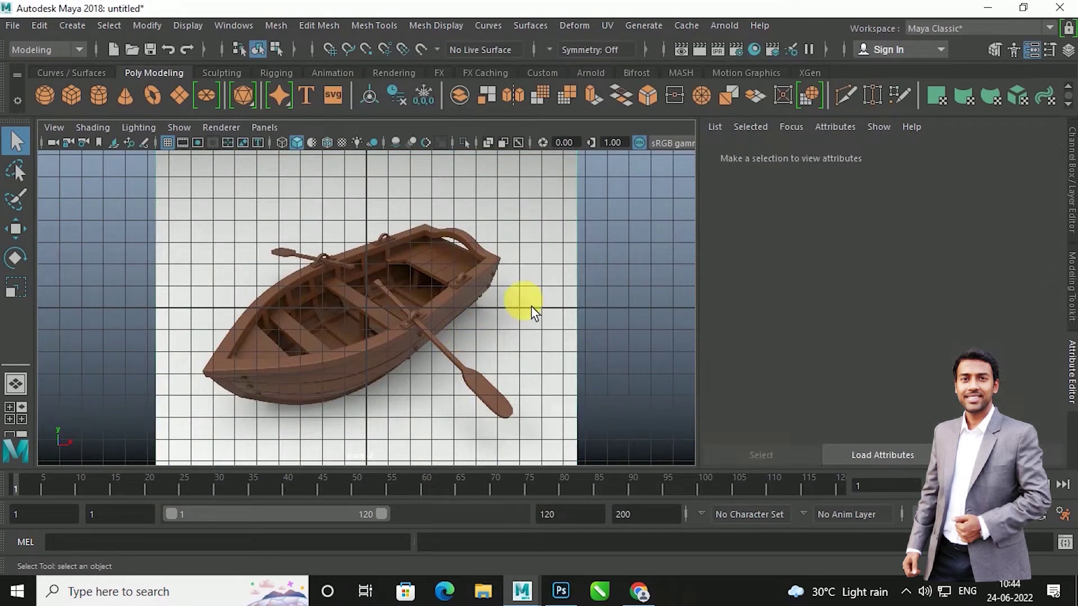
click(542, 294)
key(space)
key(w)
key(space)
key(f)
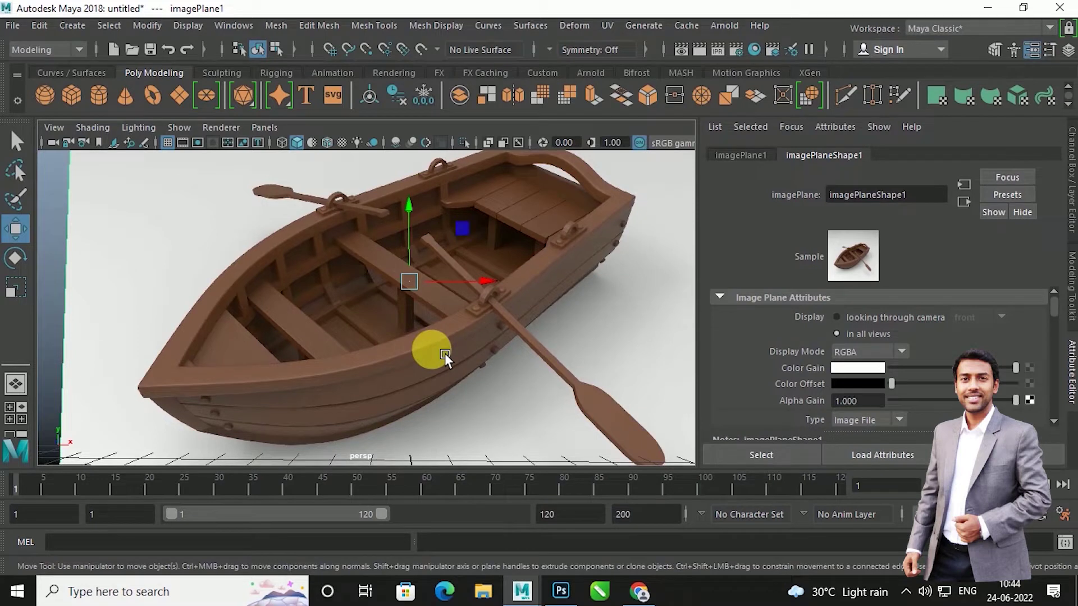
Zoom out and pan so the upright reference image stands clearly behind the grid.
scroll(444, 353, down, 2)
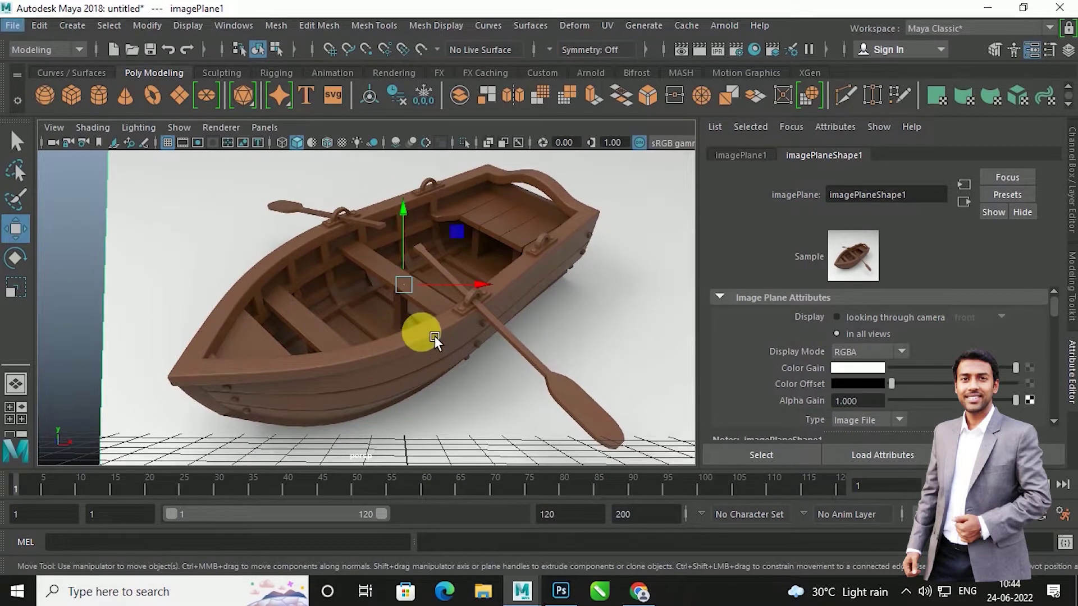
scroll(435, 336, down, 3)
scroll(441, 352, down, 2)
alt+drag(444, 393, 440, 402)
click(607, 383)
alt+middle_drag(481, 337, 440, 353)
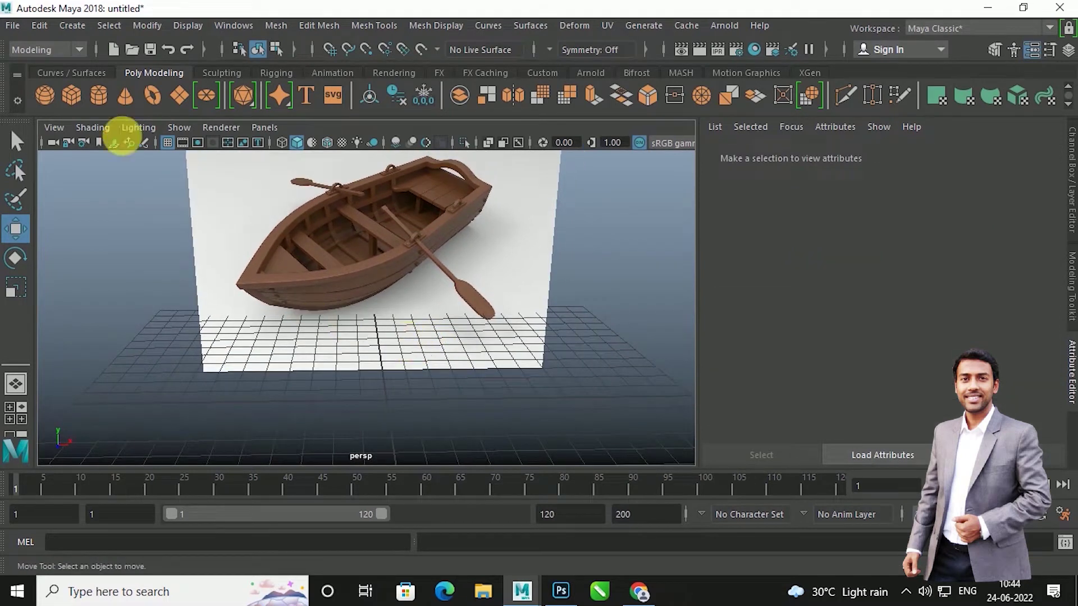
click(80, 93)
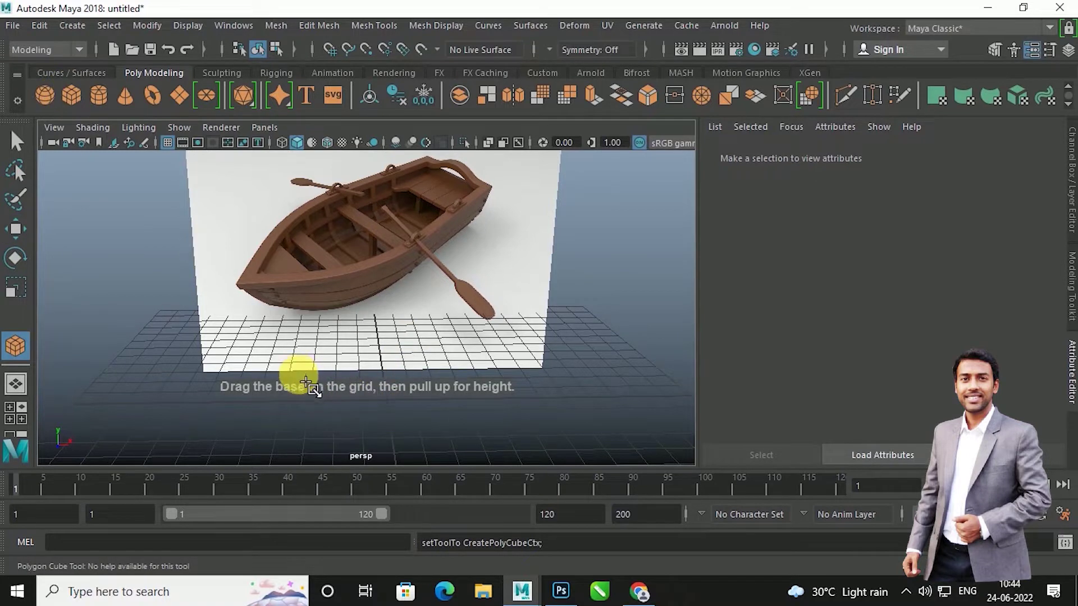
Draw a polygon cube beside the reference and scale it to roughly 10.305 × 2.372 × 5.857.
mouse_move(287, 387)
mouse_down()
mouse_move(577, 446)
mouse_move(565, 367)
mouse_up()
mouse_move(504, 405)
alt+mouse_down()
mouse_move(589, 407)
mouse_move(556, 408)
alt+mouse_up()
key(r)
mouse_move(441, 304)
mouse_down()
mouse_move(501, 385)
mouse_move(531, 395)
mouse_up()
Give the cube subdivisions width 4, height 3 and depth 2, then orbit to inspect it.
scroll(531, 397, down, 3)
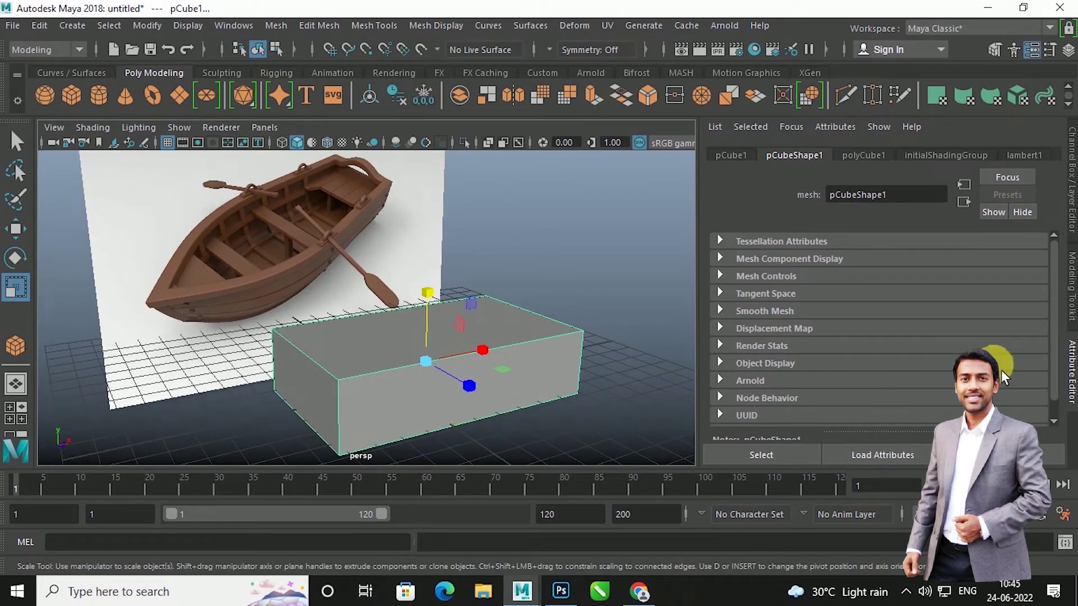
click(1070, 161)
scroll(915, 305, down, 2)
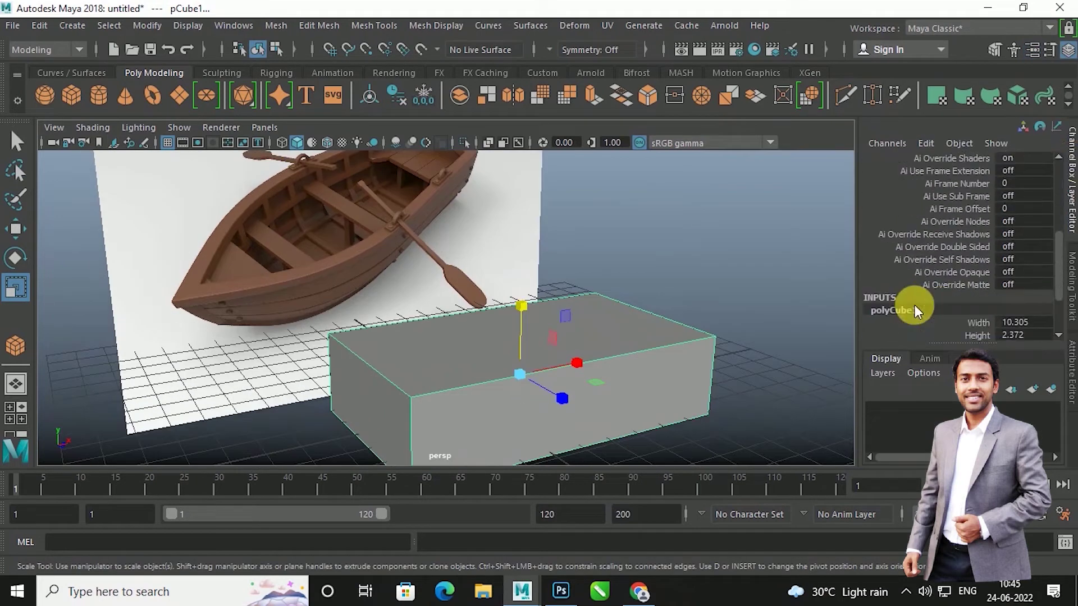
scroll(914, 305, down, 2)
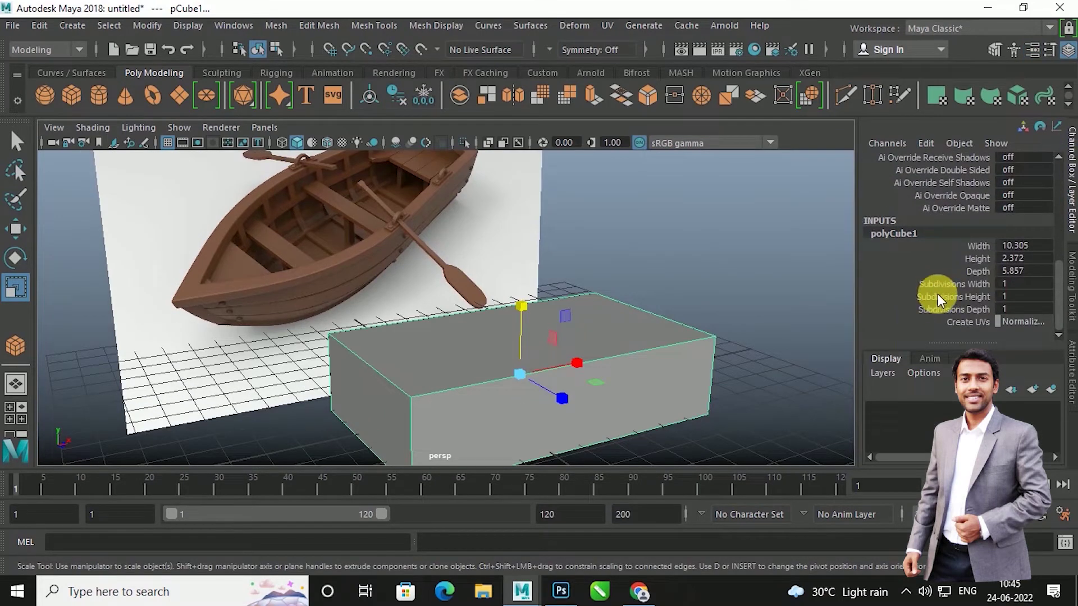
click(937, 295)
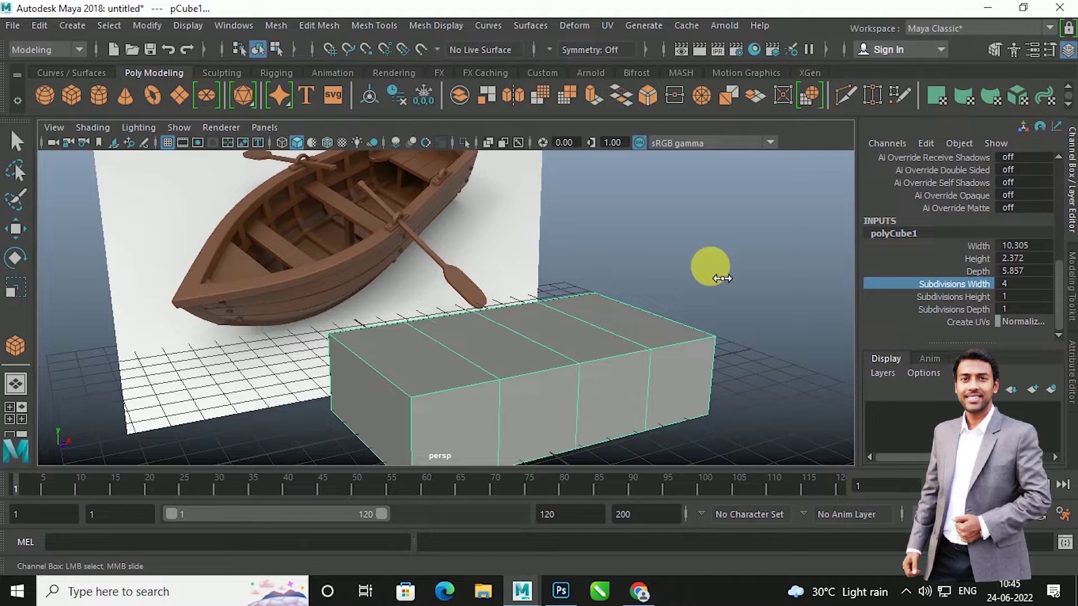
alt+drag(572, 330, 584, 342)
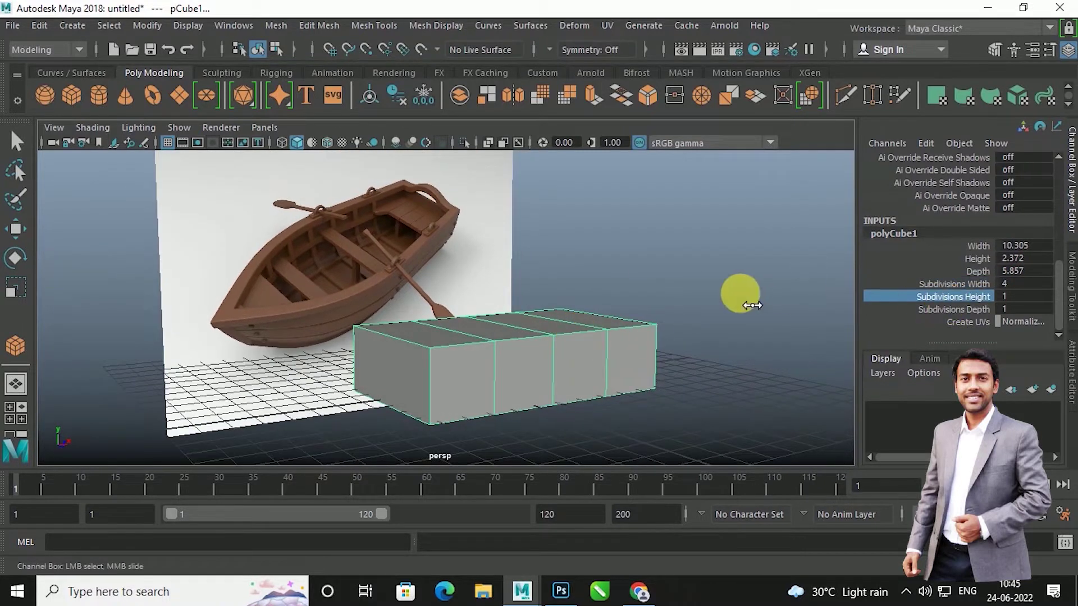
mouse_move(764, 306)
alt+mouse_down()
mouse_move(704, 354)
mouse_move(734, 356)
mouse_move(673, 339)
mouse_move(690, 354)
mouse_move(667, 358)
alt+mouse_up()
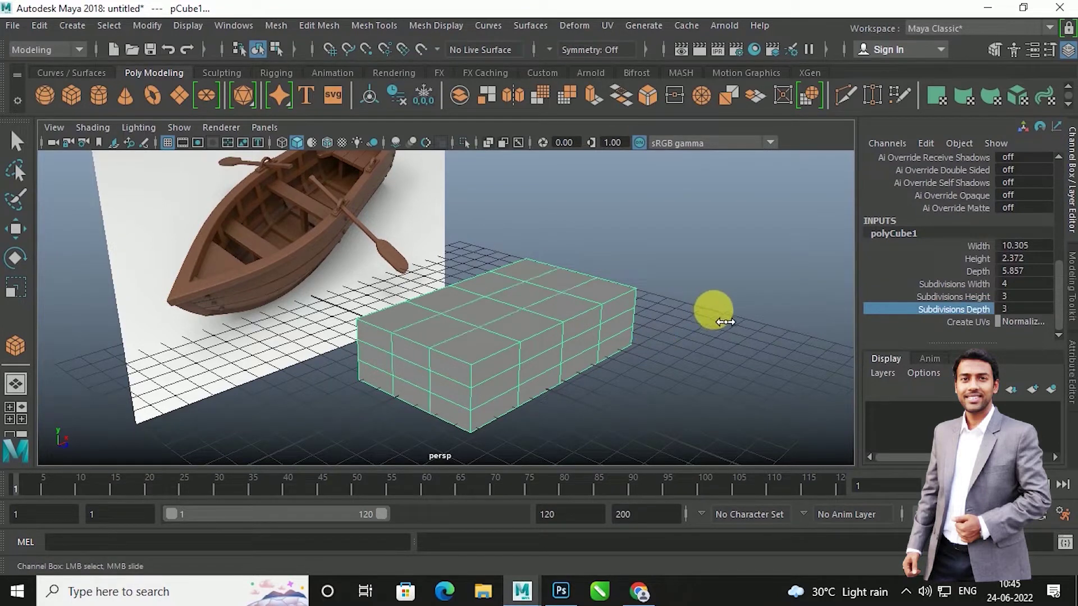
mouse_move(521, 353)
alt+mouse_down()
mouse_move(481, 357)
mouse_move(543, 367)
alt+mouse_up()
right_drag(542, 312, 446, 156)
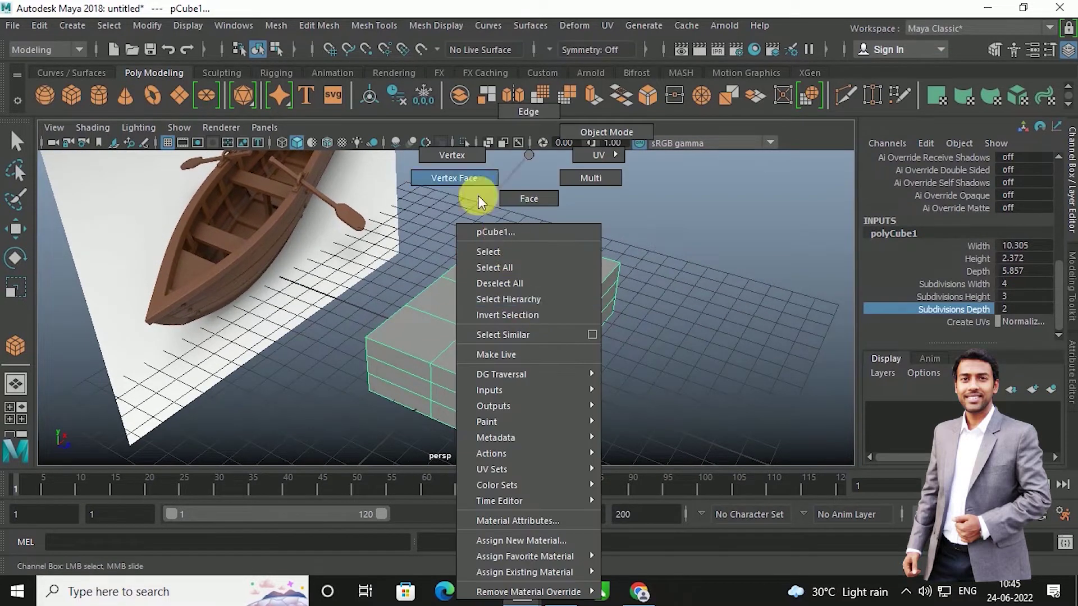
Select the cube's bottom vertices and scale them inward to taper the hull.
mouse_move(506, 318)
alt+mouse_down()
mouse_move(554, 374)
mouse_move(550, 389)
alt+mouse_up()
click(543, 444)
key(r)
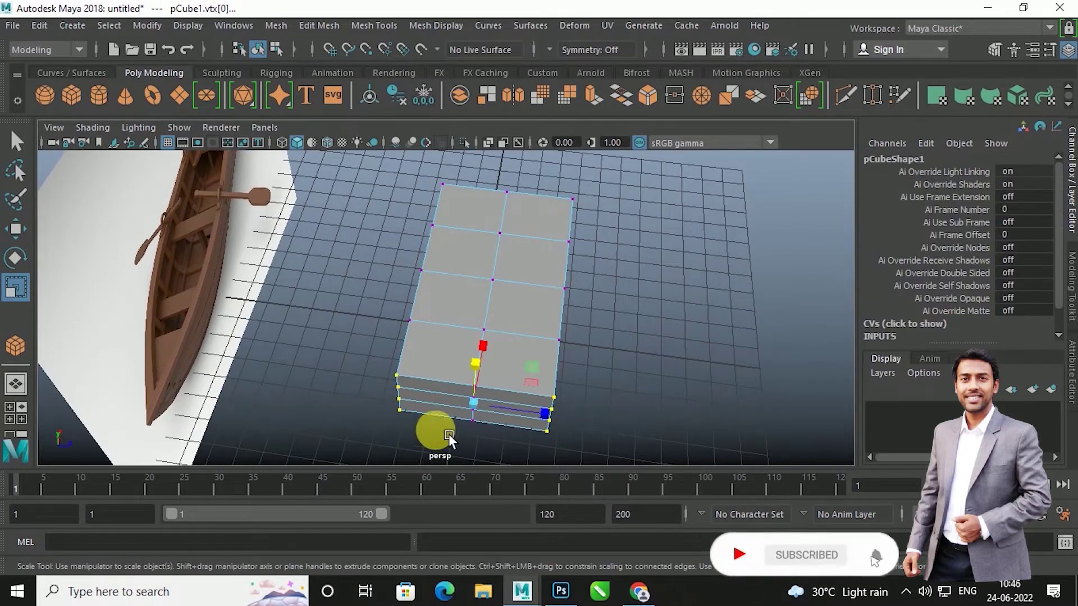
drag(560, 428, 492, 426)
mouse_move(585, 400)
alt+mouse_down()
mouse_move(483, 348)
mouse_move(507, 328)
mouse_move(510, 292)
mouse_move(507, 331)
mouse_move(510, 319)
mouse_move(484, 329)
mouse_move(493, 322)
alt+mouse_up()
Select two bottom faces and scale them down uniformly to narrow the base.
right_drag(467, 269, 417, 308)
click(417, 308)
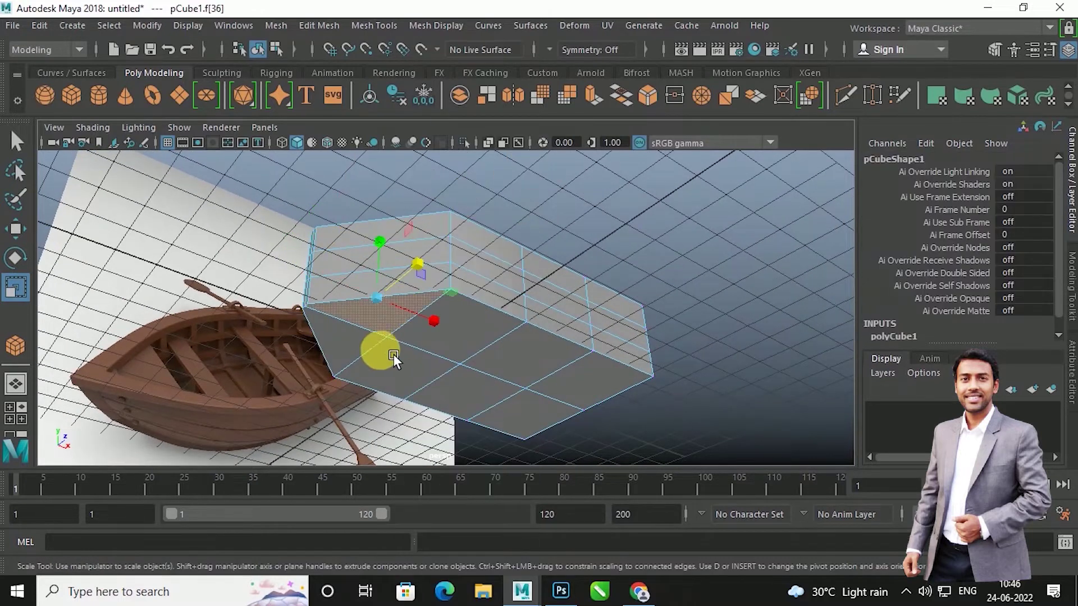
shift+click(486, 326)
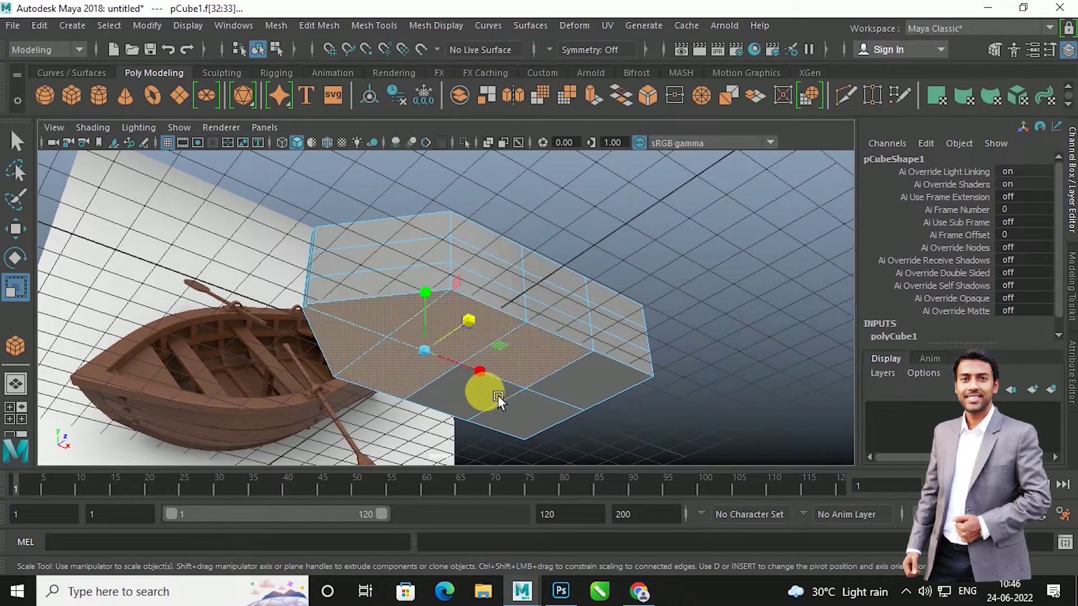
mouse_move(472, 368)
mouse_down()
mouse_move(399, 385)
mouse_move(474, 410)
mouse_move(446, 433)
mouse_move(494, 465)
mouse_move(552, 458)
mouse_move(466, 450)
mouse_move(470, 427)
mouse_move(473, 435)
mouse_move(453, 430)
mouse_move(475, 408)
mouse_move(412, 335)
mouse_up()
drag(470, 366, 447, 385)
scroll(444, 385, up, 5)
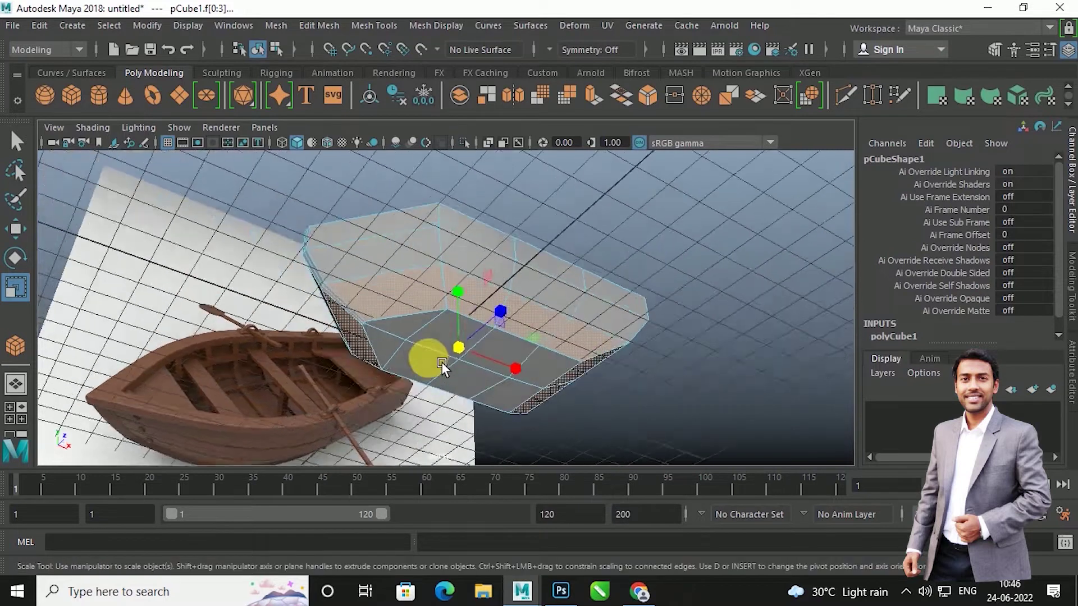
scroll(442, 362, up, 4)
Select the remaining bottom faces and view the box beside the reference boat.
click(365, 362)
click(400, 359)
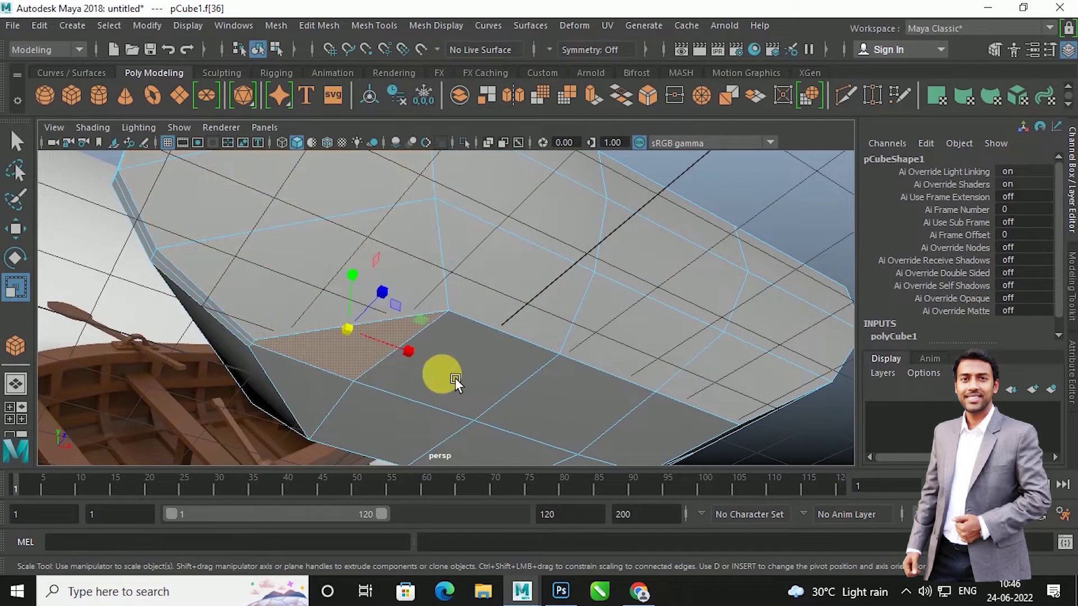
shift+click(313, 404)
shift+click(560, 418)
alt+drag(563, 413, 577, 370)
shift+double_click(618, 377)
scroll(486, 343, down, 3)
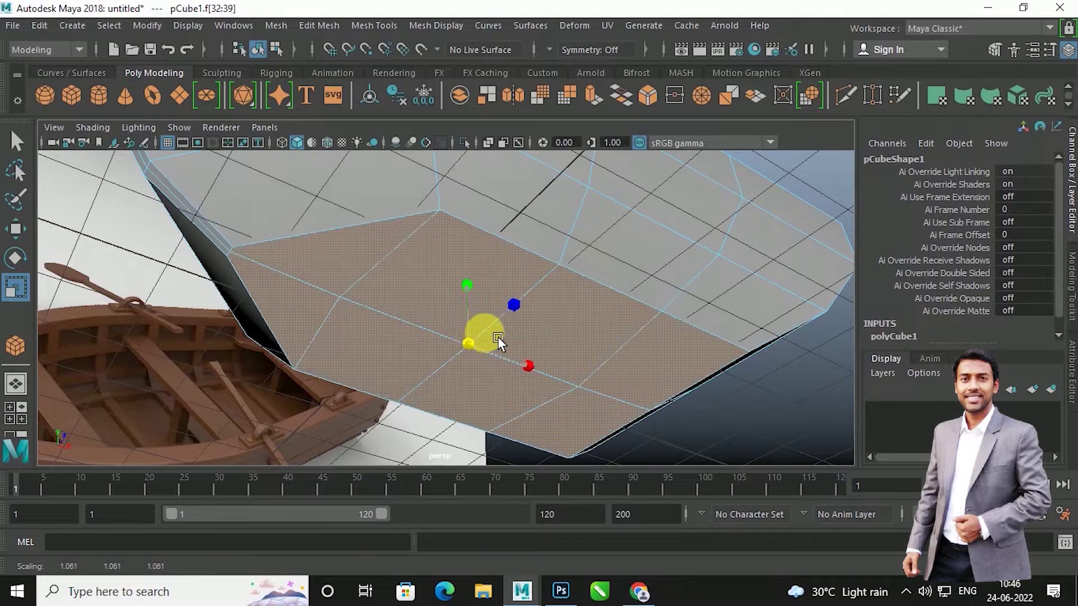
scroll(502, 333, down, 2)
mouse_move(506, 328)
alt+mouse_down()
mouse_move(548, 363)
mouse_move(423, 360)
mouse_move(614, 384)
mouse_move(522, 397)
mouse_move(465, 360)
mouse_move(464, 373)
mouse_move(495, 303)
mouse_move(492, 361)
alt+mouse_up()
Select the box's end edge loop and scale it in to form a pointed bow.
right_click(493, 325)
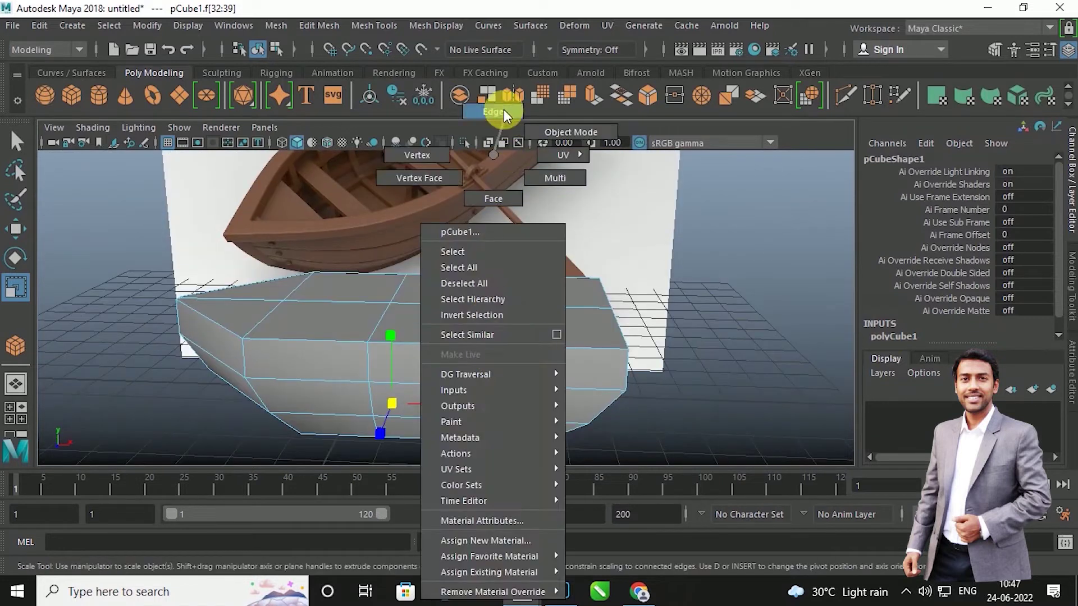
click(503, 110)
double_click(508, 361)
mouse_move(567, 361)
mouse_down()
mouse_move(463, 368)
mouse_move(493, 385)
mouse_move(480, 367)
mouse_move(595, 345)
mouse_up()
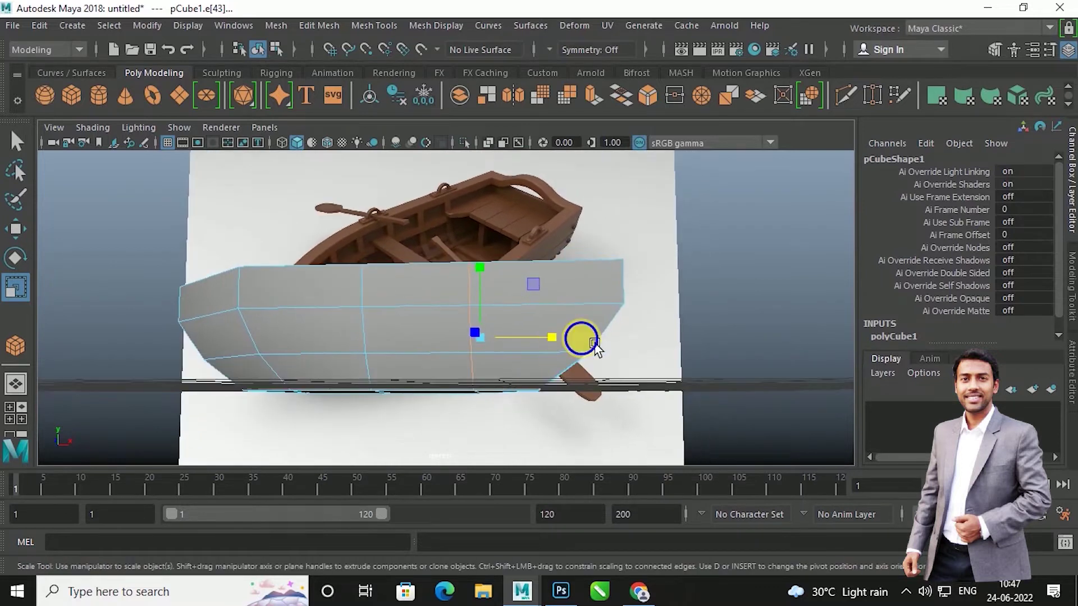
Reshape the bow end vertices and slide the middle vertex column along X.
right_drag(556, 217, 524, 187)
alt+drag(641, 413, 392, 436)
alt+drag(404, 385, 416, 380)
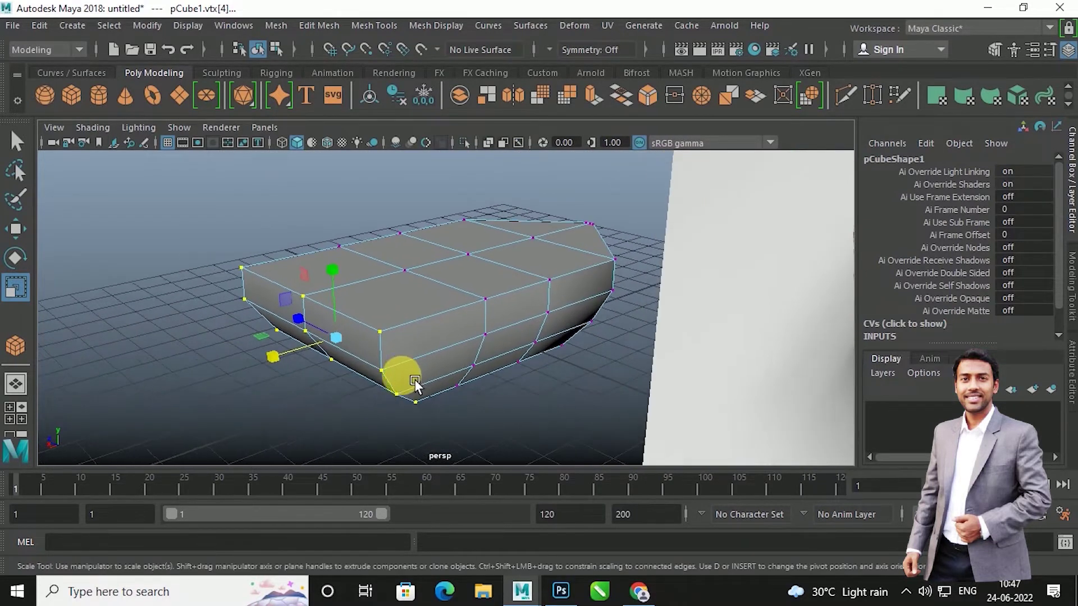
mouse_move(294, 371)
mouse_down()
mouse_move(350, 344)
mouse_move(341, 377)
mouse_move(568, 380)
mouse_move(803, 357)
mouse_move(581, 344)
mouse_move(560, 372)
mouse_move(508, 357)
mouse_move(470, 318)
mouse_up()
key(w)
mouse_move(553, 331)
mouse_down()
mouse_move(570, 334)
mouse_move(494, 366)
mouse_move(407, 329)
mouse_move(404, 303)
mouse_up()
mouse_move(515, 320)
mouse_down()
mouse_move(533, 331)
mouse_move(518, 337)
mouse_up()
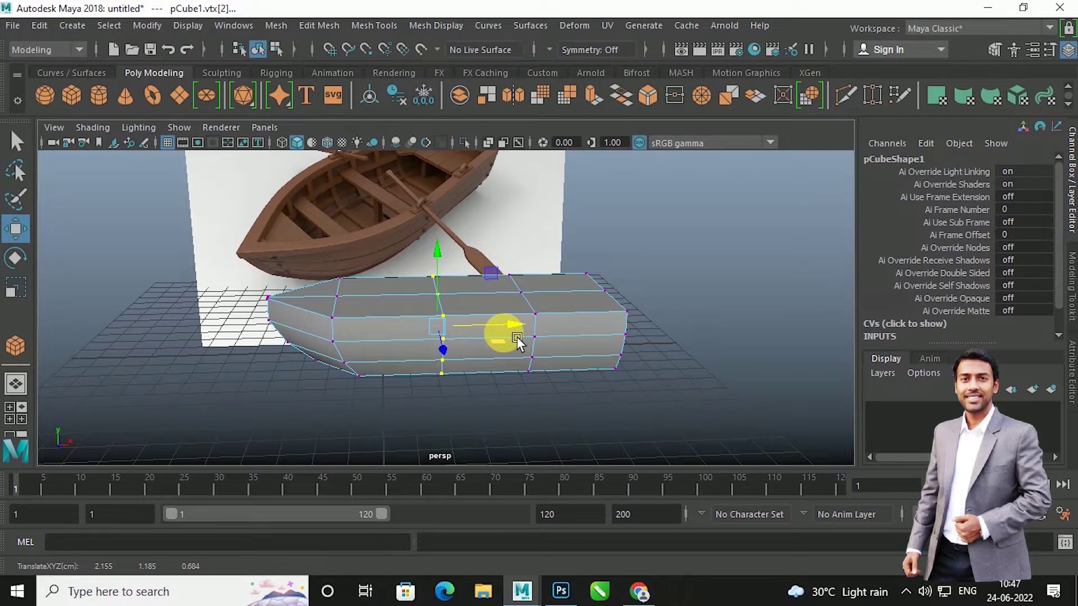
Move an edge near the bow along the hull's length.
mouse_move(517, 336)
alt+mouse_down()
mouse_move(538, 349)
mouse_move(524, 307)
mouse_move(517, 365)
mouse_move(346, 336)
alt+mouse_up()
right_drag(346, 336, 326, 107)
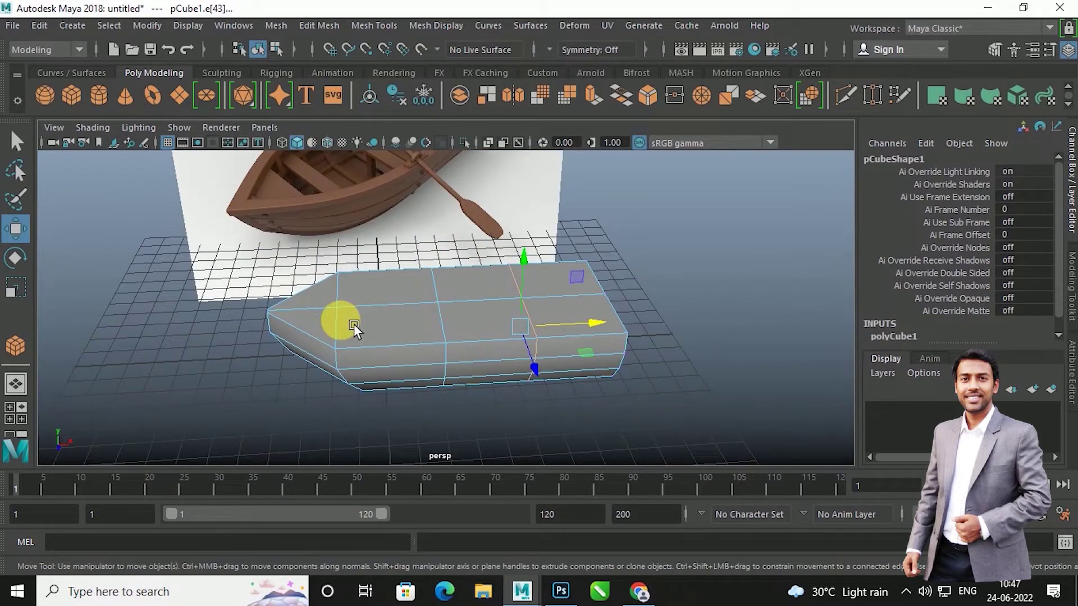
click(351, 326)
mouse_move(431, 336)
mouse_down()
mouse_move(497, 361)
mouse_move(609, 381)
mouse_move(568, 400)
mouse_move(547, 382)
mouse_move(483, 371)
mouse_move(549, 379)
mouse_move(432, 396)
mouse_move(459, 355)
mouse_move(409, 381)
mouse_up()
Scale bow corner edge e[40] across the width on Z and nudge it along X.
click(400, 371)
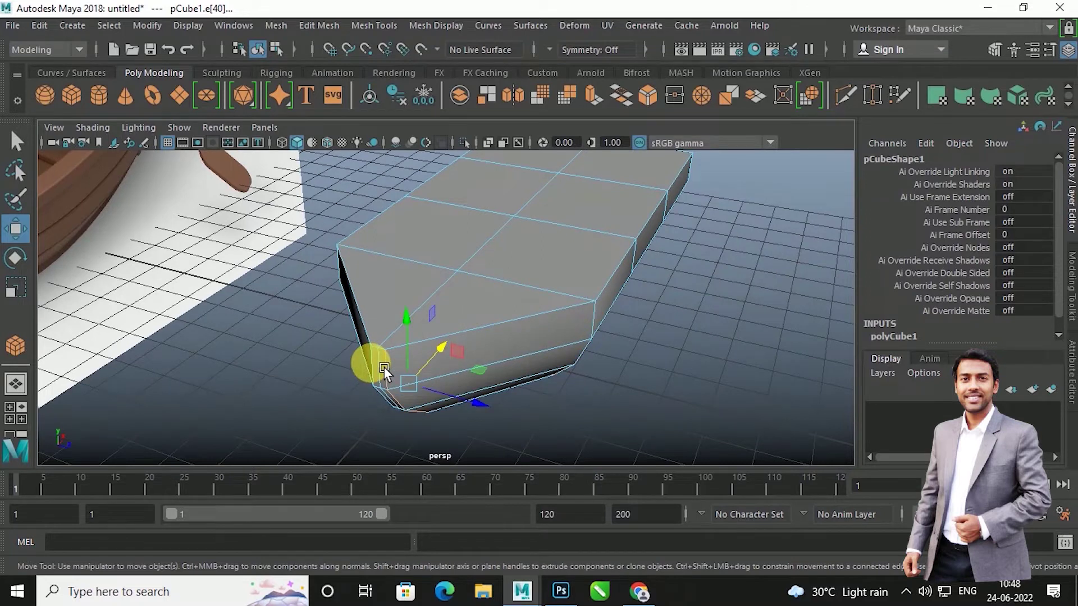
key(r)
drag(468, 401, 674, 428)
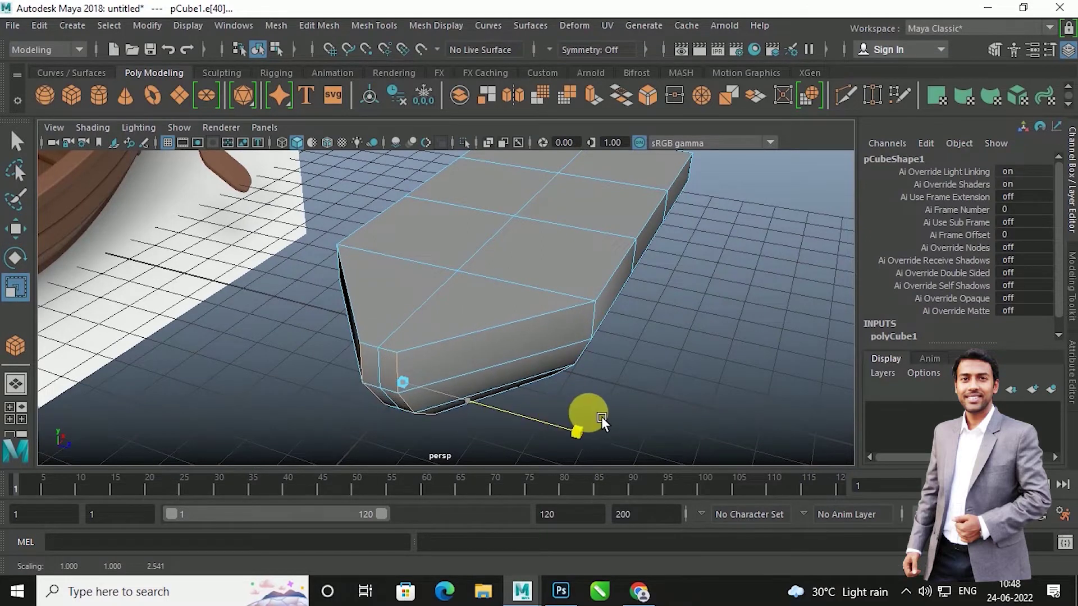
key(w)
drag(449, 354, 469, 344)
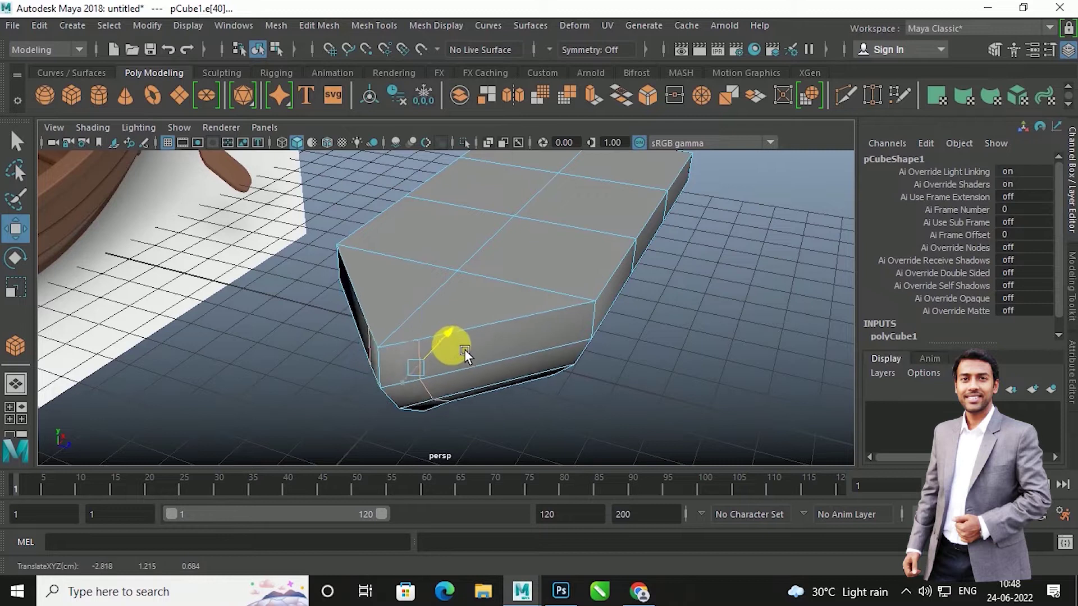
key(r)
drag(491, 397, 582, 401)
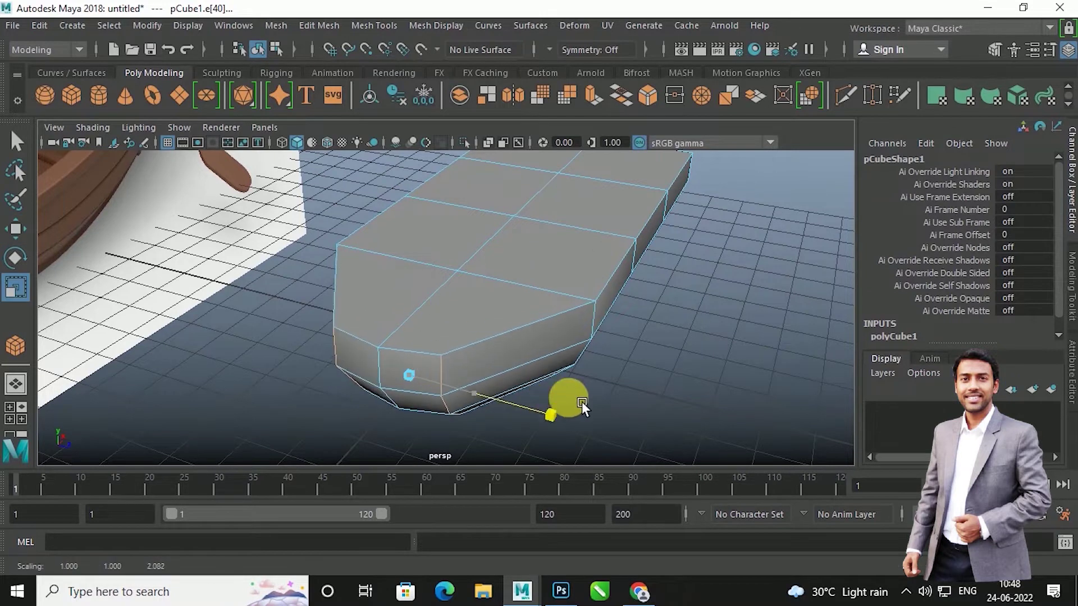
key(w)
mouse_move(455, 352)
mouse_down()
mouse_move(503, 347)
mouse_move(568, 317)
mouse_move(578, 343)
mouse_move(488, 364)
mouse_move(464, 408)
mouse_move(475, 411)
mouse_up()
Rescale the bow corner edge on Z, move it along X, and select edge e[41].
key(r)
drag(367, 428, 378, 431)
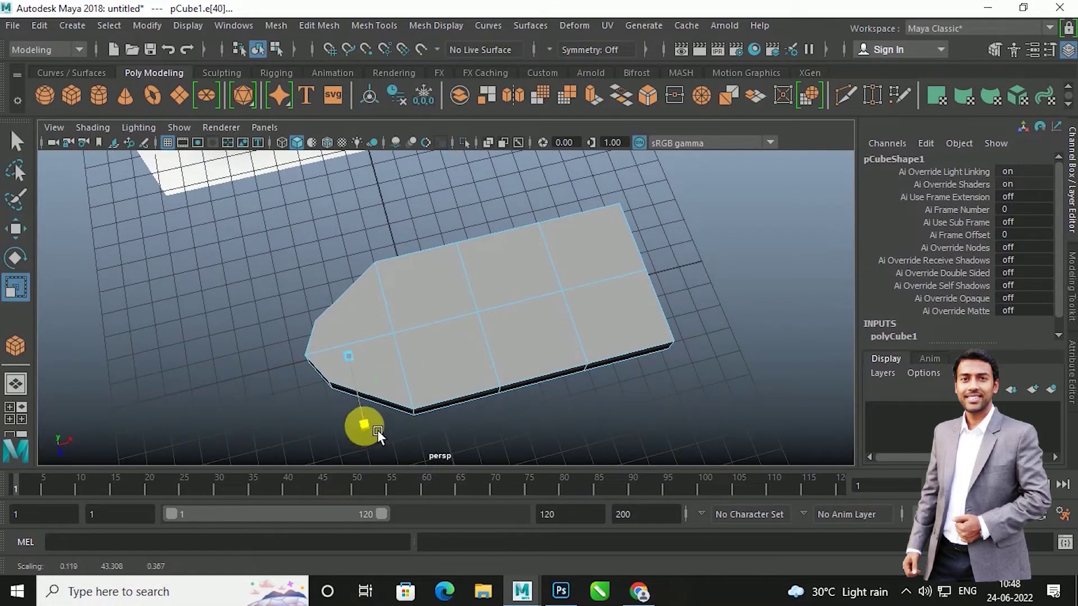
key(w)
mouse_move(421, 338)
mouse_down()
mouse_move(456, 346)
mouse_move(401, 345)
mouse_up()
click(401, 344)
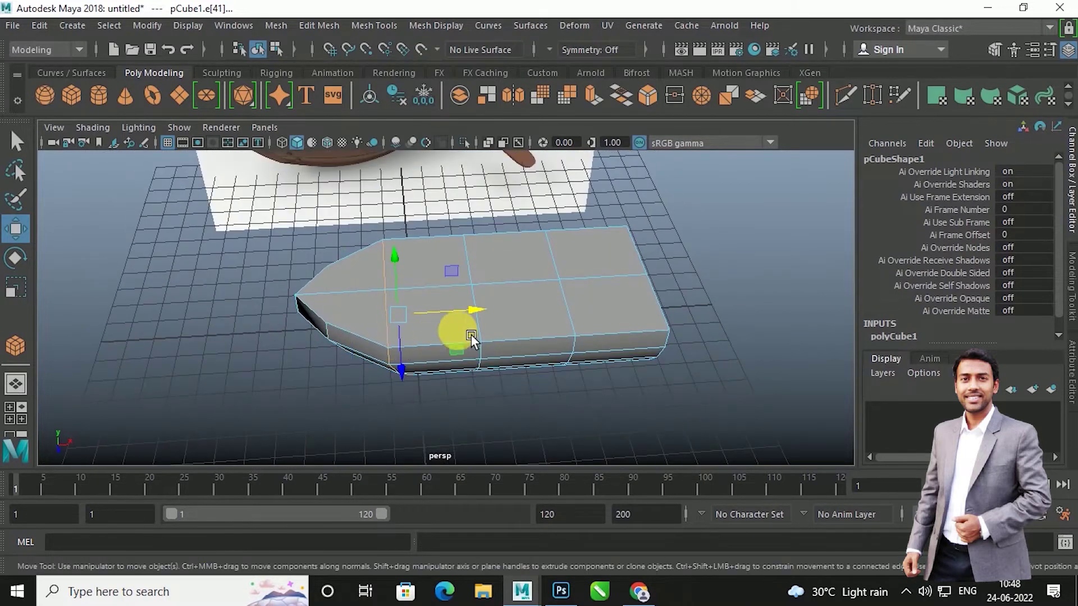
mouse_move(506, 318)
mouse_down()
mouse_move(528, 348)
mouse_move(519, 361)
mouse_move(513, 337)
mouse_move(517, 349)
mouse_move(485, 347)
mouse_move(489, 365)
mouse_up()
key(space)
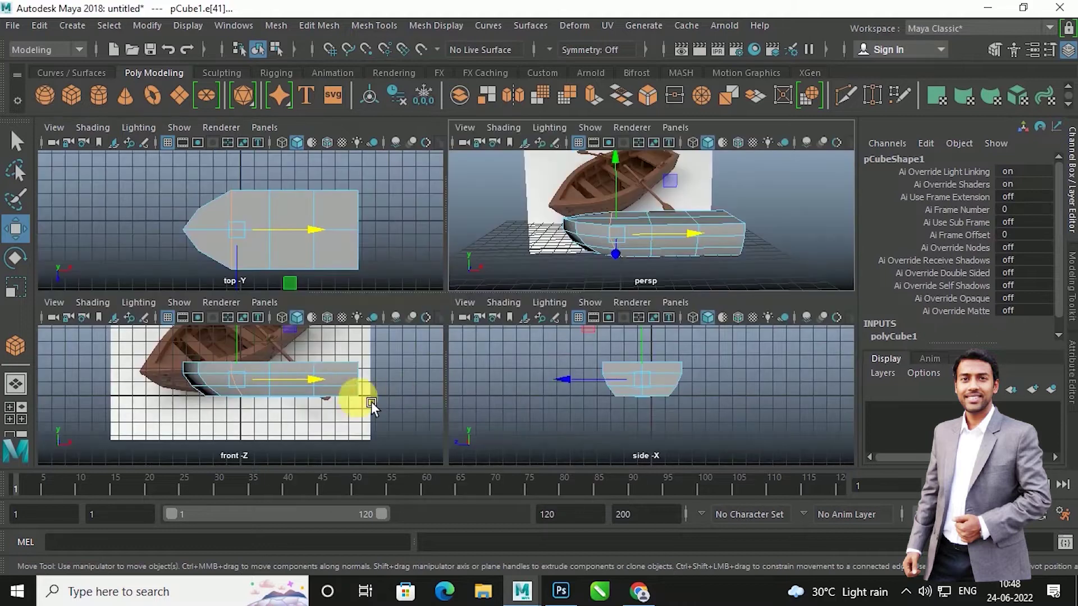
In the front view, raise the hull's top and middle vertex rows.
key(space)
scroll(429, 385, up, 2)
scroll(432, 387, up, 2)
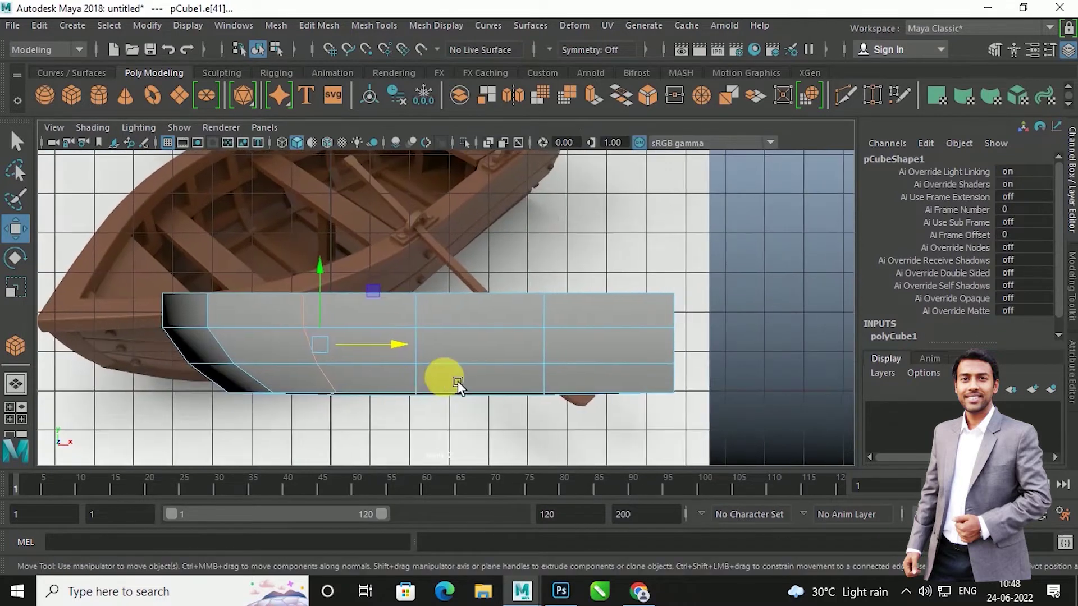
scroll(396, 352, up, 1)
right_drag(434, 156, 360, 160)
drag(147, 278, 746, 320)
drag(433, 235, 430, 181)
drag(94, 308, 709, 361)
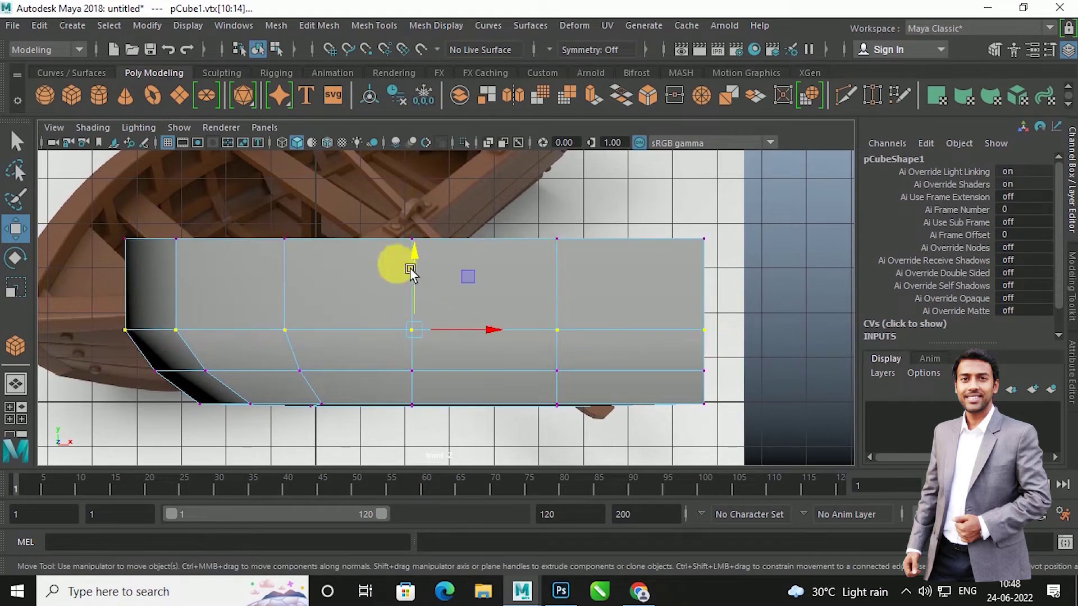
drag(410, 268, 427, 254)
Pull the top bow vertices forward along X into a slanted prow.
alt+middle_drag(240, 269, 349, 270)
mouse_move(193, 205)
mouse_down()
mouse_move(264, 256)
mouse_move(326, 241)
mouse_move(306, 242)
mouse_move(316, 241)
mouse_up()
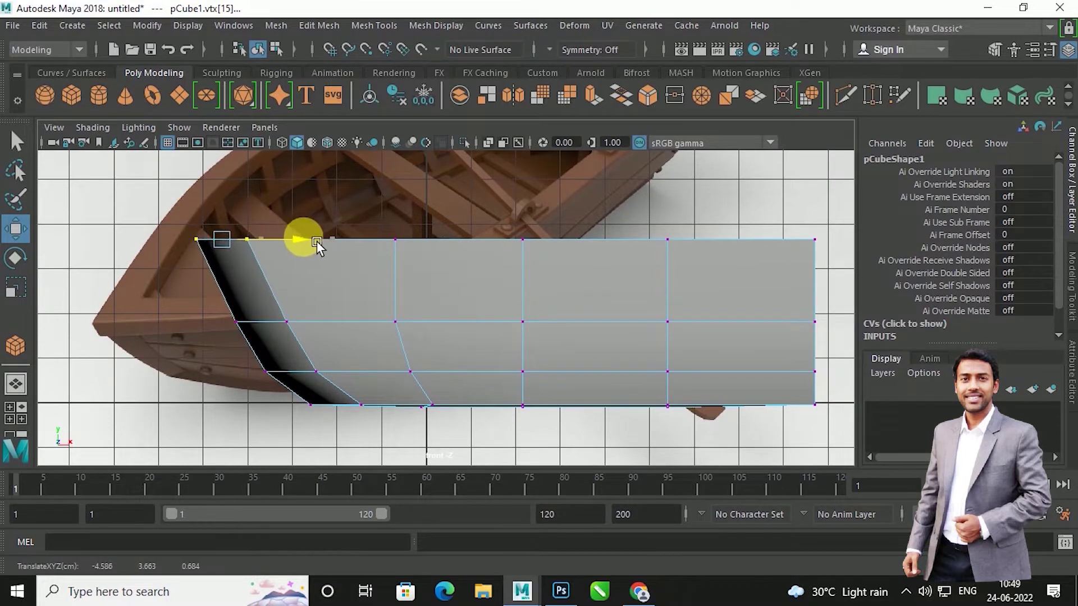
click(395, 240)
mouse_move(487, 262)
mouse_down()
mouse_move(460, 251)
mouse_move(478, 253)
mouse_up()
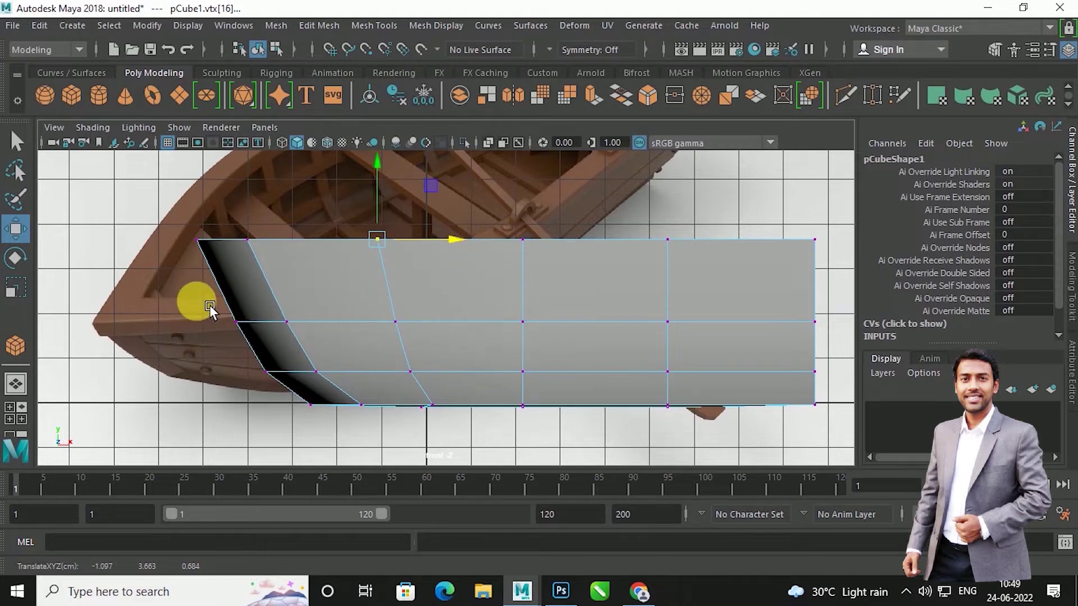
Insert a lengthwise edge loop near the top of the hull.
click(385, 30)
click(427, 145)
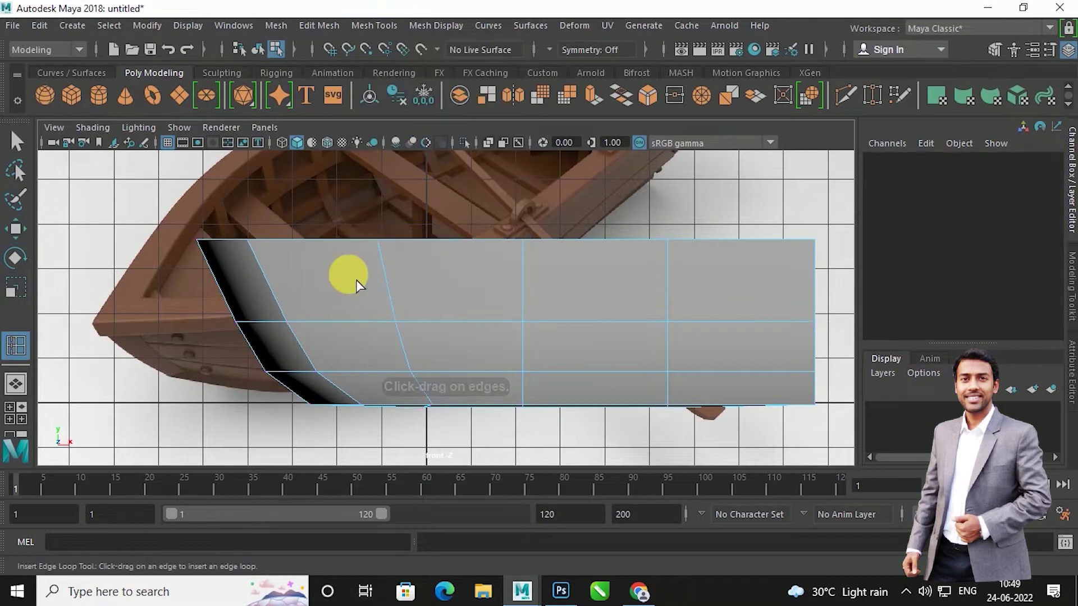
click(226, 289)
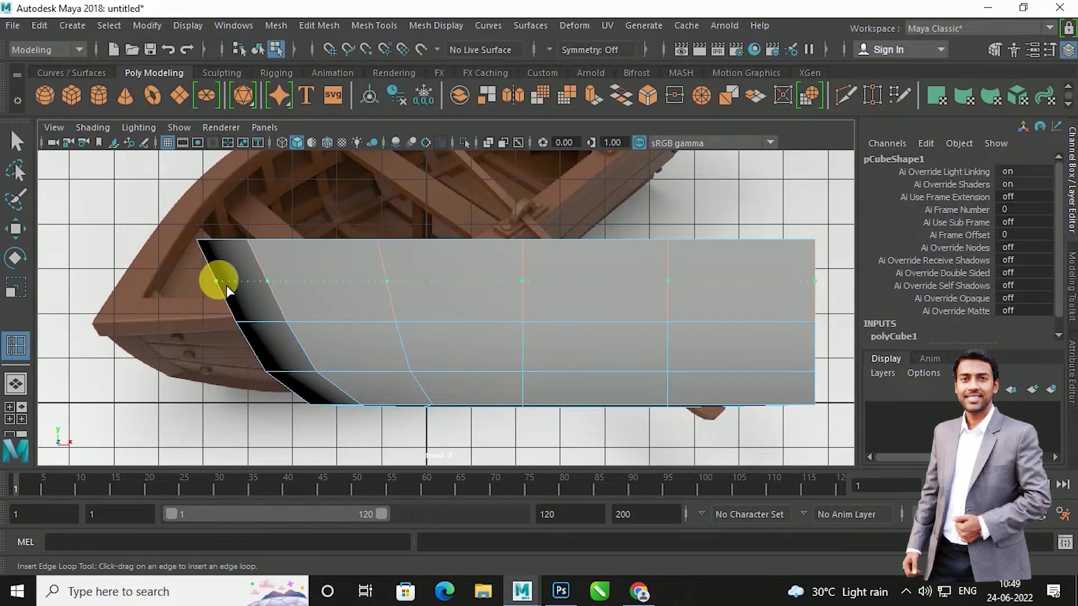
drag(227, 287, 227, 286)
key(w)
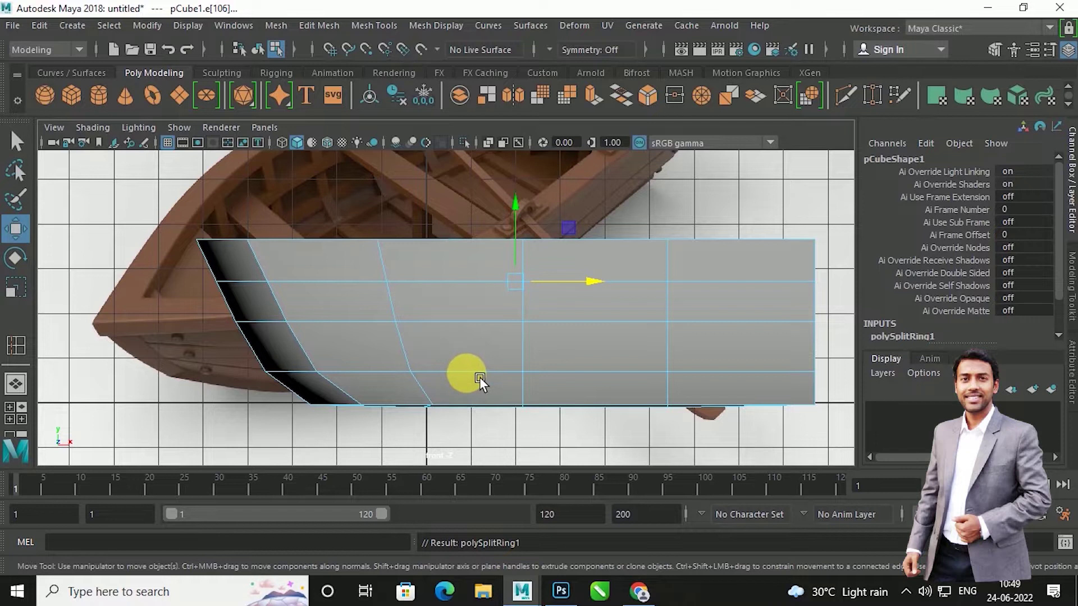
Select the hull's bottom edge loop and raise it slightly on Y.
right_click(478, 376)
click(467, 118)
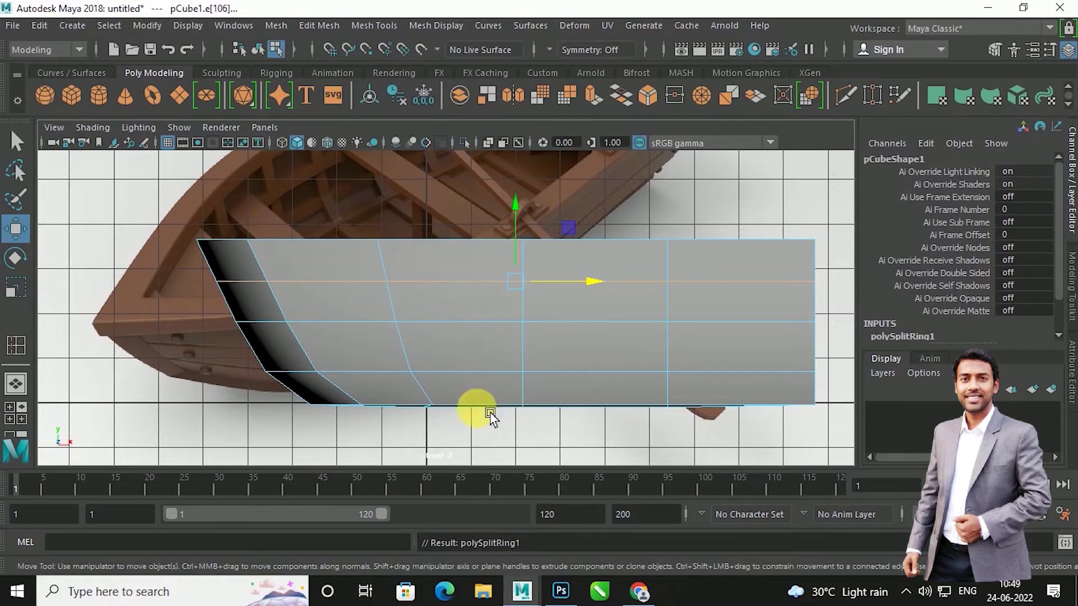
double_click(493, 374)
drag(543, 300, 557, 298)
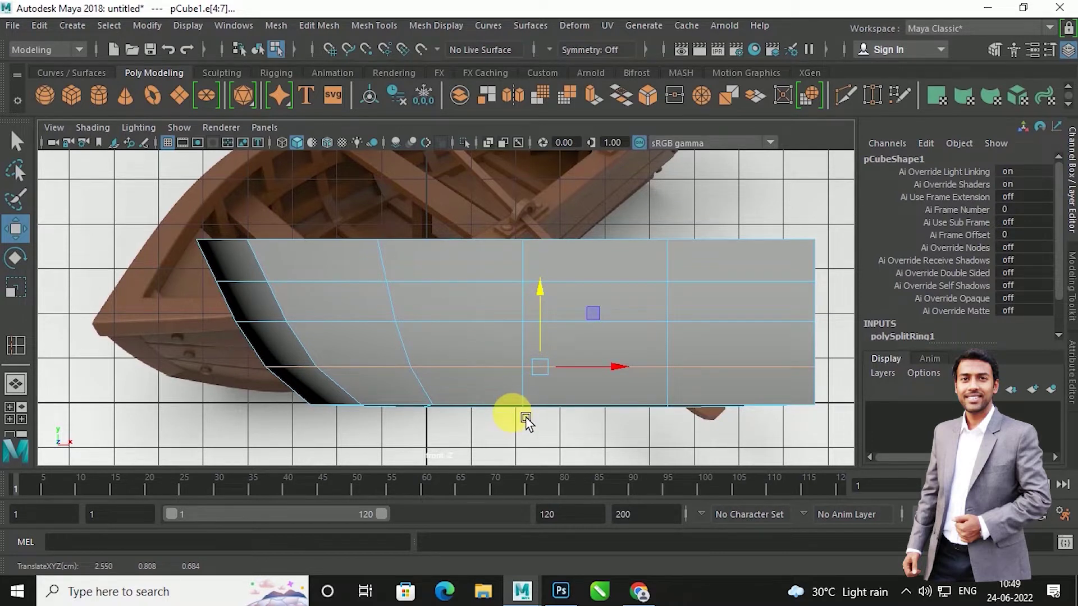
alt+middle_drag(526, 418, 514, 383)
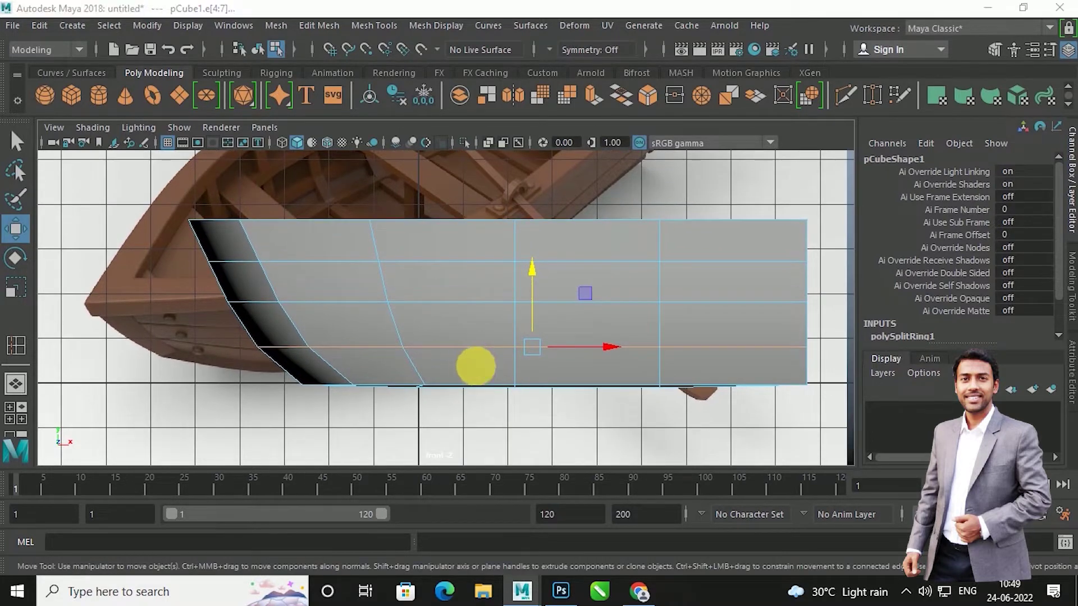
Return to the perspective view and orbit to inspect the hull from the side.
key(space)
key(space)
mouse_move(527, 331)
alt+mouse_down()
mouse_move(634, 344)
mouse_move(559, 334)
mouse_move(574, 278)
mouse_move(581, 345)
mouse_move(573, 272)
alt+mouse_up()
right_drag(574, 273, 661, 208)
click(662, 209)
click(561, 289)
mouse_move(561, 289)
alt+mouse_down()
mouse_move(554, 328)
mouse_move(506, 289)
mouse_move(522, 289)
mouse_move(524, 347)
mouse_move(540, 373)
alt+mouse_up()
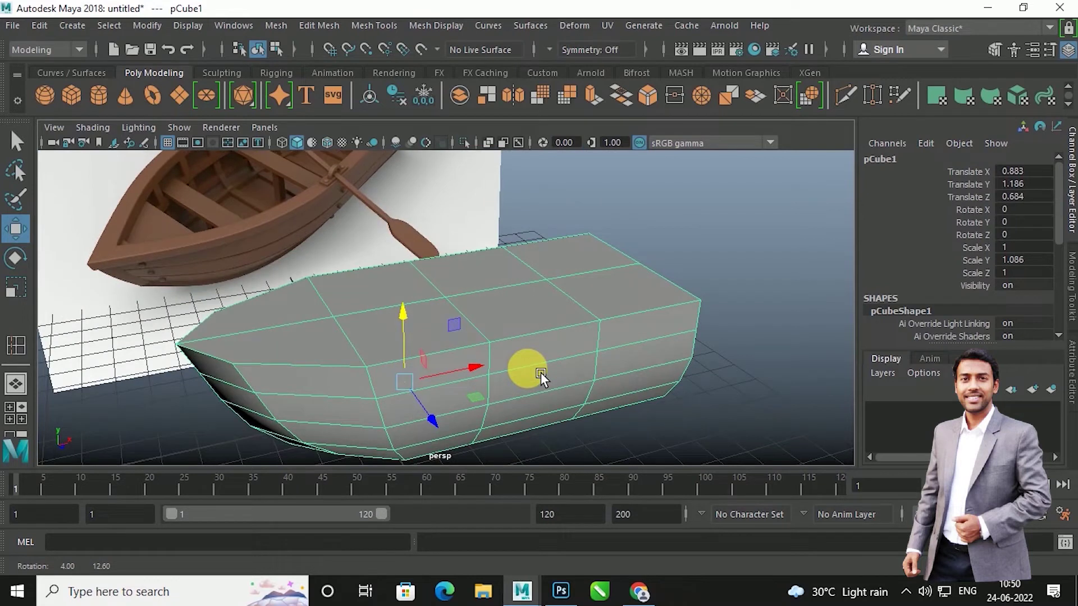
Select the hull's top faces, including the bow's top face, and delete them to open the hull.
mouse_move(540, 372)
alt+mouse_down()
mouse_move(539, 356)
mouse_move(518, 375)
alt+mouse_up()
right_drag(540, 274, 547, 200)
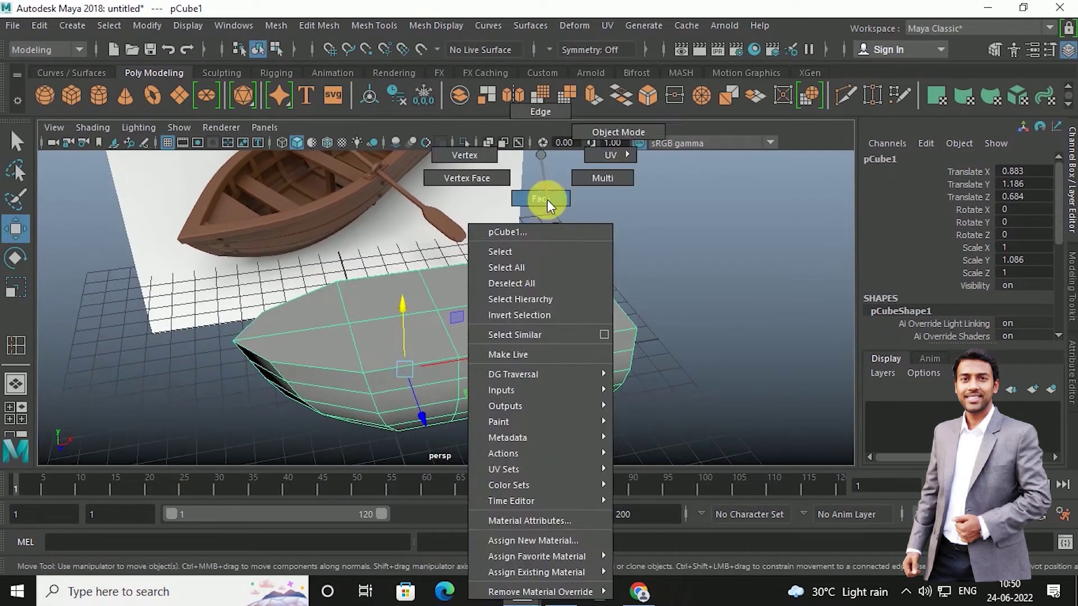
click(557, 281)
shift+click(560, 326)
shift+click(489, 301)
shift+click(429, 354)
shift+click(337, 327)
mouse_move(347, 343)
alt+mouse_down()
mouse_move(442, 333)
mouse_move(425, 335)
alt+mouse_up()
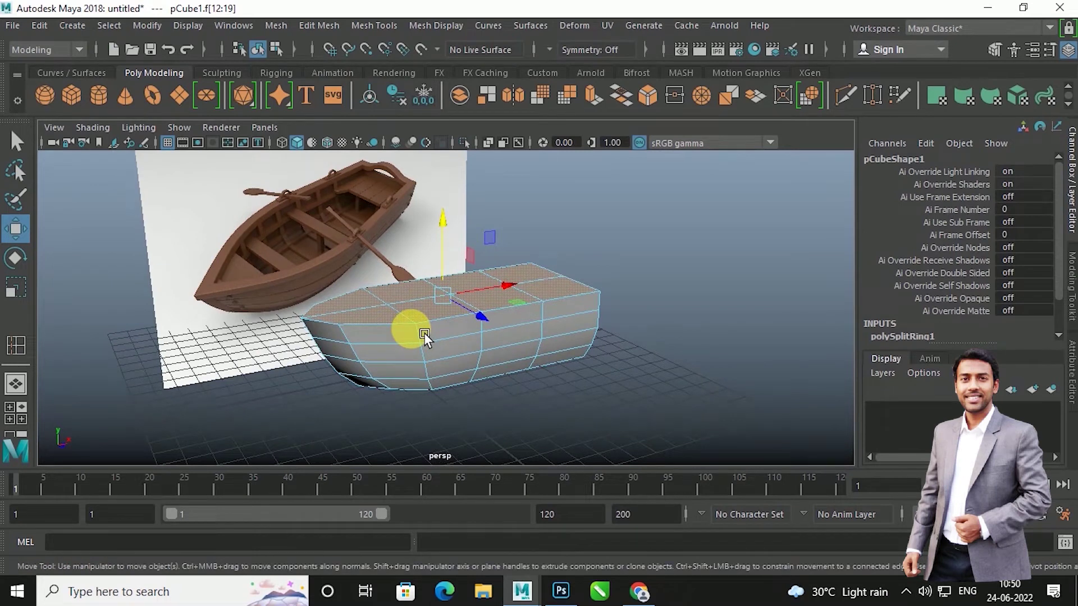
key(Delete)
mouse_move(425, 336)
alt+mouse_down()
mouse_move(503, 365)
mouse_move(472, 393)
mouse_move(540, 353)
mouse_move(365, 347)
mouse_move(547, 348)
alt+mouse_up()
Select all hull faces and extrude them with Local Translate Z 0.307 for wall thickness.
right_drag(594, 238, 591, 202)
mouse_move(592, 202)
alt+mouse_down()
mouse_move(604, 286)
mouse_move(414, 253)
alt+mouse_up()
drag(631, 440, 630, 439)
mouse_move(629, 439)
alt+mouse_down()
mouse_move(570, 390)
mouse_move(596, 387)
alt+mouse_up()
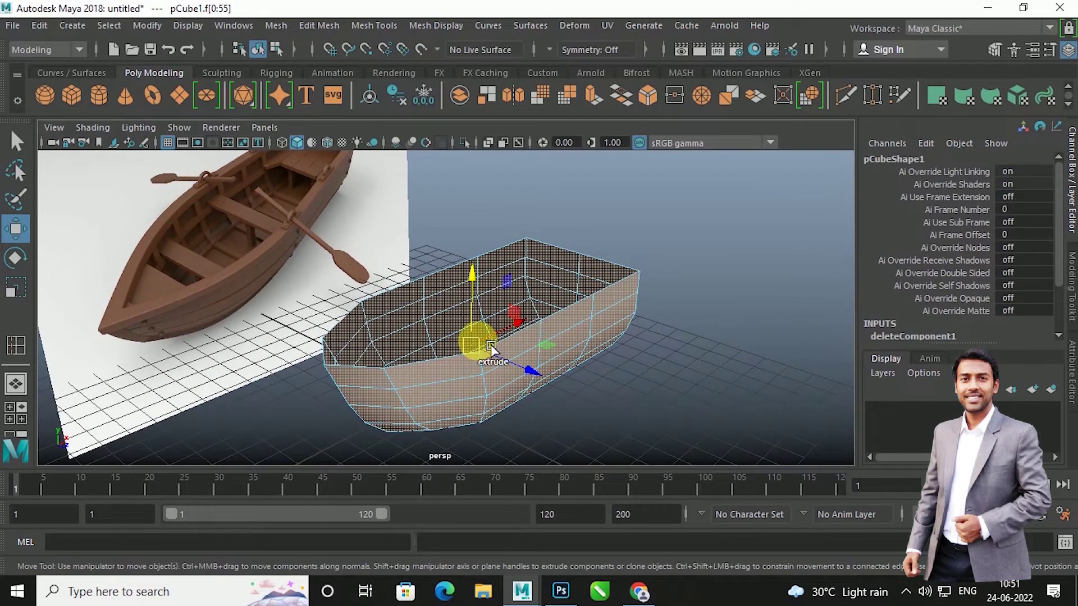
shift+right_drag(491, 345, 474, 280)
mouse_move(550, 347)
alt+mouse_down()
mouse_move(562, 339)
mouse_move(548, 405)
mouse_move(566, 421)
mouse_move(568, 400)
mouse_move(317, 381)
mouse_move(320, 404)
mouse_move(347, 413)
mouse_move(366, 376)
alt+mouse_up()
Thin the extrusion to Local Translate Z 0.198, undoing a trial 0.407 depth.
click(592, 280)
mouse_move(594, 275)
middle_down()
mouse_move(606, 289)
mouse_move(651, 280)
middle_up()
key(ctrl+z)
mouse_move(567, 329)
alt+mouse_down()
mouse_move(412, 340)
mouse_move(562, 347)
mouse_move(493, 325)
alt+mouse_up()
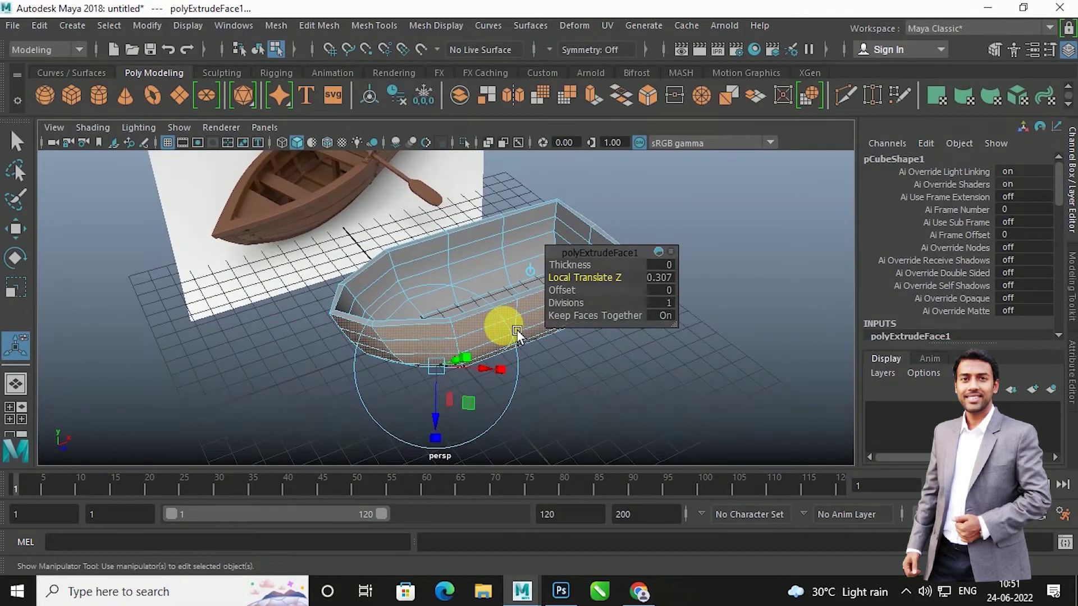
scroll(494, 332, up, 3)
click(436, 446)
mouse_move(435, 447)
mouse_down()
mouse_move(541, 365)
mouse_move(524, 385)
mouse_up()
key(w)
Return to Object Mode and select the hull mesh pCube1.
right_click(533, 313)
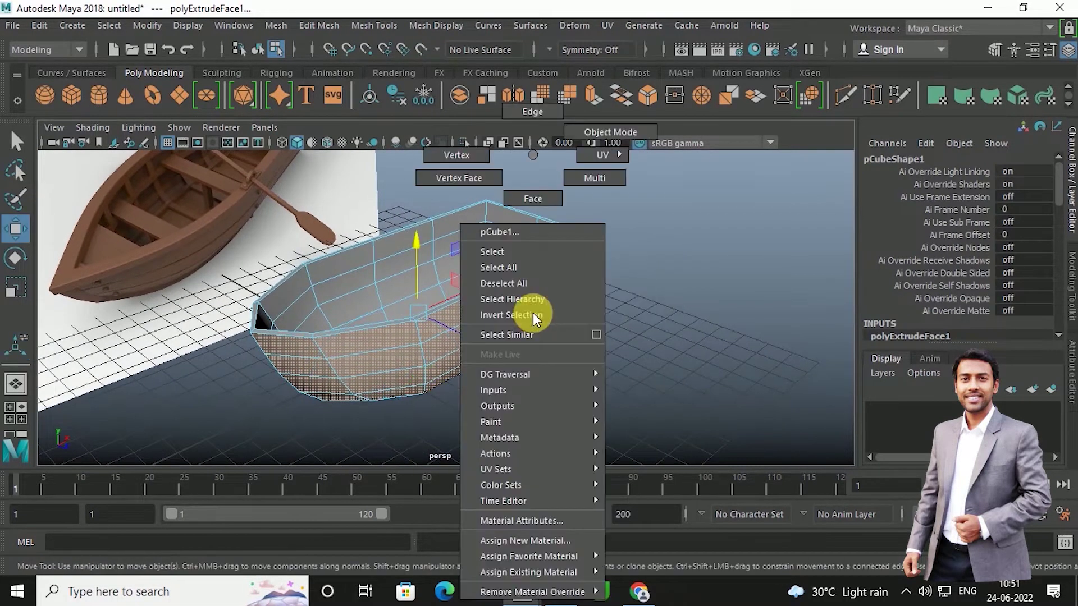
click(614, 135)
mouse_move(623, 254)
alt+mouse_down()
mouse_move(637, 325)
mouse_move(505, 324)
mouse_move(420, 305)
mouse_move(513, 320)
mouse_move(475, 344)
mouse_move(490, 345)
mouse_move(483, 358)
alt+mouse_up()
click(533, 317)
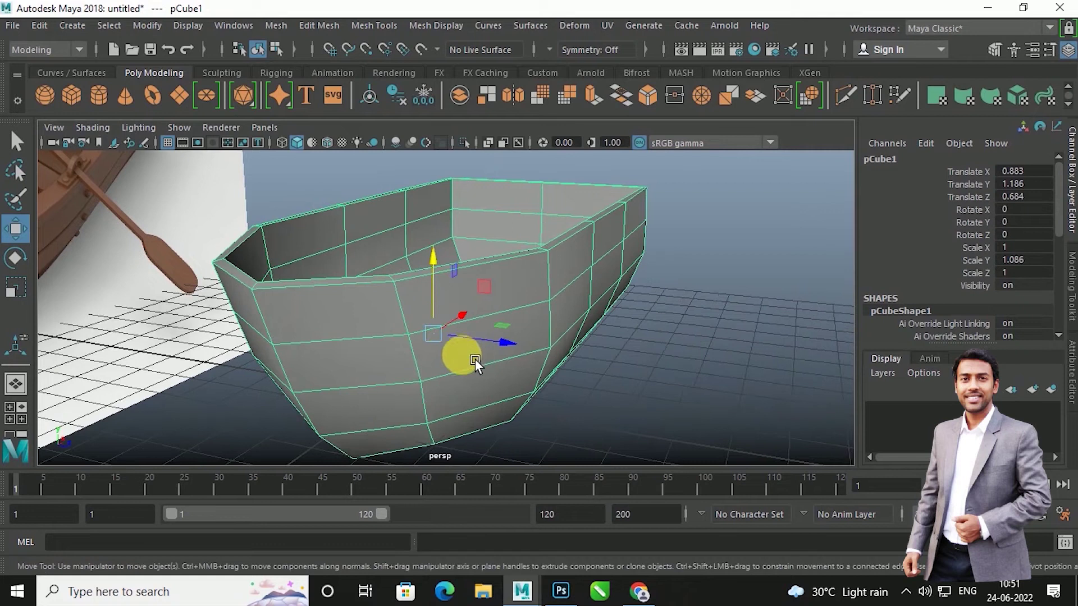
click(401, 29)
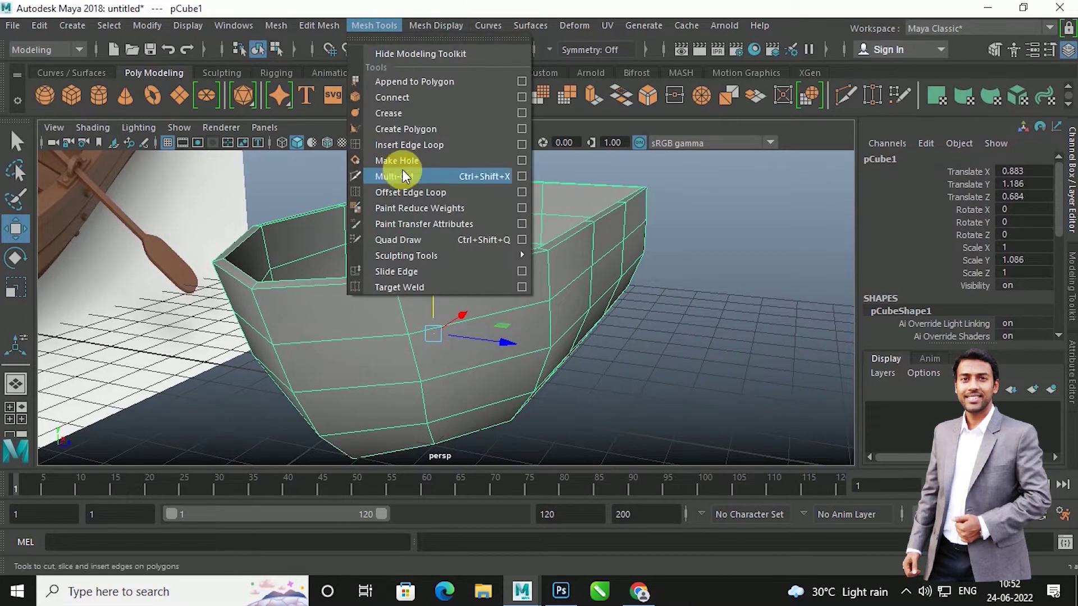
Start the Insert Edge Loop tool and undo a misplaced first loop on the hull side.
click(418, 143)
scroll(343, 379, up, 3)
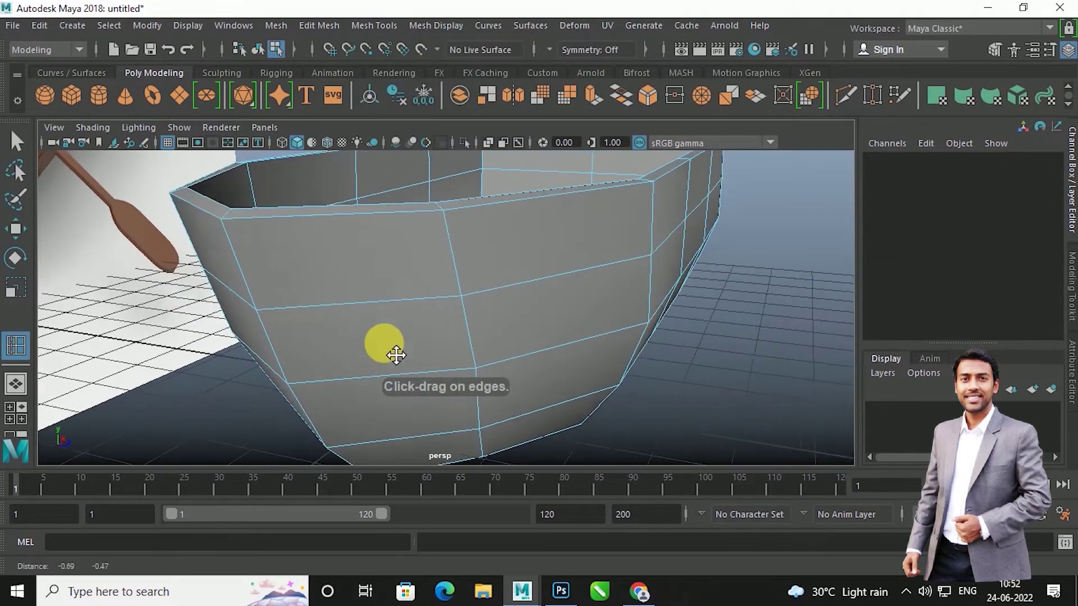
drag(272, 322, 273, 318)
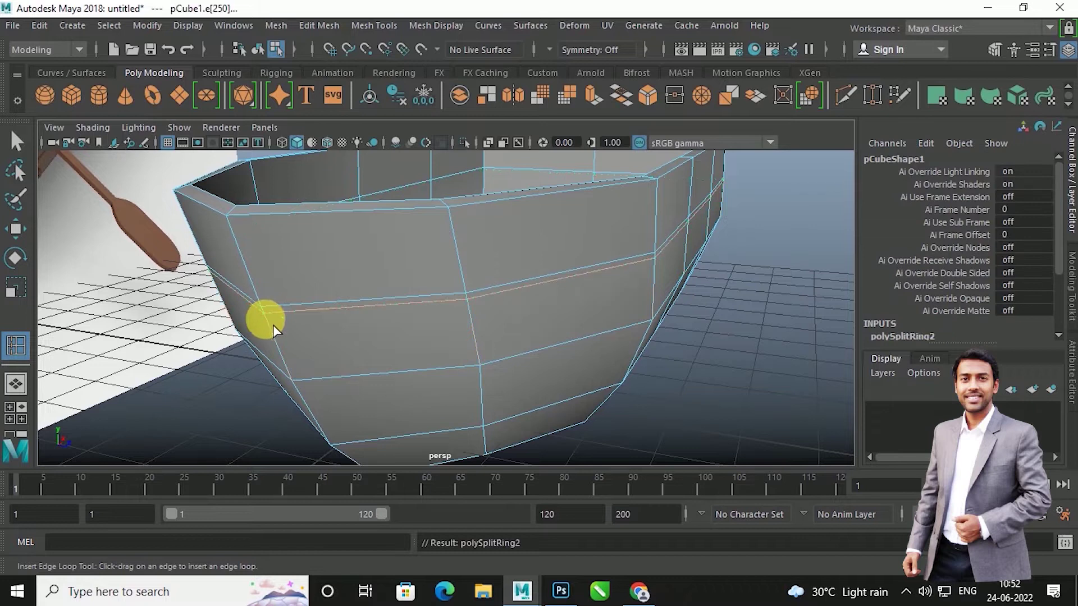
click(267, 309)
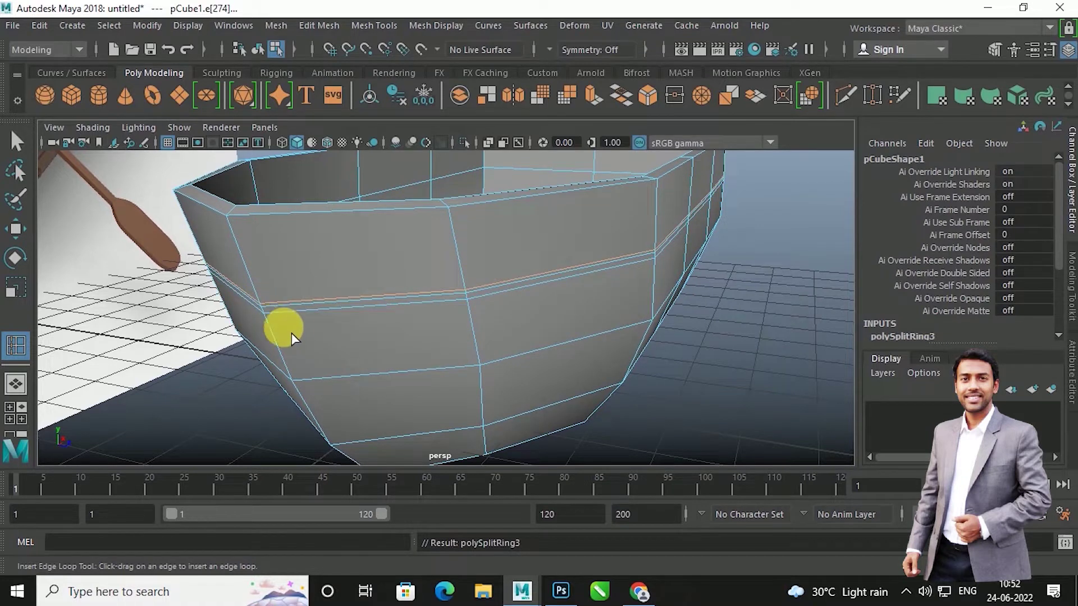
key(ctrl+z)
key(ctrl+z)
Insert closely spaced pairs of horizontal groove loops around the hull's upper and lower sides.
scroll(323, 352, up, 3)
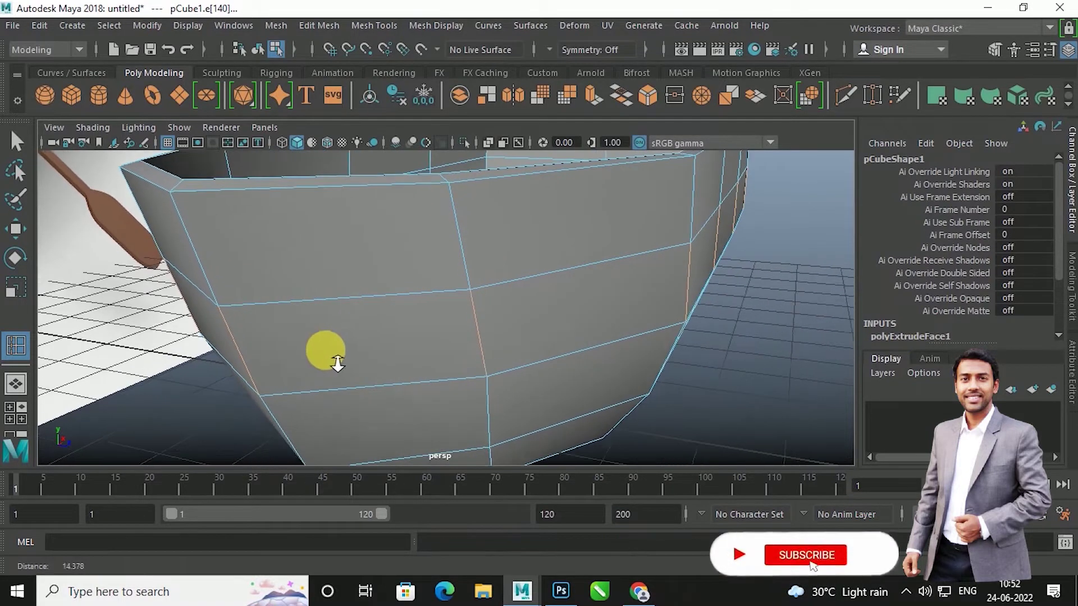
click(480, 301)
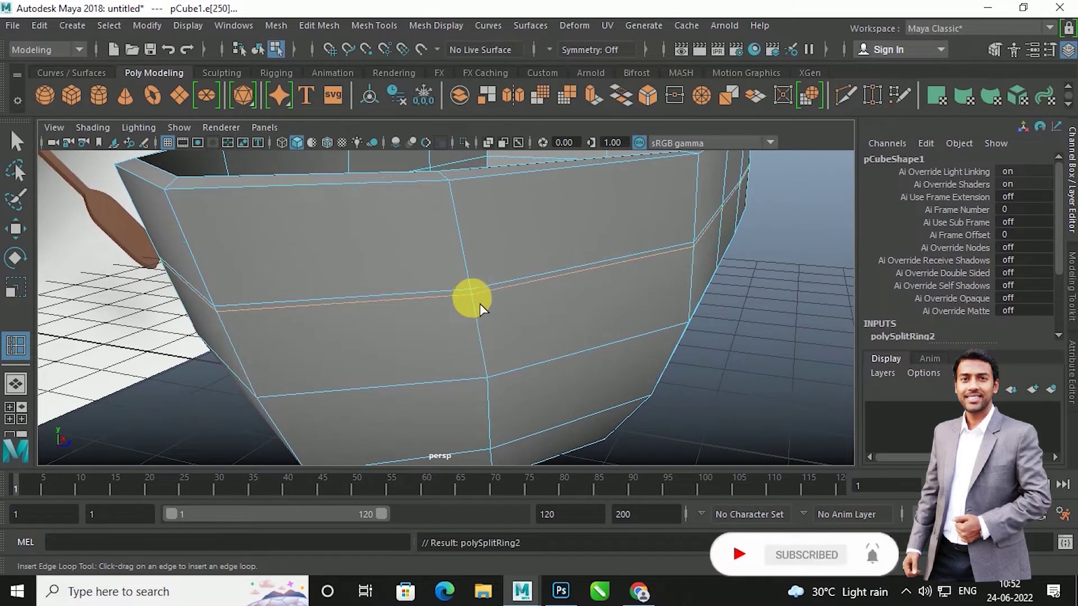
click(478, 289)
click(493, 379)
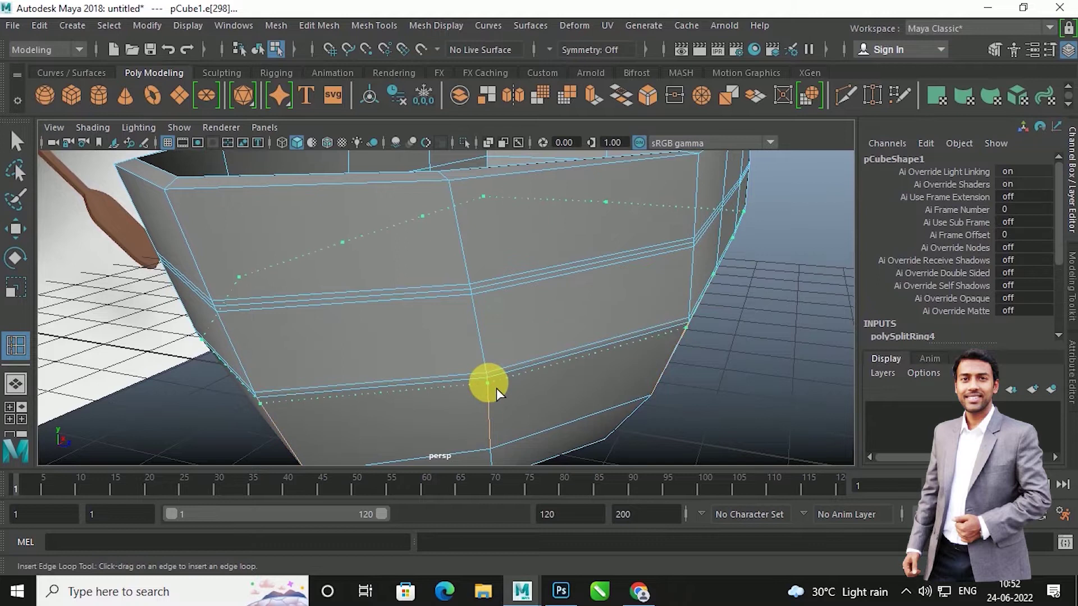
click(496, 388)
alt+drag(474, 385, 408, 370)
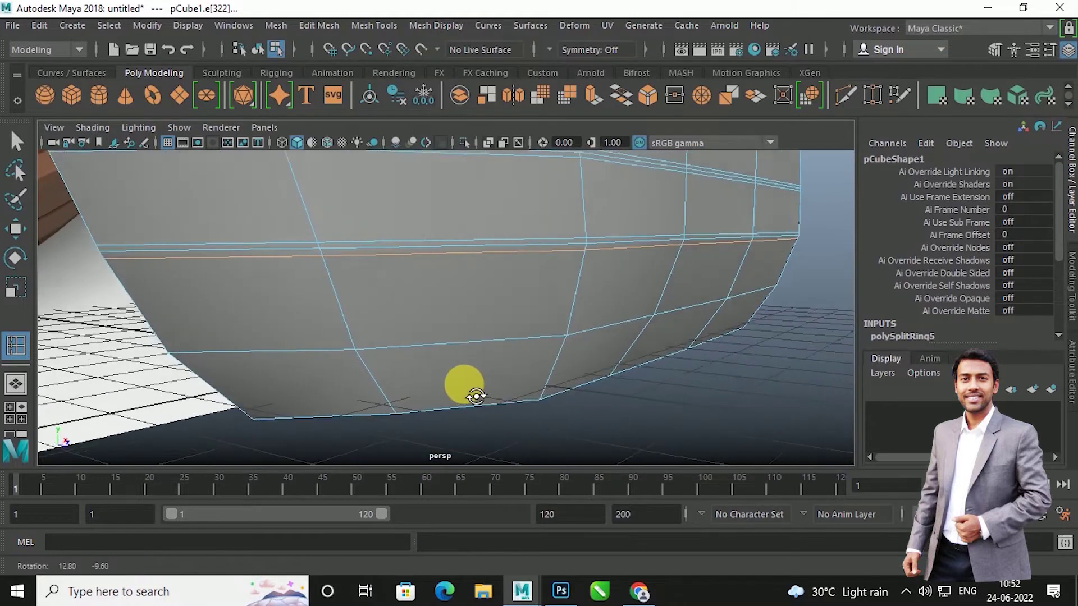
click(336, 353)
mouse_move(333, 344)
alt+mouse_down()
mouse_move(457, 349)
mouse_move(281, 377)
mouse_move(217, 357)
mouse_move(388, 371)
alt+mouse_up()
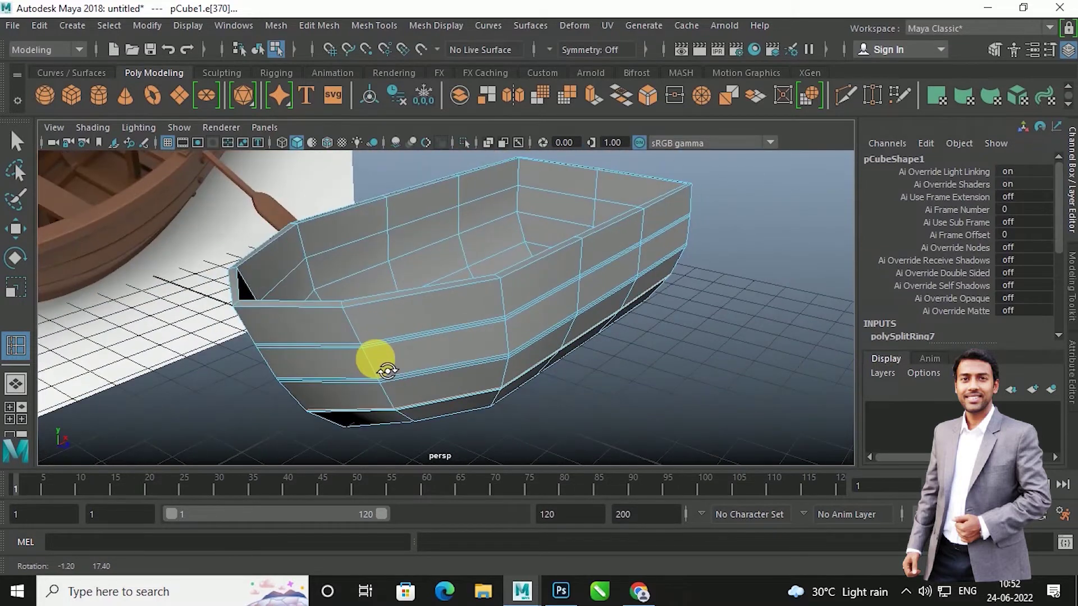
key(w)
scroll(395, 358, up, 3)
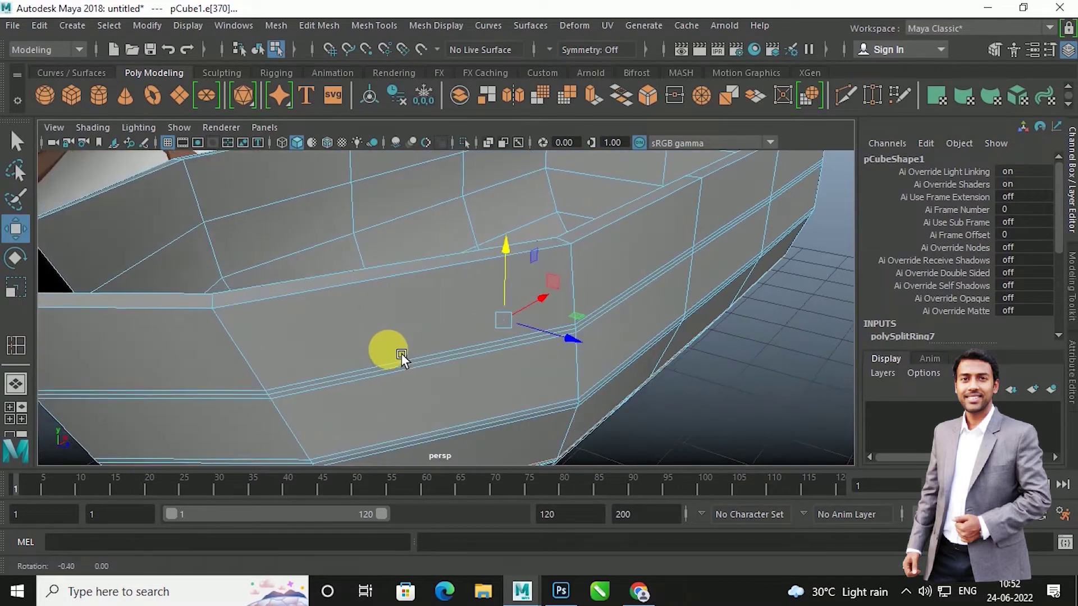
Double-click a groove edge to select its full loop around the hull and begin scaling it.
scroll(394, 356, up, 3)
right_drag(371, 331, 374, 93)
click(373, 334)
double_click(461, 320)
mouse_move(461, 320)
alt+mouse_down()
mouse_move(464, 353)
mouse_move(437, 282)
alt+mouse_up()
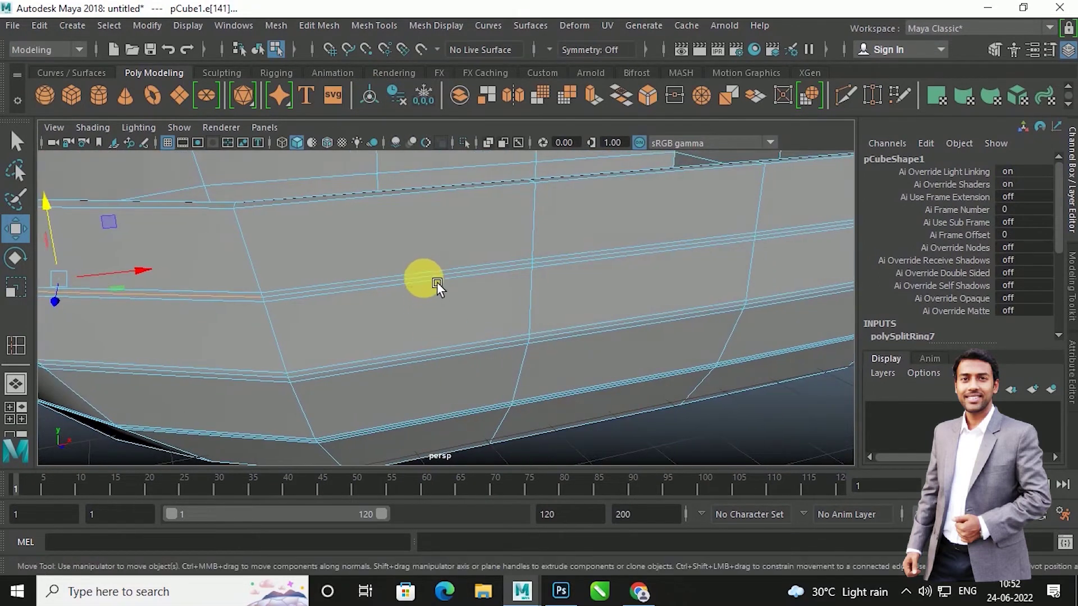
mouse_move(582, 268)
alt+mouse_down()
mouse_move(599, 317)
mouse_move(510, 311)
alt+mouse_up()
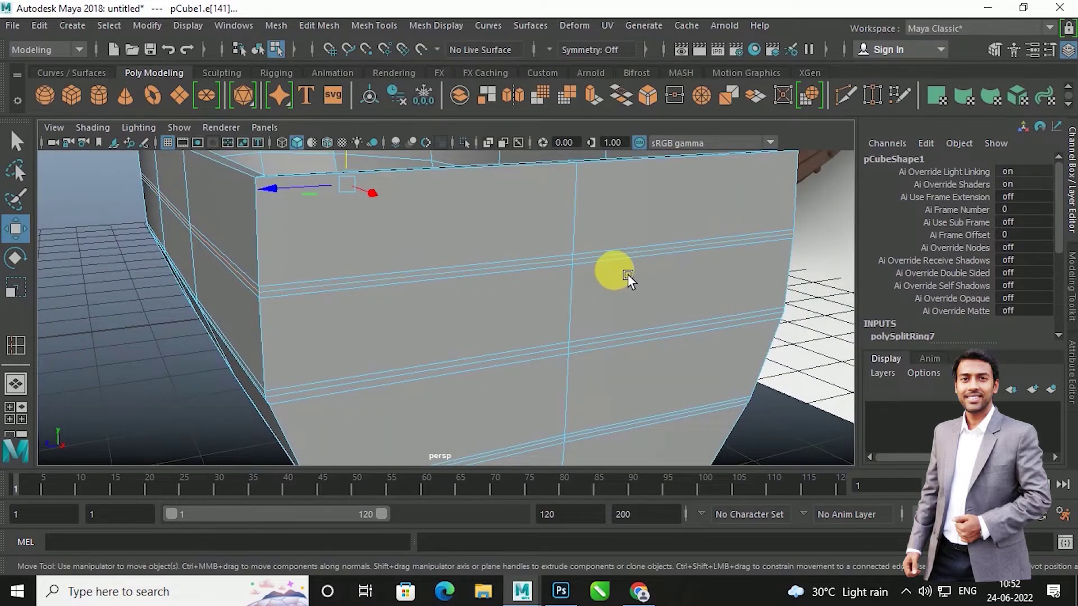
alt+right_drag(627, 274, 477, 326)
mouse_move(478, 326)
alt+mouse_down()
mouse_move(589, 316)
mouse_move(536, 319)
mouse_move(493, 342)
alt+mouse_up()
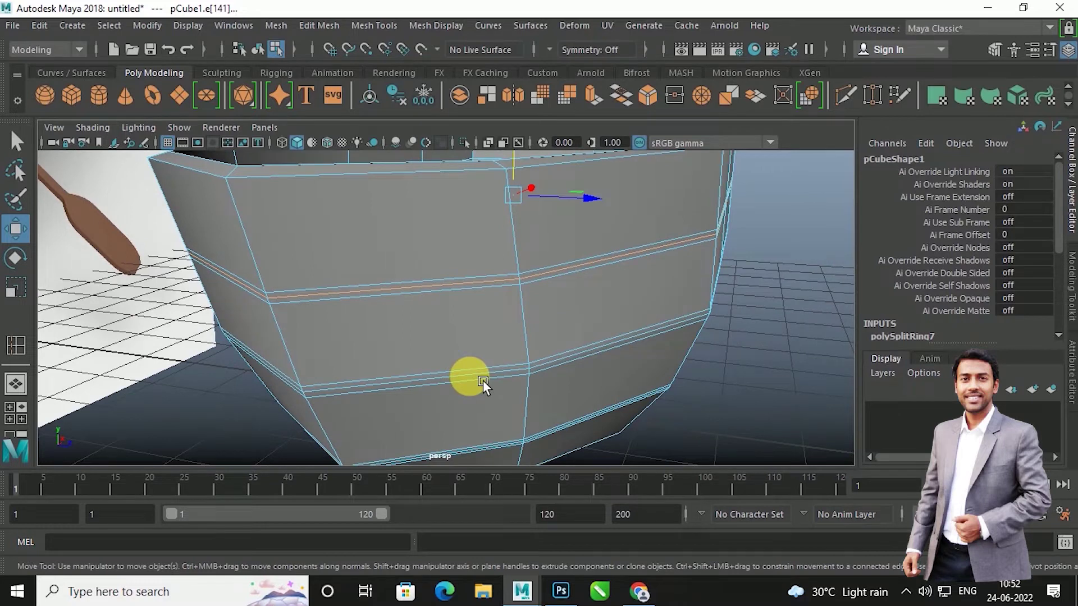
key(r)
mouse_move(494, 306)
alt+mouse_down()
mouse_move(486, 331)
mouse_move(584, 275)
mouse_move(577, 260)
alt+mouse_up()
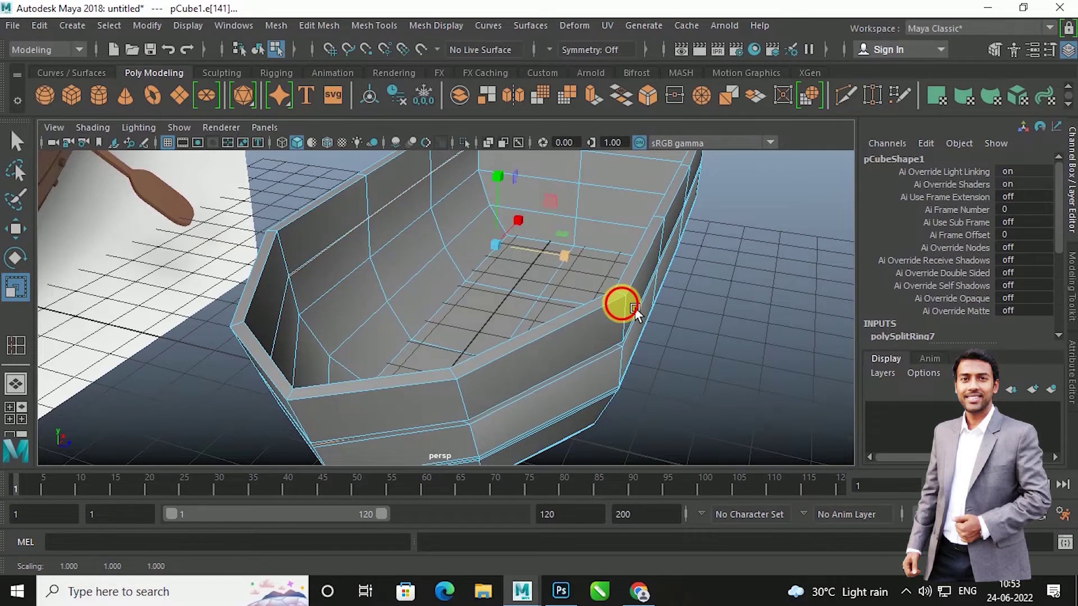
Select another groove edge loop and scale it inward to about 0.912.
alt+drag(620, 304, 452, 287)
double_click(495, 305)
alt+drag(495, 305, 494, 332)
scroll(472, 285, up, 3)
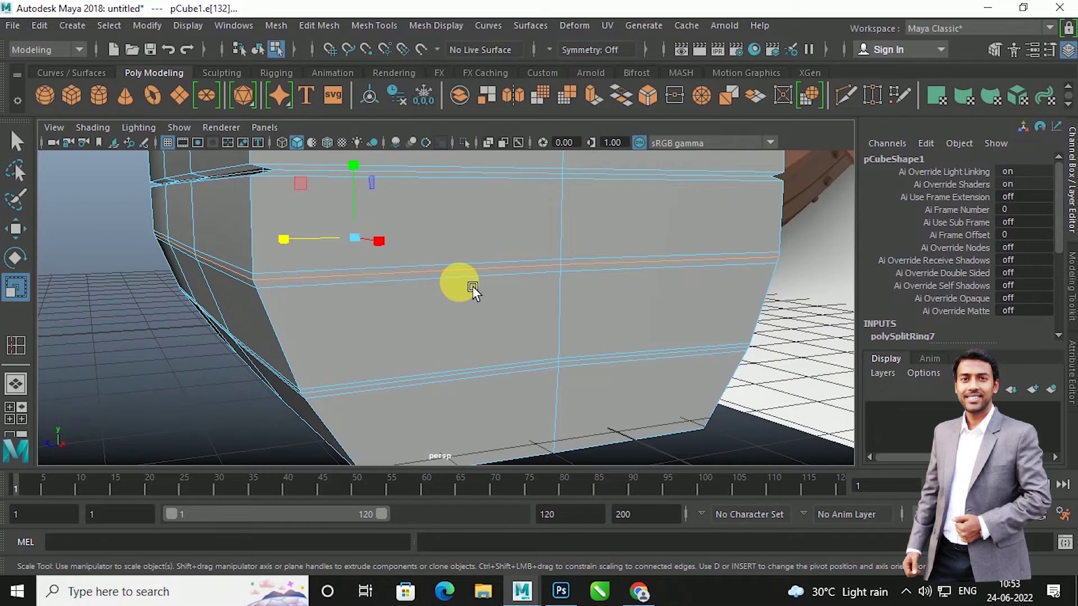
scroll(627, 266, down, 5)
mouse_move(577, 294)
alt+mouse_down()
mouse_move(578, 314)
mouse_move(701, 319)
mouse_move(578, 314)
mouse_move(601, 280)
alt+mouse_up()
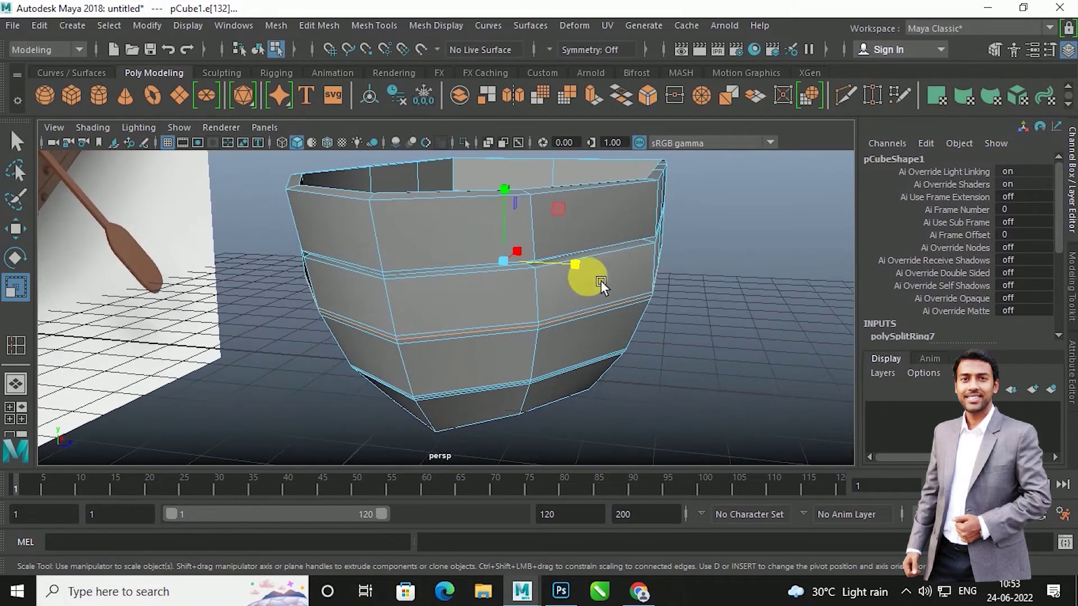
key(r)
mouse_move(568, 311)
alt+mouse_down()
mouse_move(587, 348)
mouse_move(543, 363)
mouse_move(553, 397)
mouse_move(540, 360)
mouse_move(618, 352)
mouse_move(360, 348)
mouse_move(416, 348)
alt+mouse_up()
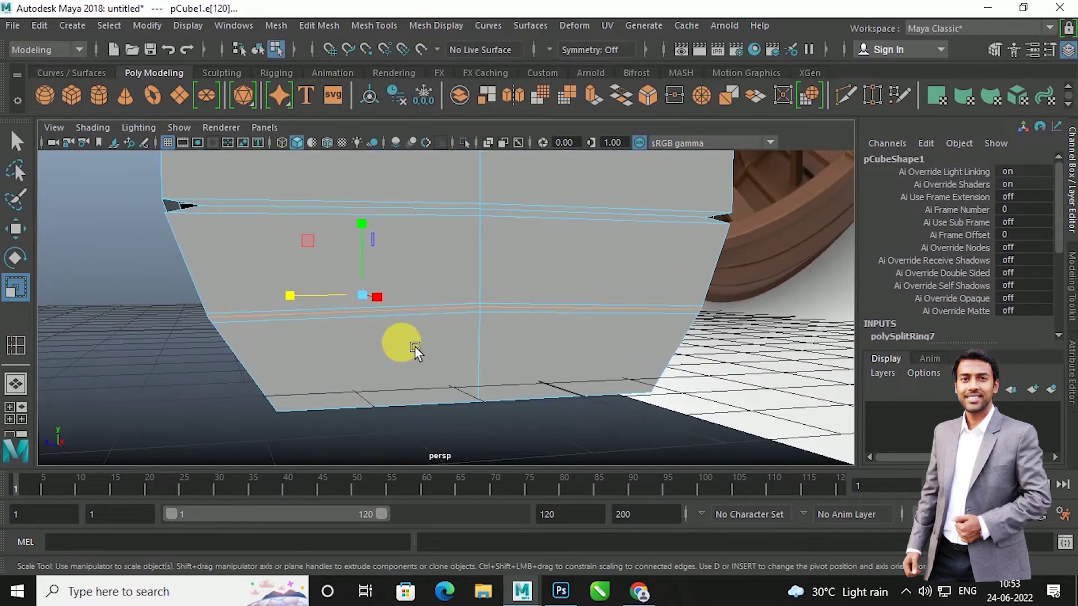
Orbit and zoom around the hull to inspect the recessed plank grooves.
mouse_move(494, 336)
alt+mouse_down()
mouse_move(422, 337)
mouse_move(599, 338)
mouse_move(578, 338)
alt+mouse_up()
scroll(636, 437, up, 3)
scroll(595, 389, up, 2)
scroll(593, 323, up, 2)
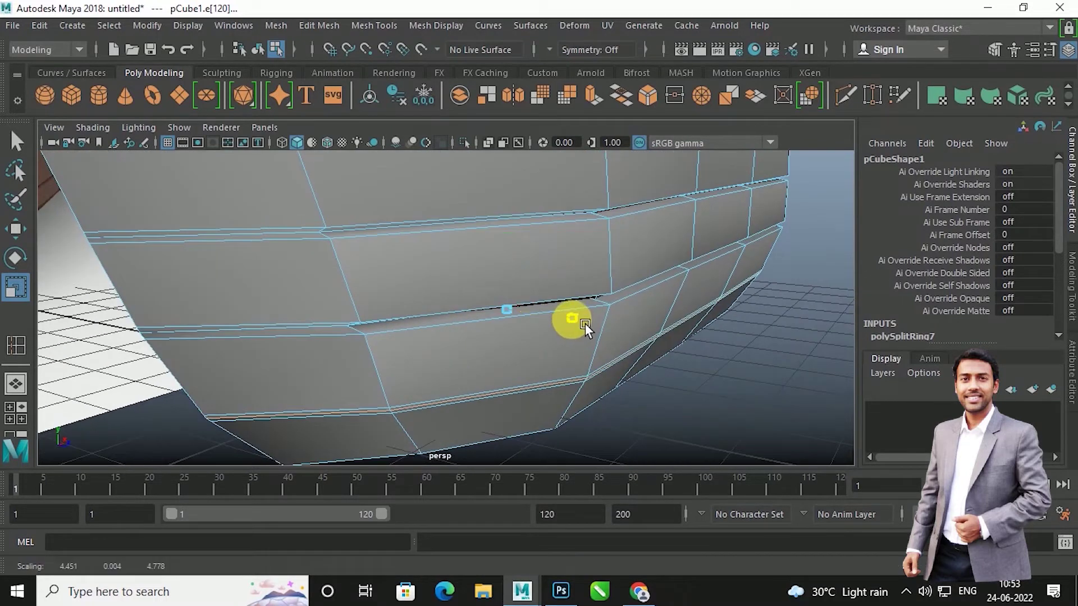
scroll(585, 324, down, 1)
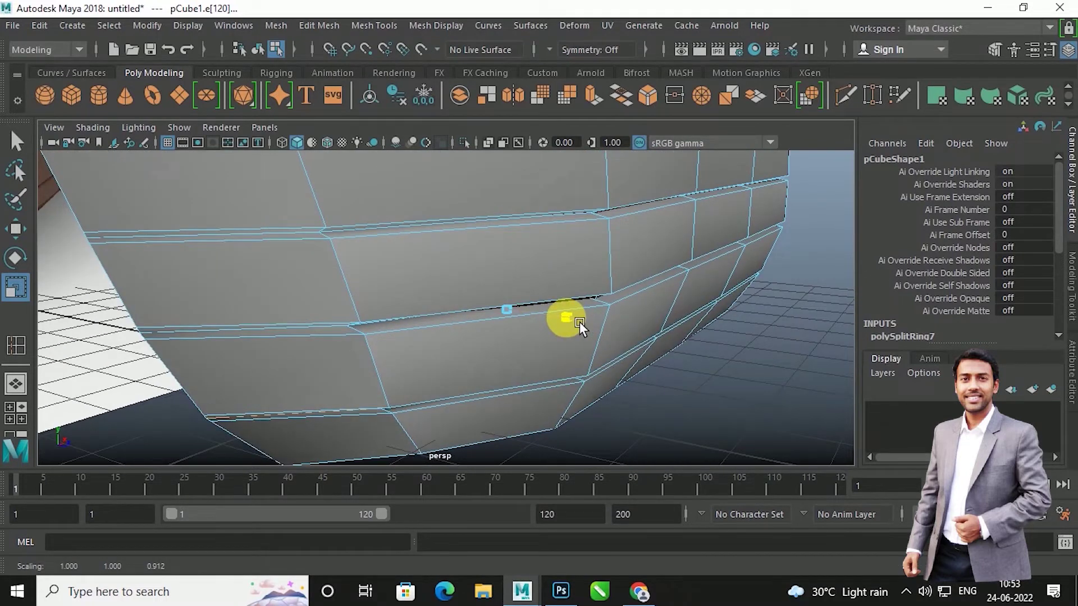
scroll(579, 322, down, 5)
mouse_move(638, 324)
alt+mouse_down()
mouse_move(696, 327)
mouse_move(566, 295)
alt+mouse_up()
right_drag(564, 163, 623, 146)
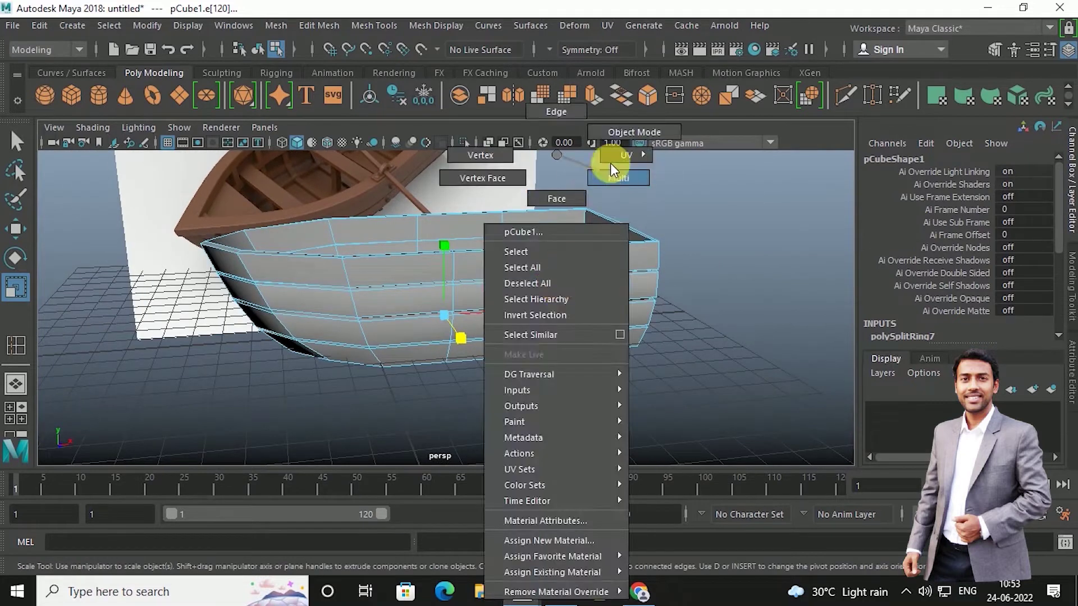
Preview the hull smoothed with 3, then return it to the blocky mesh with 1.
right_drag(557, 153, 654, 132)
alt+drag(685, 222, 528, 308)
click(518, 337)
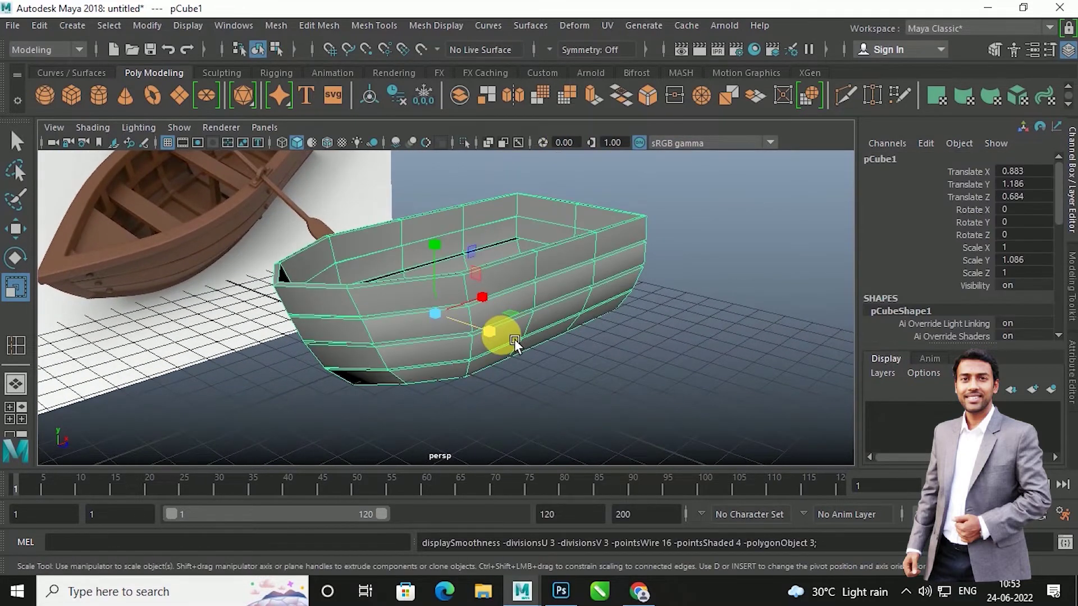
key(3)
click(587, 346)
mouse_move(586, 346)
alt+mouse_down()
mouse_move(485, 343)
mouse_move(581, 335)
mouse_move(576, 345)
mouse_move(644, 326)
mouse_move(581, 334)
mouse_move(567, 358)
mouse_move(527, 361)
alt+mouse_up()
click(567, 324)
key(1)
Maximize the front view to compare the hull against the reference boat.
key(space)
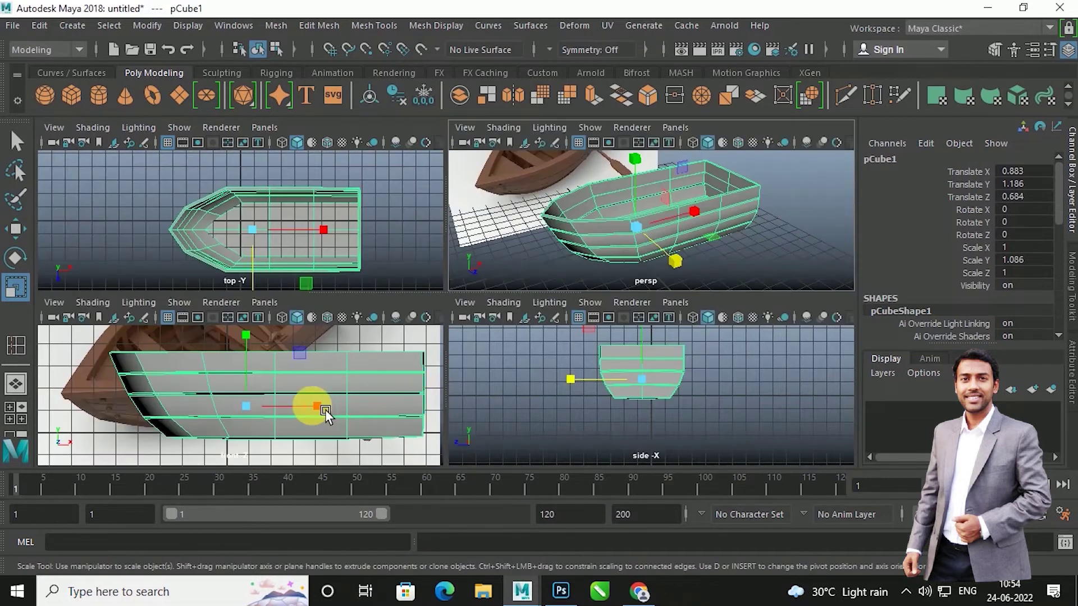
key(space)
alt+middle_drag(424, 340, 455, 343)
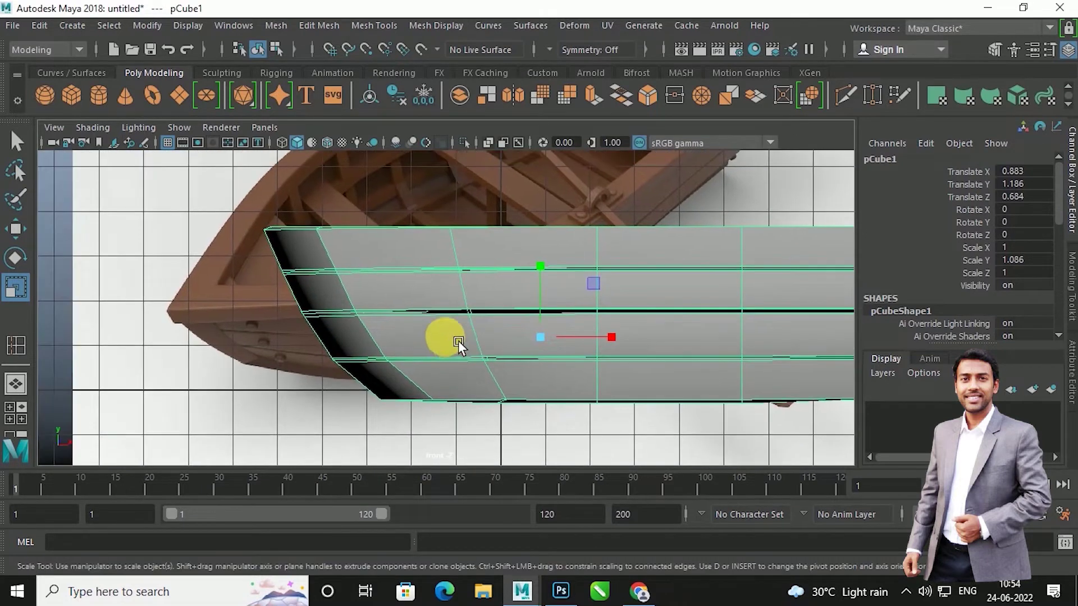
Select the bow vertices in the front view and move them forward to the left.
right_drag(444, 160, 374, 159)
drag(238, 206, 270, 260)
drag(307, 326, 308, 328)
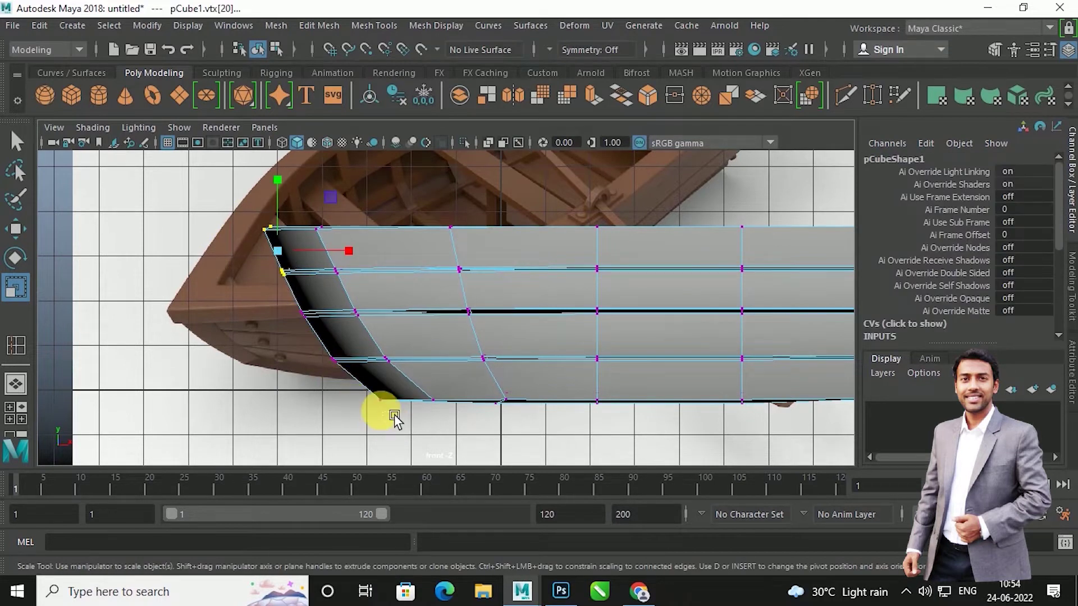
shift+drag(395, 414, 364, 388)
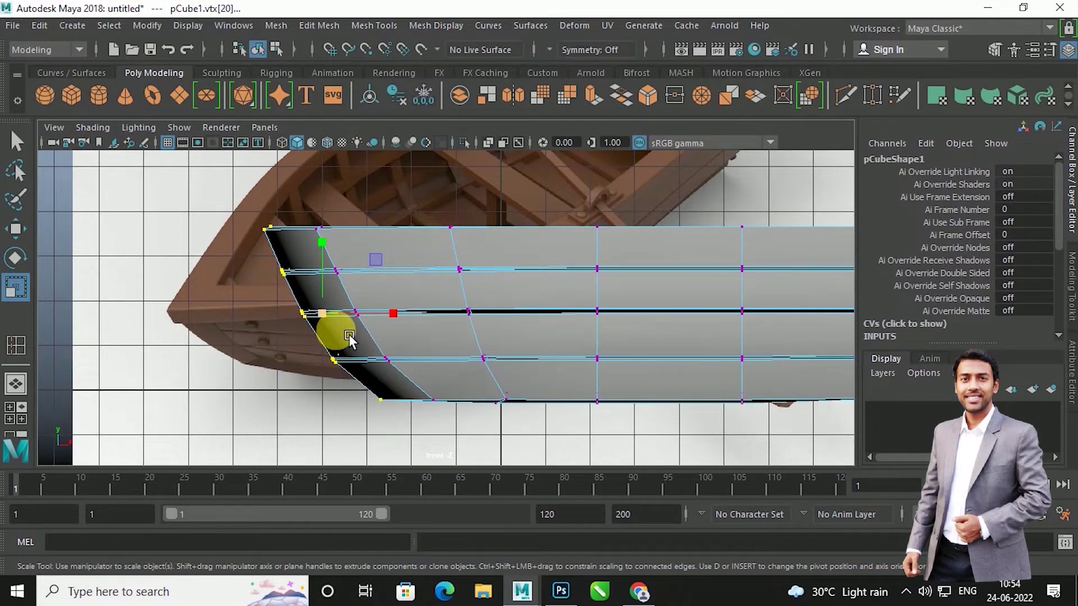
key(w)
drag(415, 318, 358, 328)
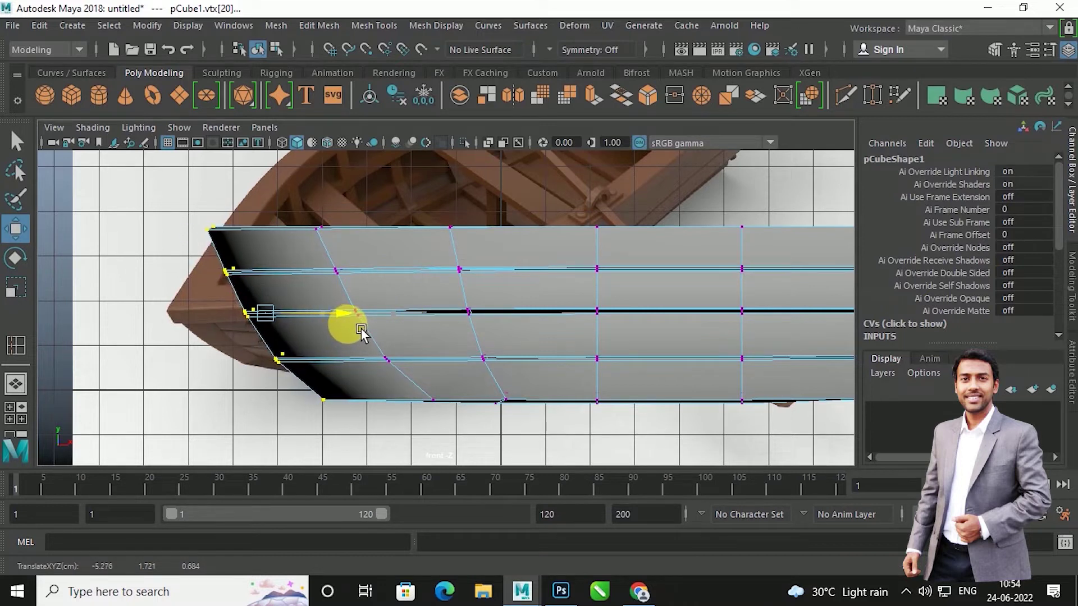
Scale the bow vertices in perspective to taper the bow into a point.
key(space)
key(space)
mouse_move(571, 268)
alt+mouse_down()
mouse_move(570, 342)
mouse_move(620, 310)
mouse_move(656, 326)
mouse_move(530, 338)
mouse_move(555, 309)
mouse_move(653, 332)
mouse_move(618, 358)
mouse_move(579, 321)
mouse_move(495, 342)
alt+mouse_up()
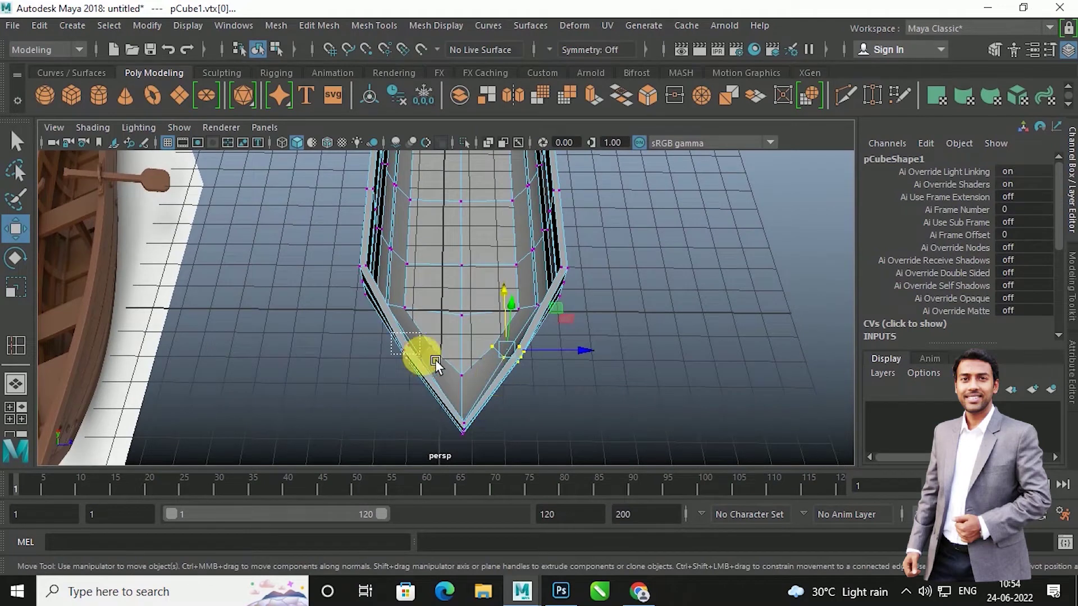
key(r)
mouse_move(553, 355)
mouse_down()
mouse_move(564, 359)
mouse_move(499, 328)
mouse_move(480, 301)
mouse_move(505, 362)
mouse_move(553, 359)
mouse_move(433, 359)
mouse_move(520, 374)
mouse_move(482, 366)
mouse_move(502, 371)
mouse_up()
click(374, 26)
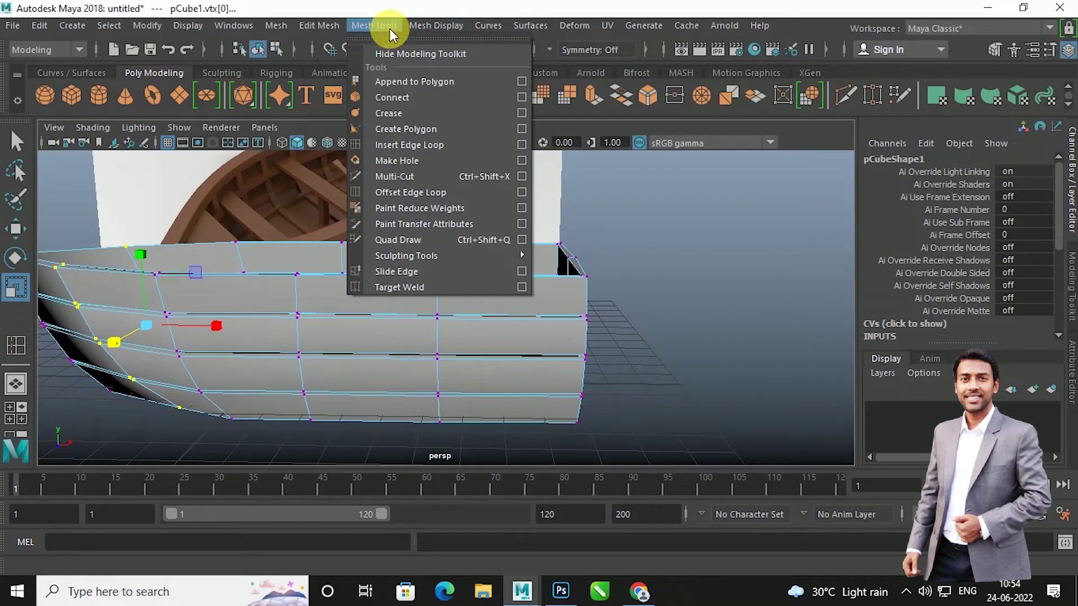
Insert edge loops across the hull's end and near the bow.
click(409, 144)
mouse_move(408, 144)
alt+mouse_down()
mouse_move(554, 319)
mouse_move(566, 374)
mouse_move(566, 343)
alt+mouse_up()
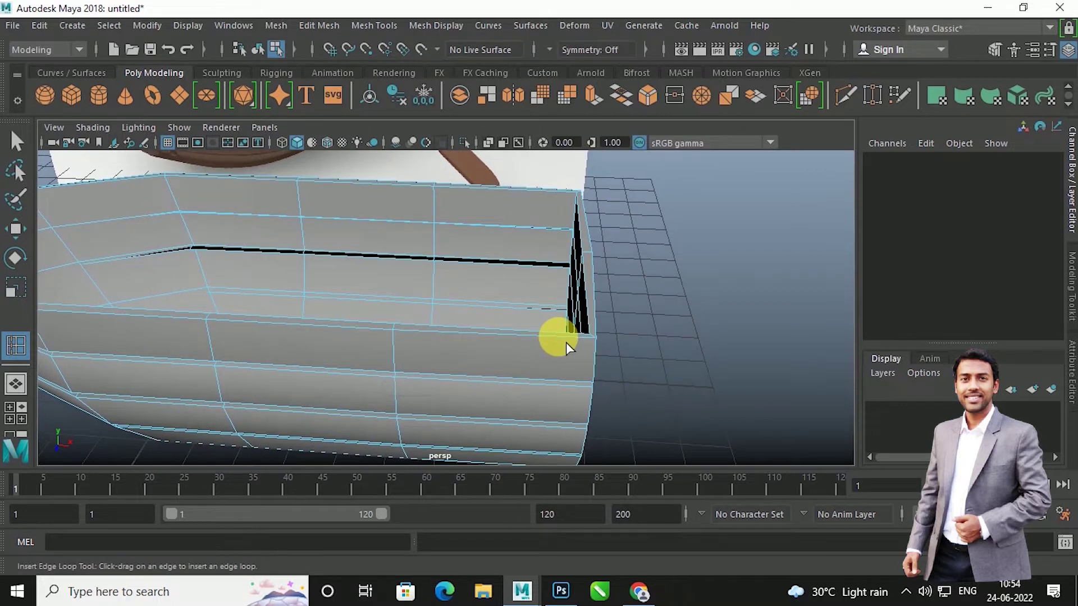
alt+drag(551, 361, 530, 322)
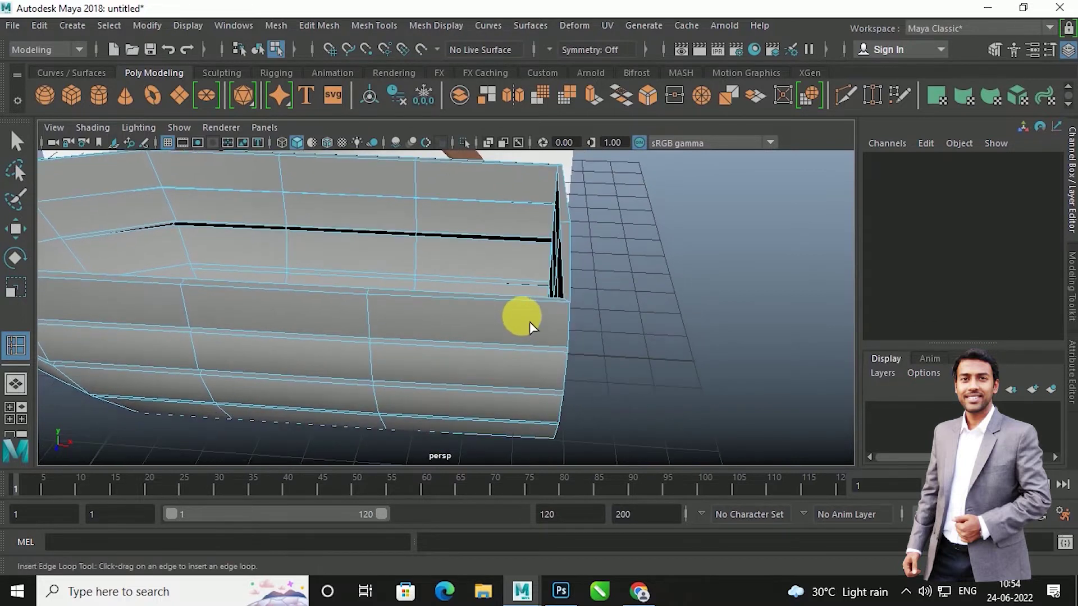
click(568, 308)
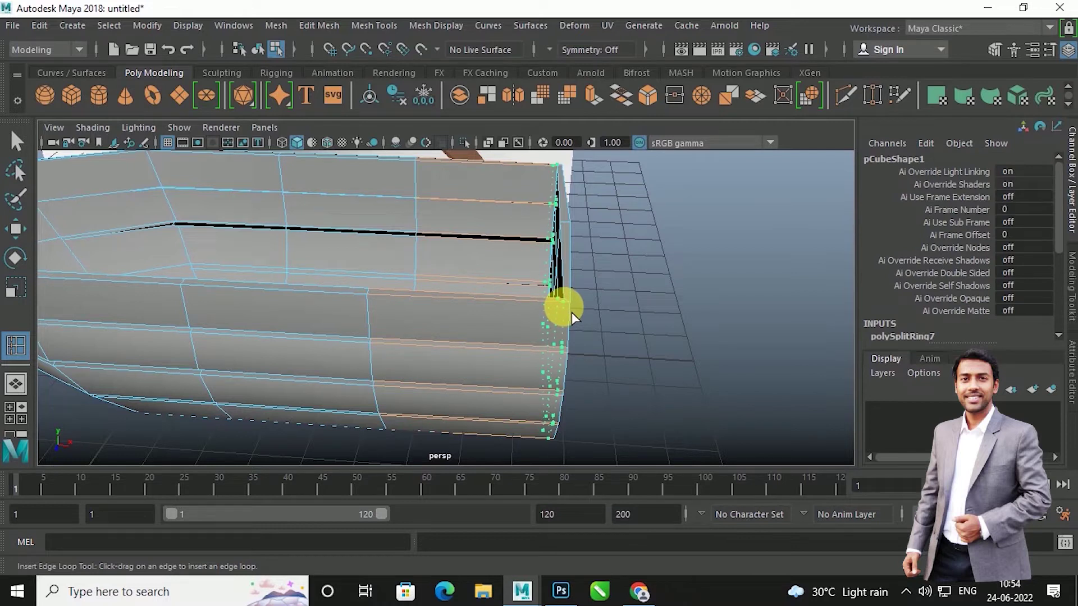
mouse_move(556, 320)
alt+mouse_down()
mouse_move(321, 336)
mouse_move(385, 344)
mouse_move(542, 303)
mouse_move(488, 289)
mouse_move(688, 281)
mouse_move(563, 224)
mouse_move(544, 270)
mouse_move(567, 264)
mouse_move(477, 330)
mouse_move(474, 354)
mouse_move(588, 371)
alt+mouse_up()
click(325, 330)
click(563, 286)
Add edge loops along the bow and lower hull, plus two just below the top rim.
click(450, 337)
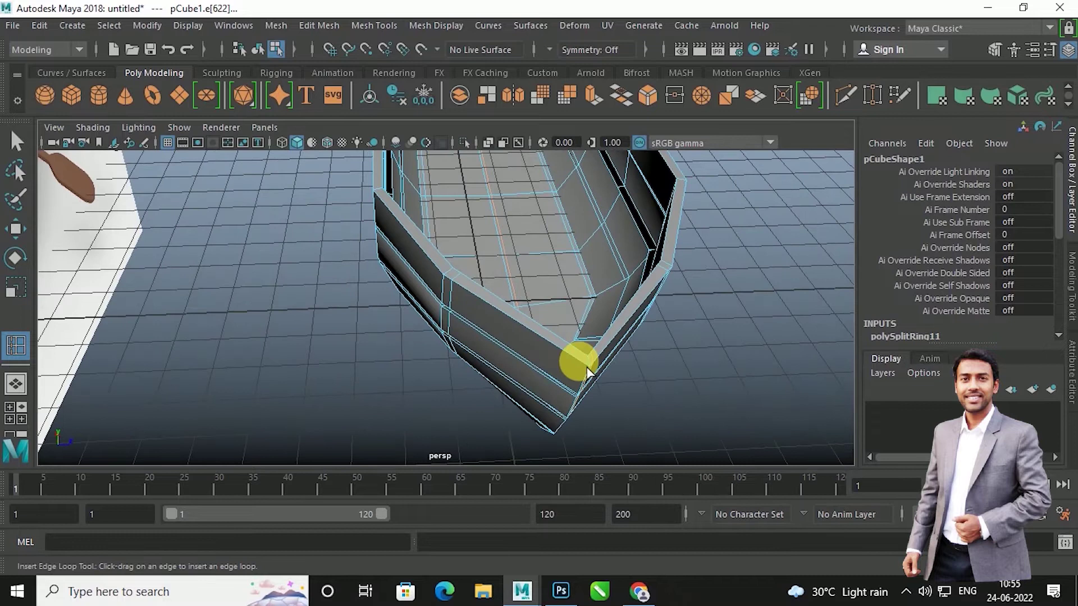
click(590, 374)
mouse_move(606, 388)
alt+mouse_down()
mouse_move(523, 302)
mouse_move(489, 313)
alt+mouse_up()
click(390, 392)
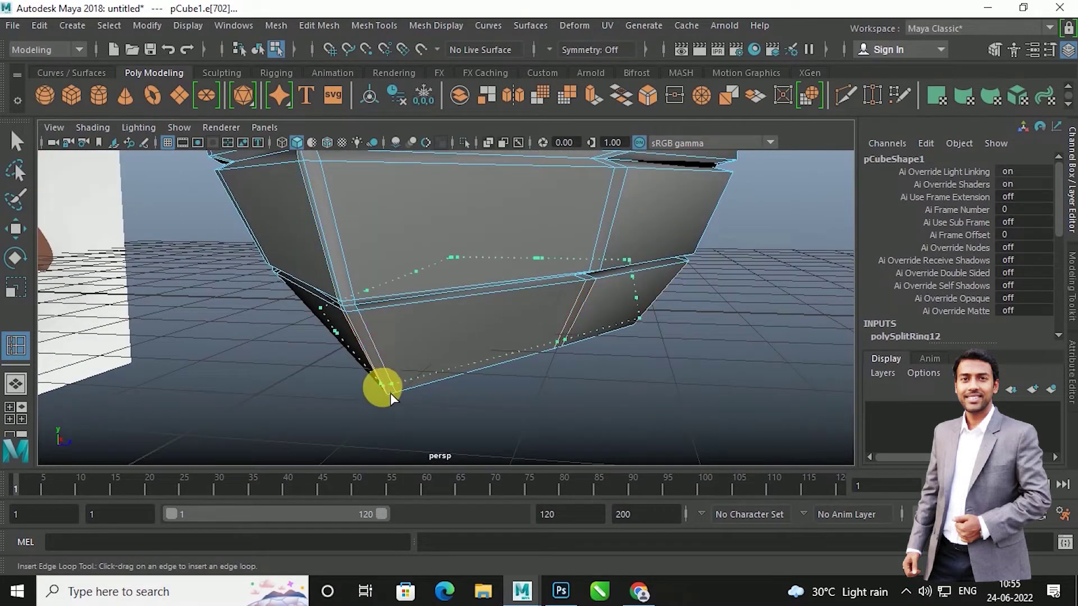
mouse_move(394, 391)
alt+mouse_down()
mouse_move(457, 274)
mouse_move(454, 302)
mouse_move(372, 390)
alt+mouse_up()
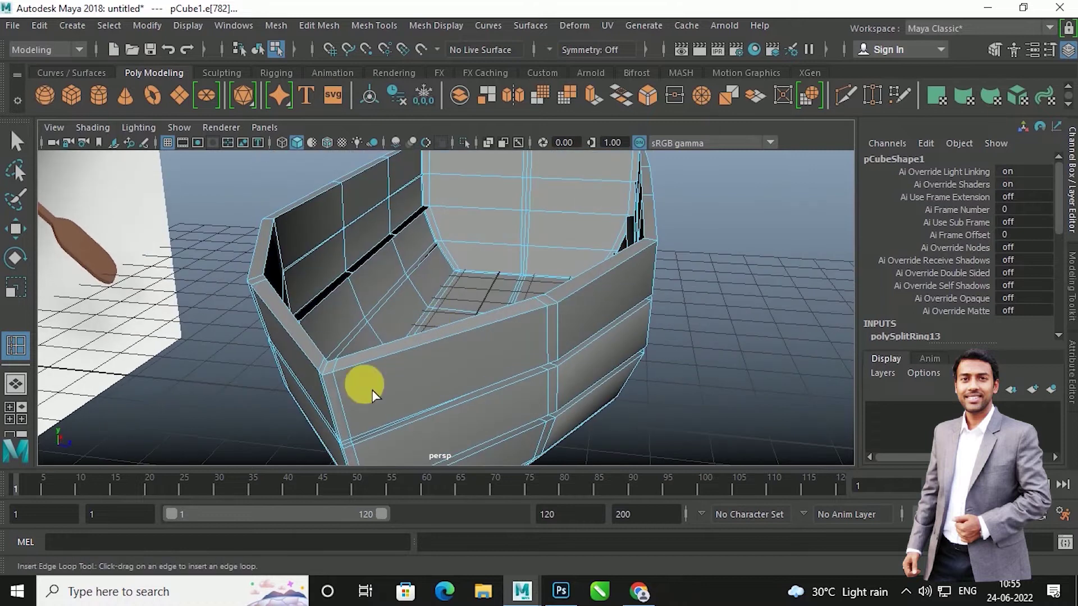
click(372, 380)
alt+drag(334, 366, 452, 373)
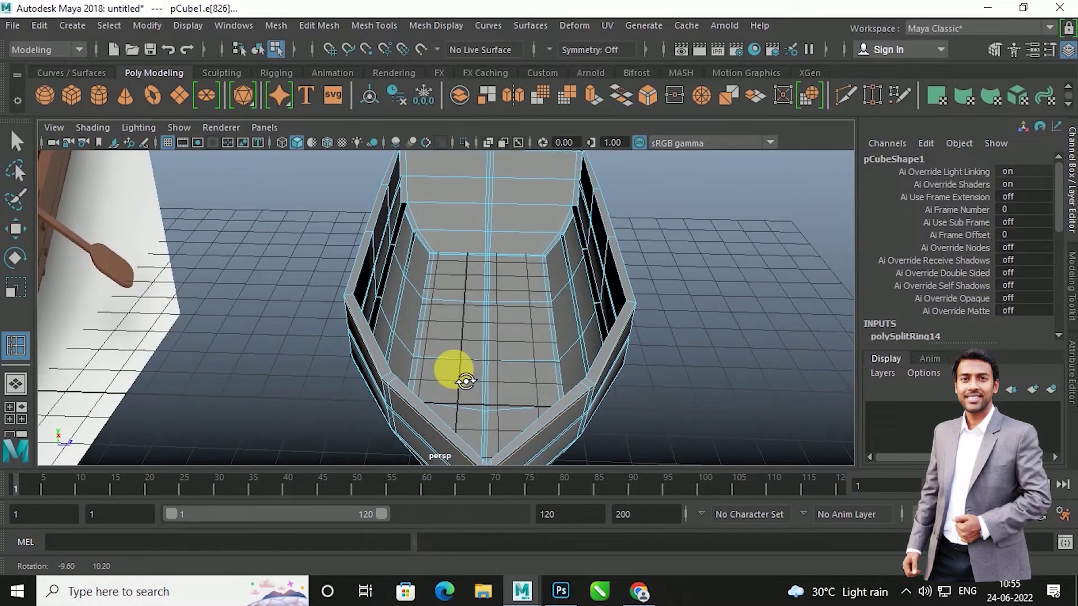
click(593, 391)
key(w)
mouse_move(618, 396)
alt+mouse_down()
mouse_move(438, 403)
mouse_move(508, 381)
mouse_move(388, 334)
mouse_move(400, 305)
alt+mouse_up()
Return to Object Mode and reselect the hull from a side view of both boats.
right_drag(394, 272, 448, 147)
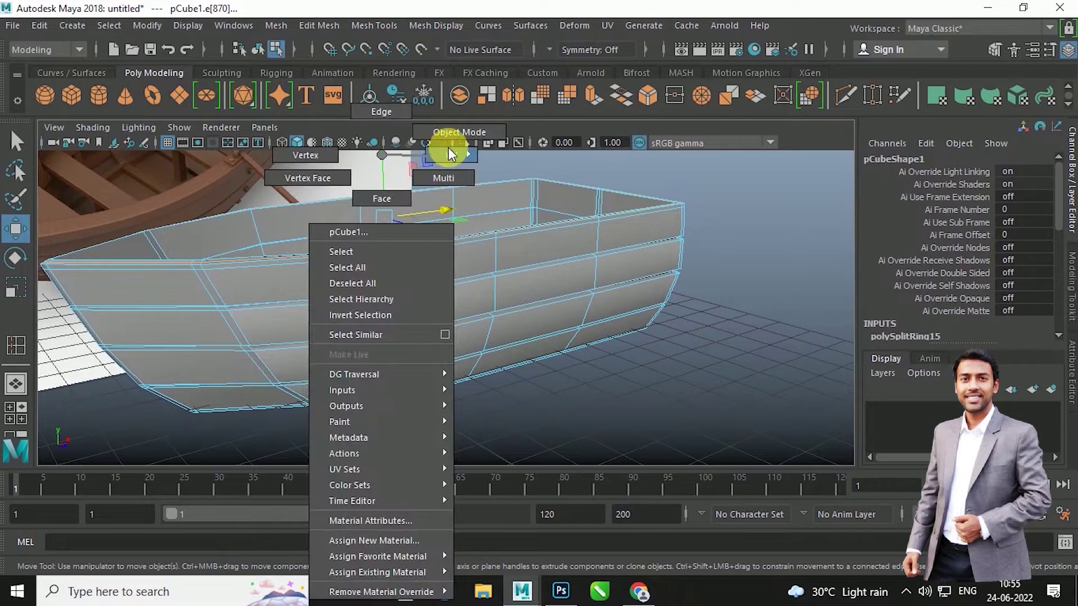
click(608, 372)
mouse_move(608, 372)
alt+mouse_down()
mouse_move(466, 333)
mouse_move(464, 375)
mouse_move(492, 392)
mouse_move(583, 372)
mouse_move(513, 375)
mouse_move(523, 349)
mouse_move(494, 340)
mouse_move(493, 353)
mouse_move(549, 356)
mouse_move(505, 336)
mouse_move(400, 364)
mouse_move(383, 385)
mouse_move(367, 354)
mouse_move(413, 362)
mouse_move(423, 335)
mouse_move(506, 334)
mouse_move(394, 316)
mouse_move(353, 157)
alt+mouse_up()
click(502, 347)
right_drag(354, 157, 355, 303)
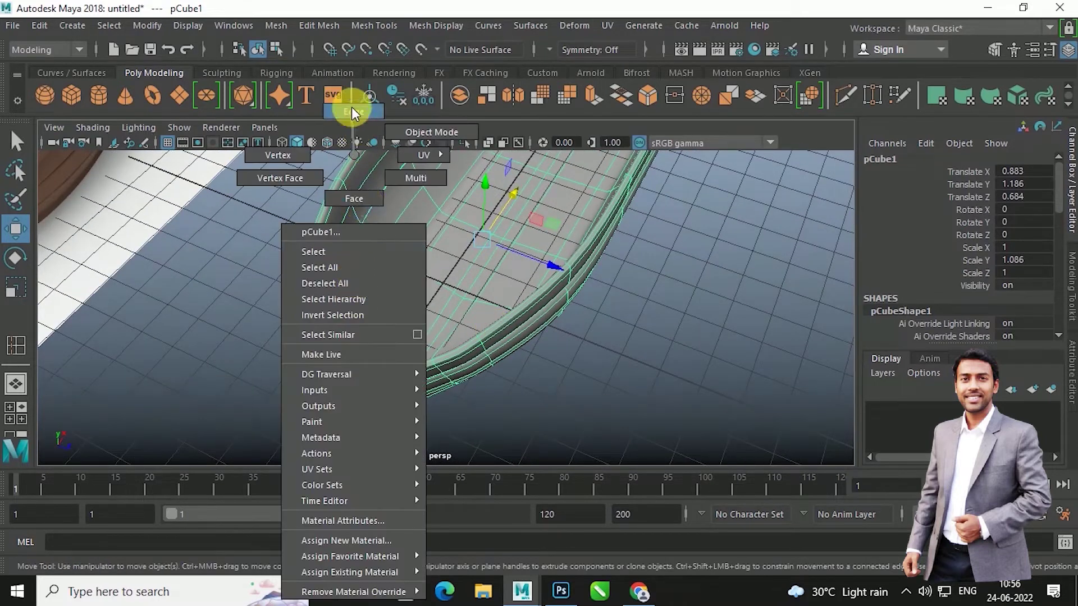
Slide hull edges along X near the bow to refine its shape, then reselect the hull.
right_drag(352, 113, 353, 114)
click(348, 294)
mouse_move(400, 259)
mouse_down()
mouse_move(441, 334)
mouse_move(434, 327)
mouse_move(461, 334)
mouse_move(402, 355)
mouse_move(459, 365)
mouse_move(542, 357)
mouse_up()
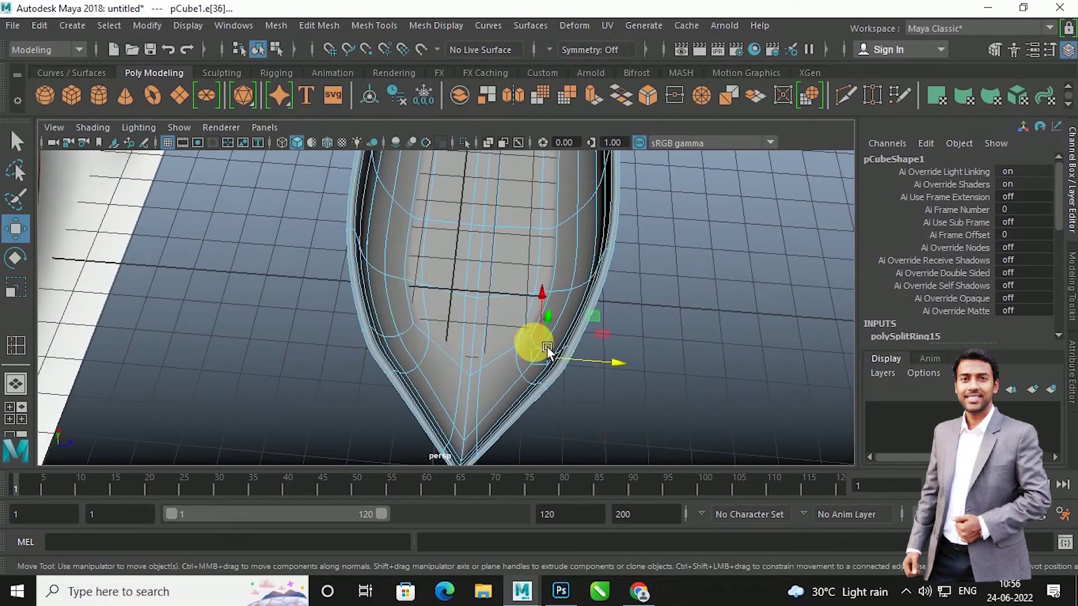
drag(622, 365, 629, 363)
mouse_move(565, 341)
alt+mouse_down()
mouse_move(521, 343)
mouse_move(495, 320)
mouse_move(518, 310)
mouse_move(530, 376)
mouse_move(592, 382)
mouse_move(571, 389)
mouse_move(401, 340)
mouse_move(413, 281)
mouse_move(431, 322)
mouse_move(503, 350)
mouse_move(435, 317)
mouse_move(343, 315)
mouse_move(455, 329)
mouse_move(551, 256)
alt+mouse_up()
click(402, 340)
right_drag(550, 255, 592, 136)
mouse_move(655, 288)
alt+mouse_down()
mouse_move(601, 342)
mouse_move(491, 311)
mouse_move(531, 260)
mouse_move(526, 329)
mouse_move(674, 341)
mouse_move(554, 359)
mouse_move(539, 379)
alt+mouse_up()
click(426, 366)
In Face mode, select the vertical strip of faces running down the bow center.
mouse_move(426, 367)
alt+mouse_down()
mouse_move(454, 339)
mouse_move(520, 327)
alt+mouse_up()
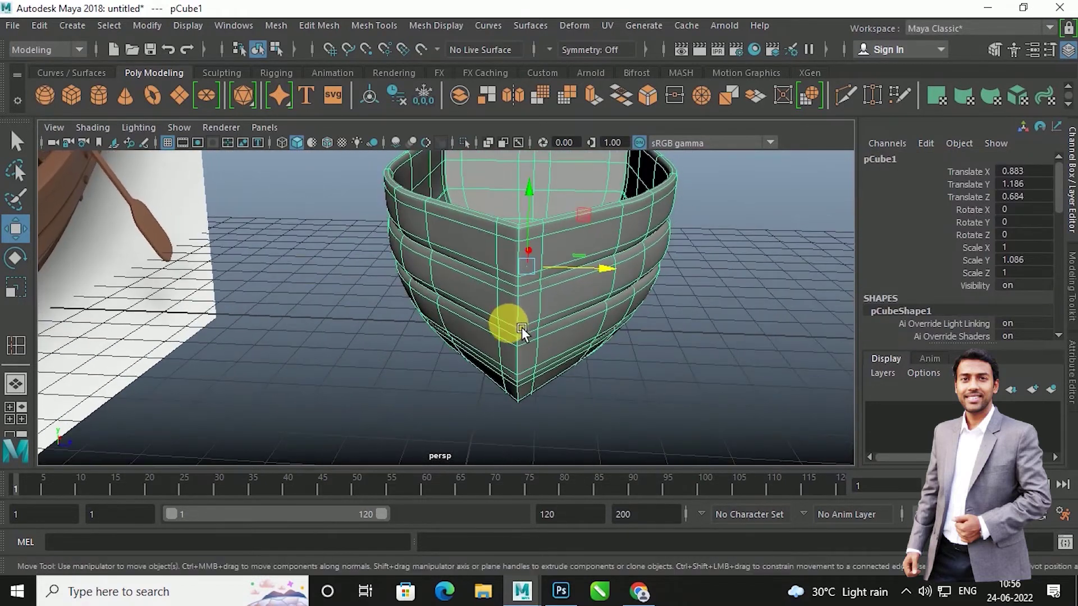
right_drag(537, 315, 541, 208)
scroll(540, 263, up, 2)
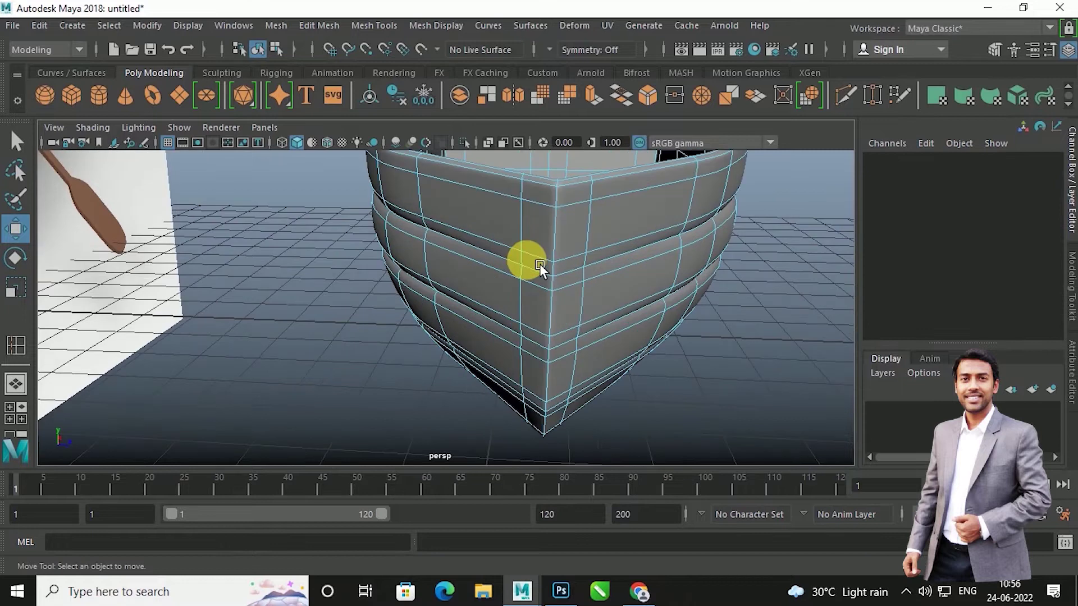
click(580, 202)
alt+drag(594, 251, 584, 275)
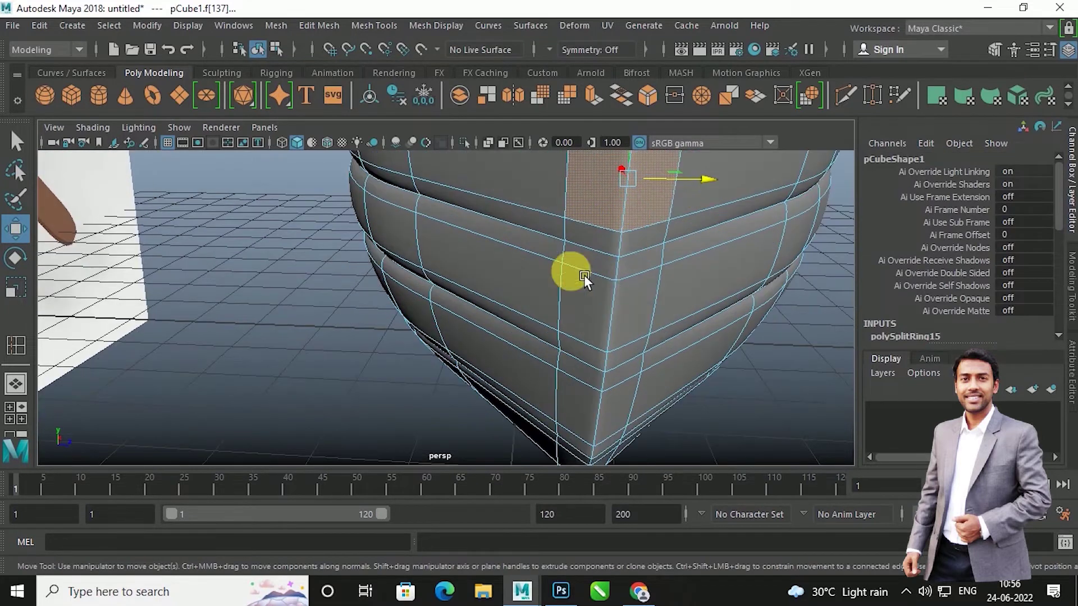
shift+click(611, 246)
shift+click(619, 322)
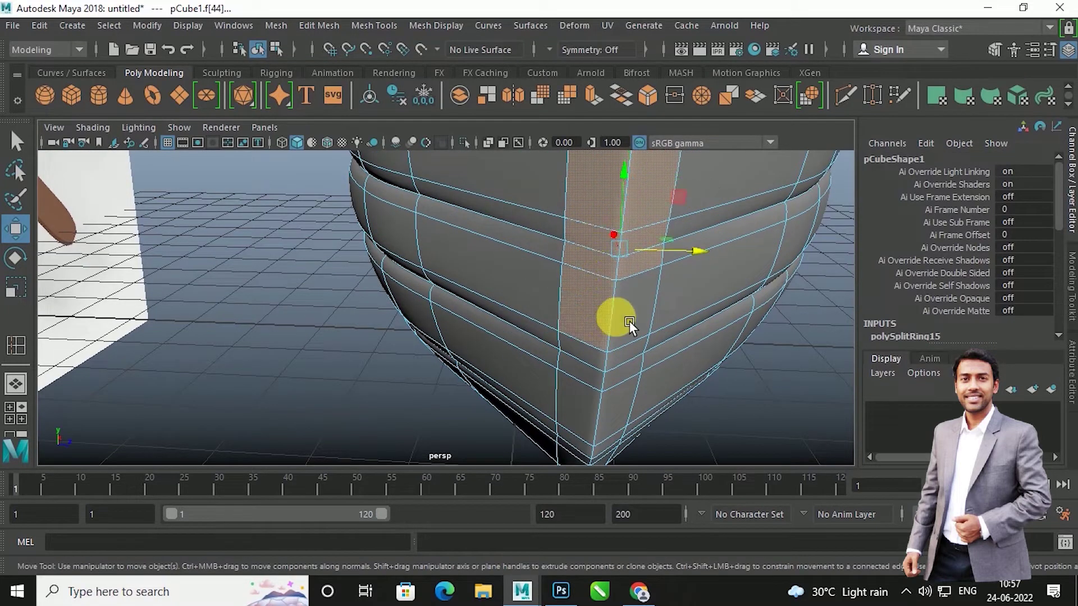
Drop stray faces from the bow strip and turn off smooth preview with 1.
shift+click(601, 365)
alt+drag(607, 374, 600, 318)
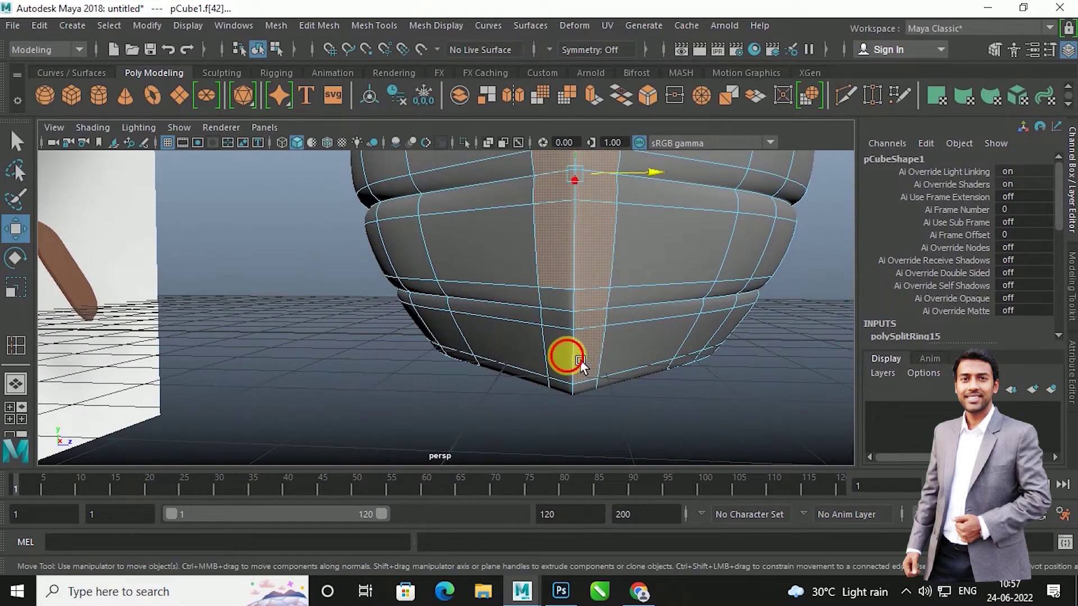
shift+click(584, 393)
mouse_move(584, 393)
alt+mouse_down()
mouse_move(489, 342)
mouse_move(481, 358)
mouse_move(509, 342)
mouse_move(543, 371)
alt+mouse_up()
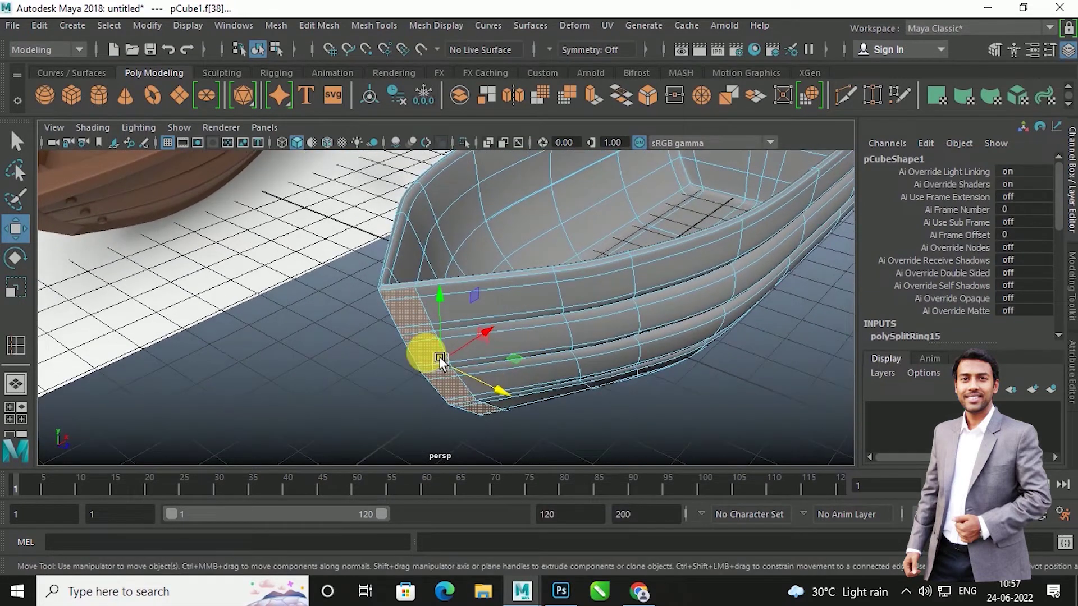
key(1)
alt+drag(409, 330, 460, 328)
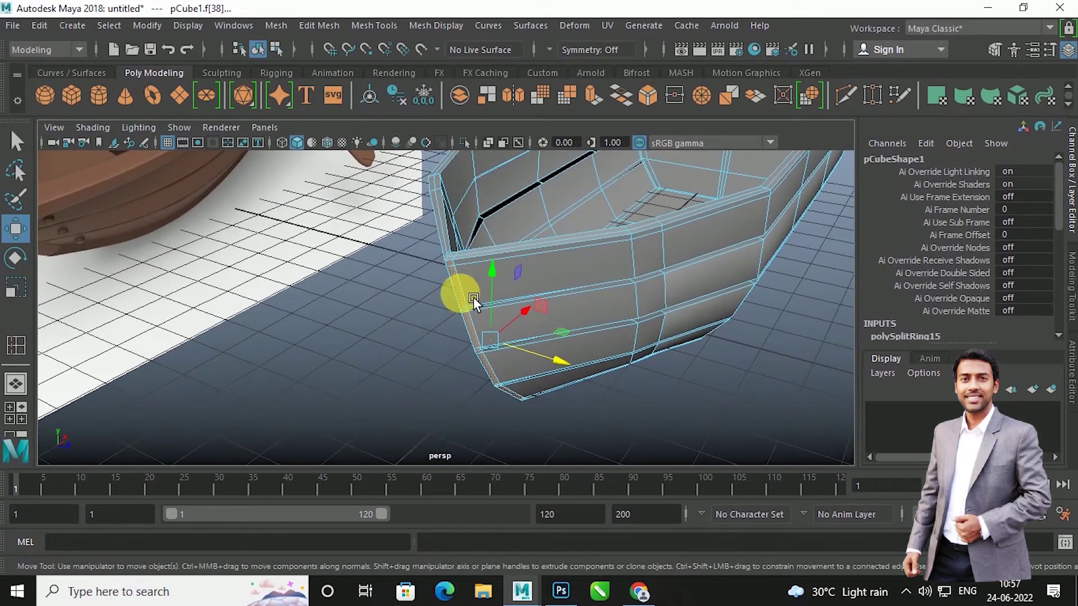
shift+right_drag(460, 234, 460, 294)
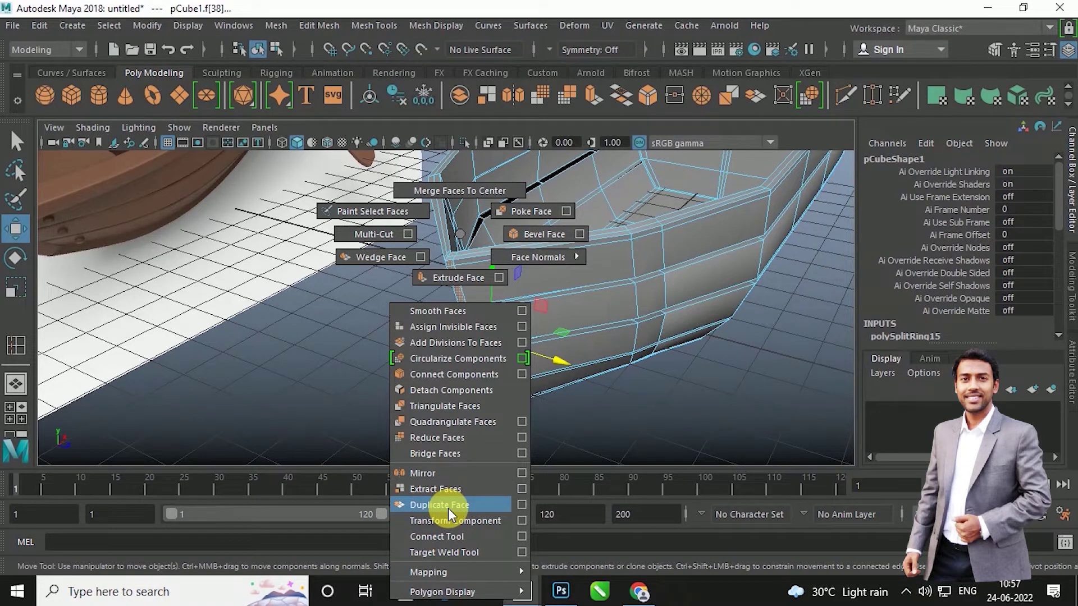
Duplicate the selected bow faces into a new piece, undoing the accidental offset.
shift+right_drag(448, 508, 448, 508)
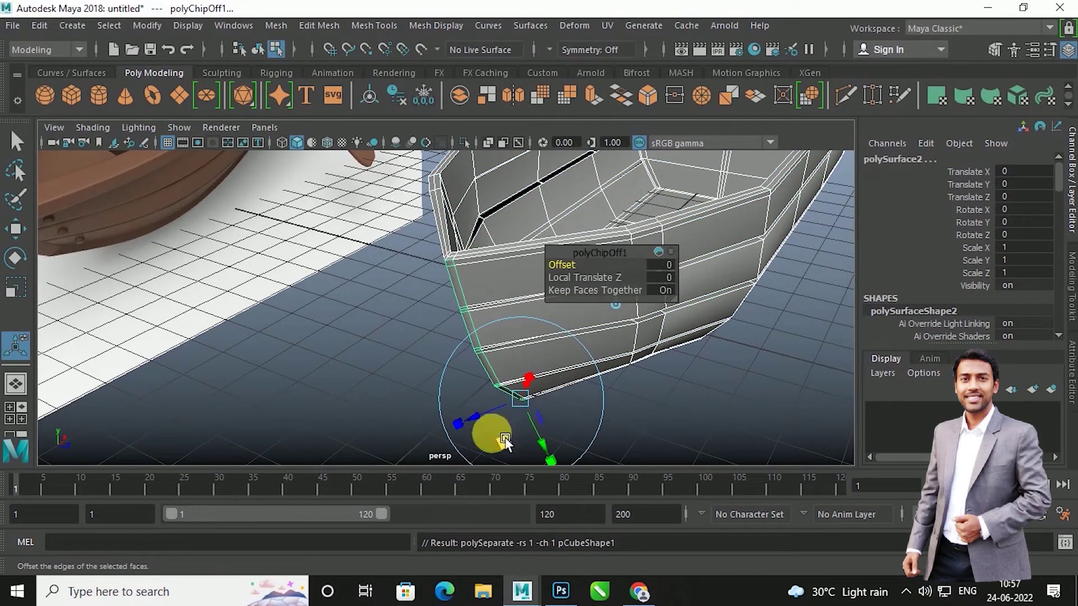
drag(505, 441, 486, 434)
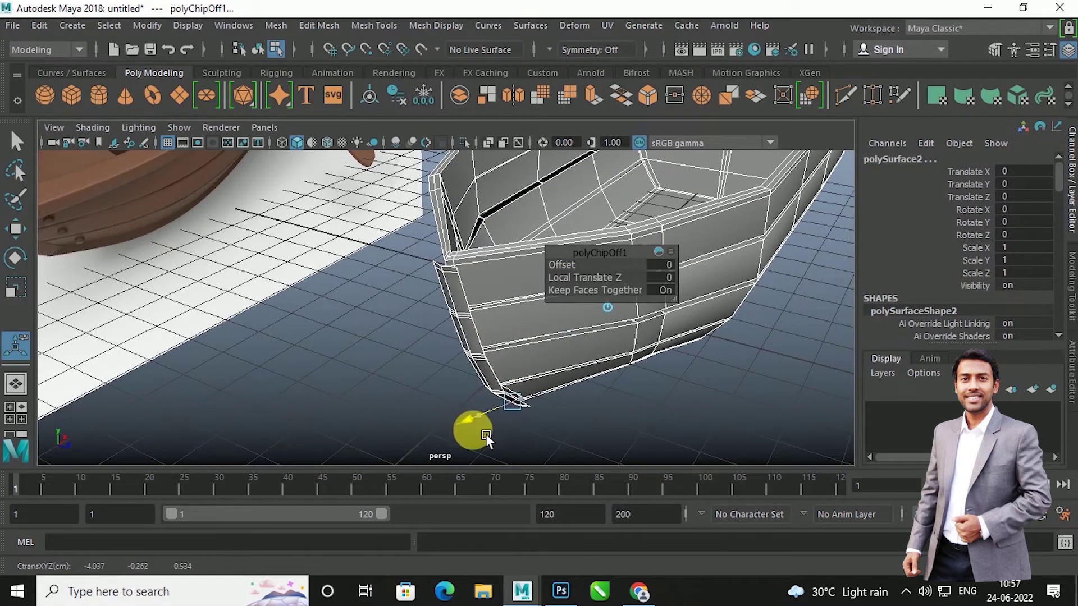
key(ctrl+z)
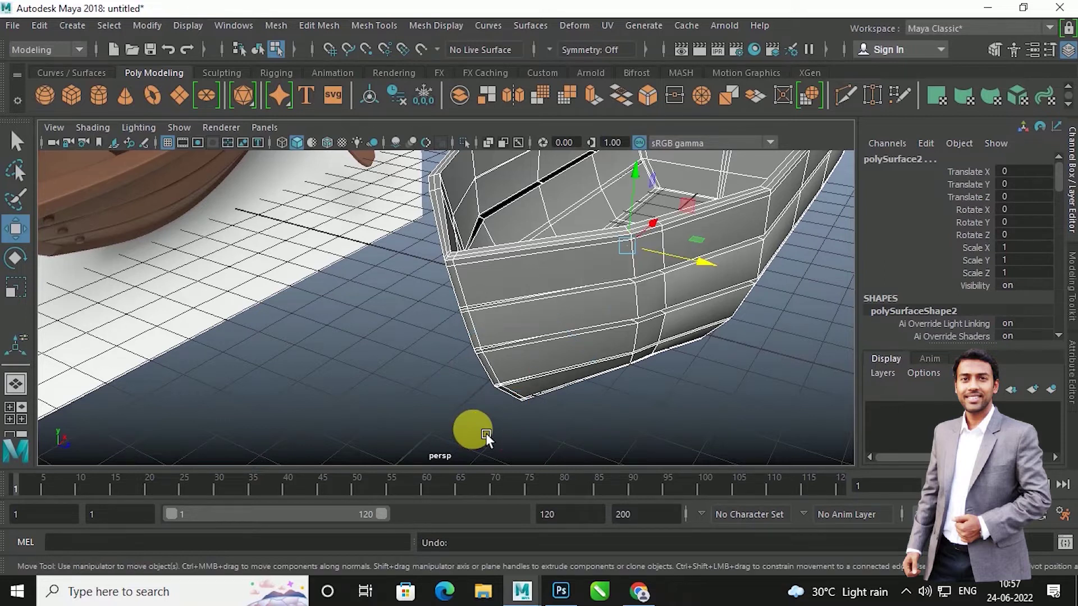
Select the new polySurface2 strip, centre its pivot, and nudge it to Translate X -0.093.
right_click(585, 358)
click(608, 326)
click(466, 304)
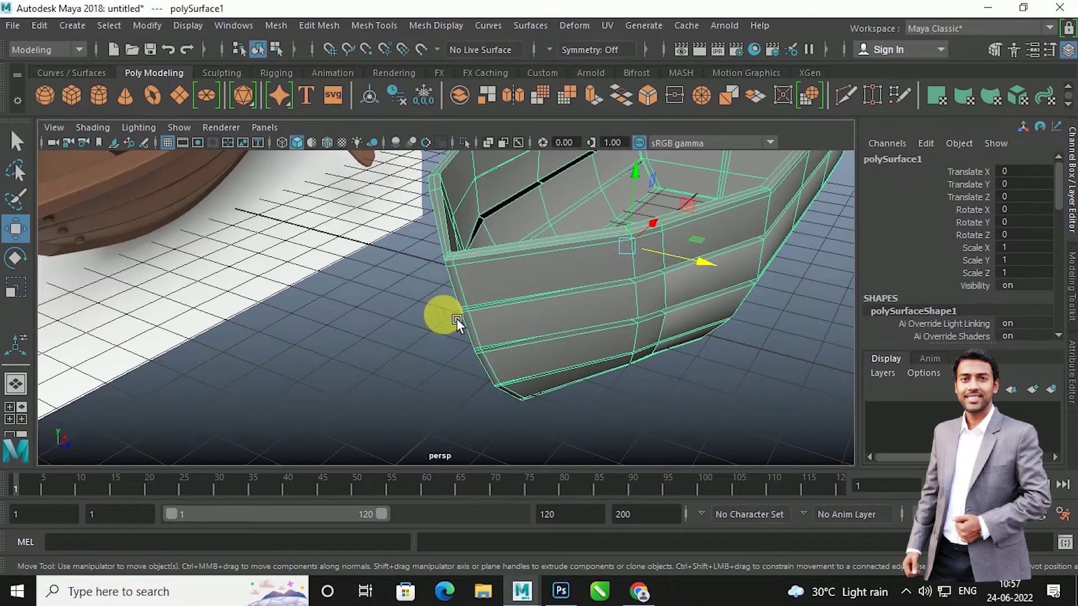
click(570, 272)
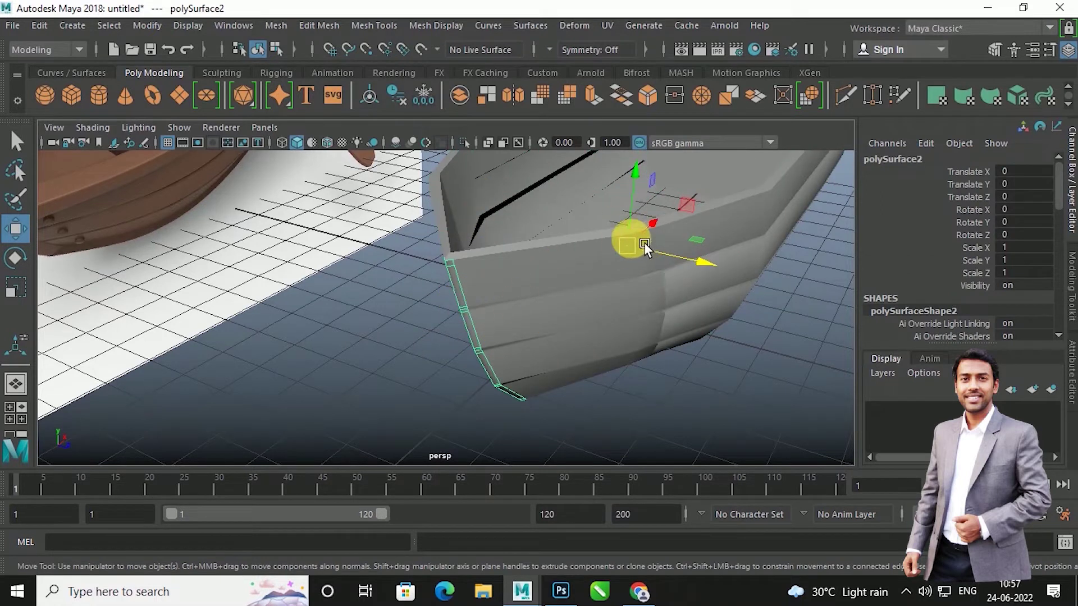
click(378, 106)
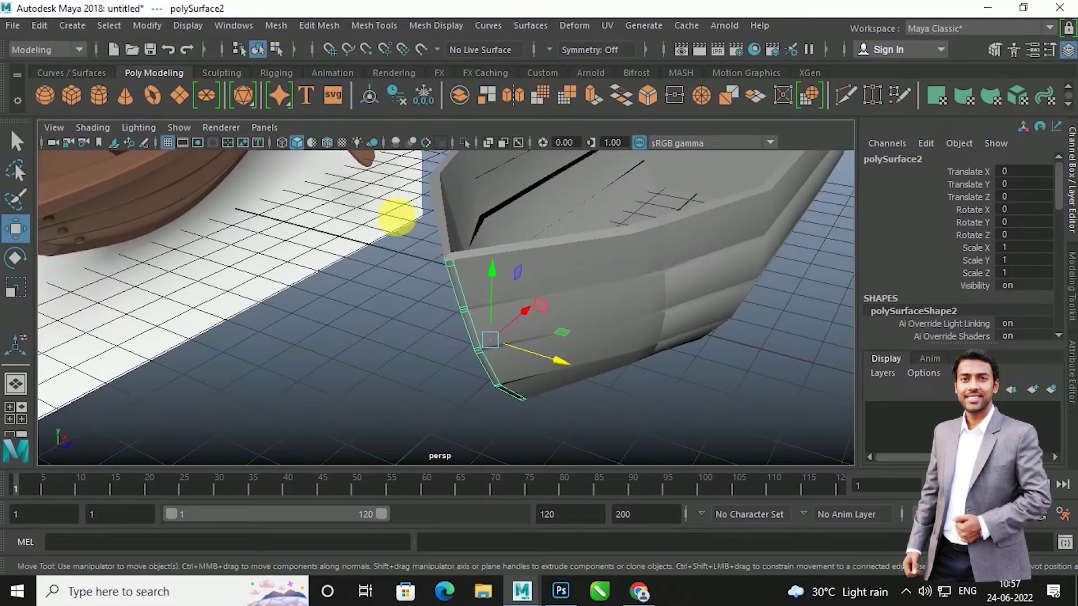
mouse_move(543, 315)
mouse_down()
mouse_move(627, 351)
mouse_move(573, 313)
mouse_up()
scroll(557, 318, down, 1)
scroll(556, 317, down, 4)
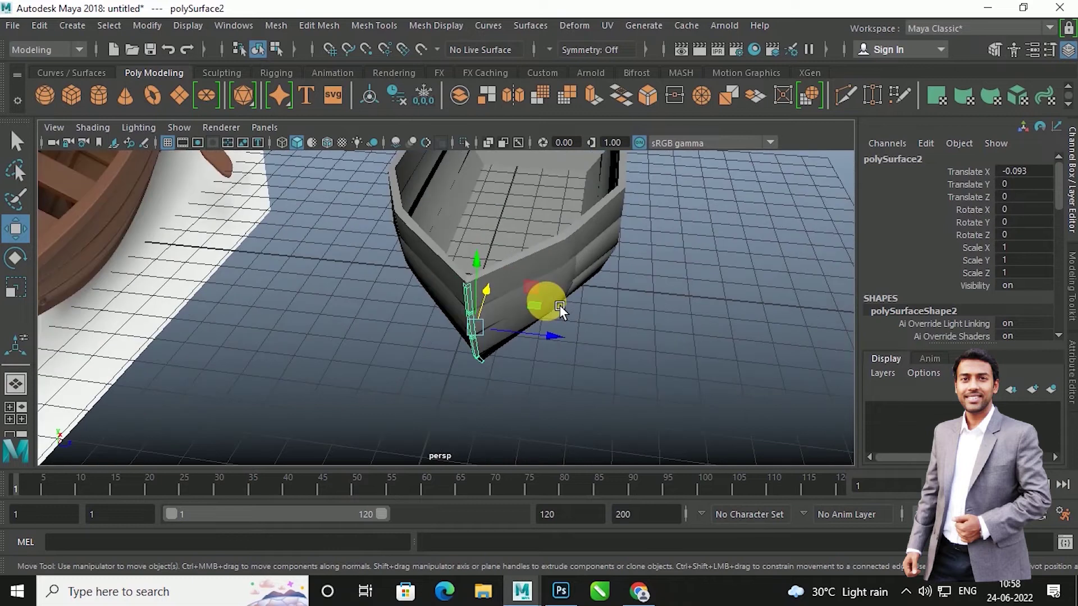
Scale the bow trim strip wider along Z to about 4.17.
scroll(560, 304, up, 3)
scroll(560, 305, up, 2)
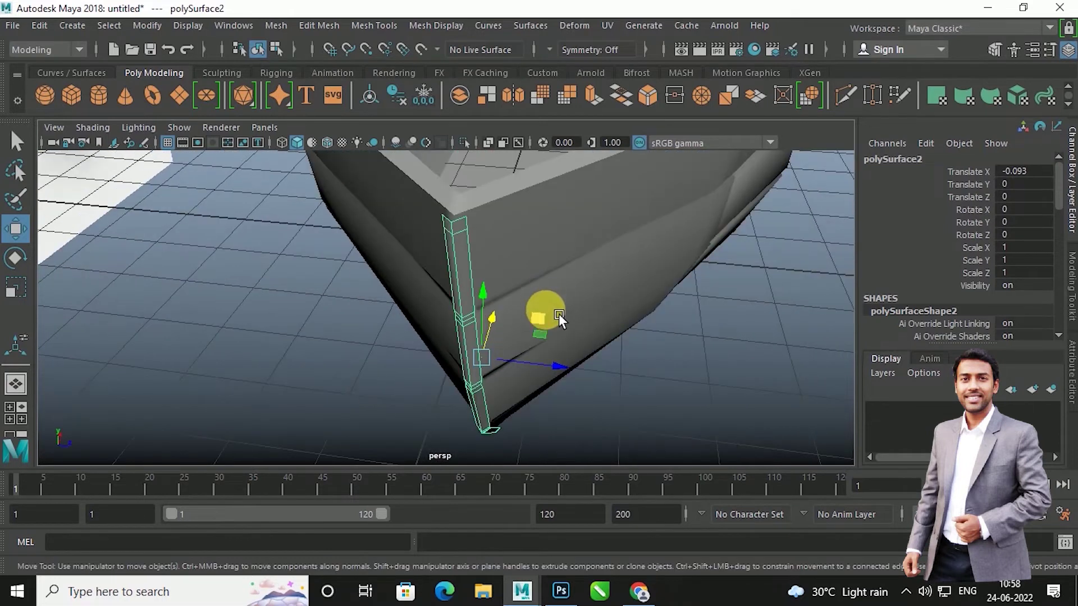
key(r)
drag(562, 368, 791, 394)
scroll(639, 346, down, 5)
alt+drag(639, 346, 604, 340)
scroll(591, 336, up, 5)
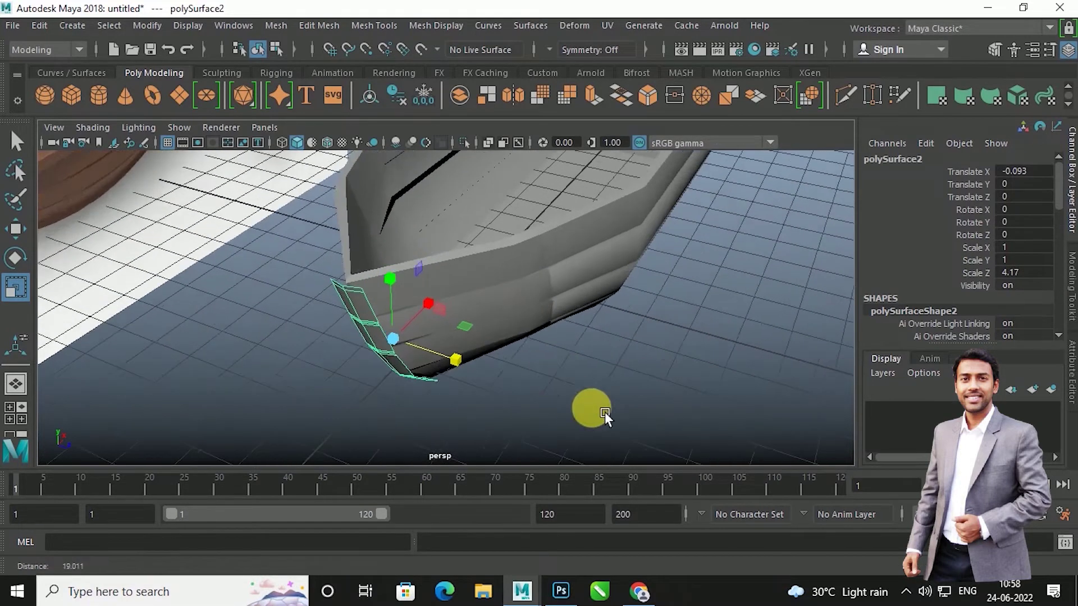
scroll(573, 356, up, 3)
alt+drag(604, 331, 606, 309)
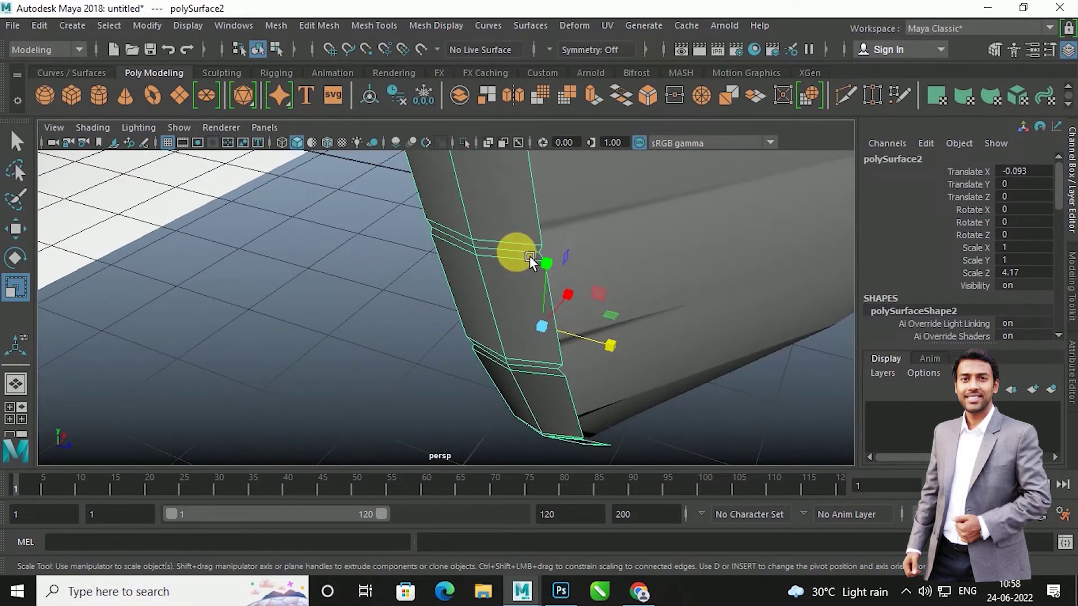
In Edge mode, begin selecting the strip's horizontal edge loops.
right_drag(514, 156, 512, 111)
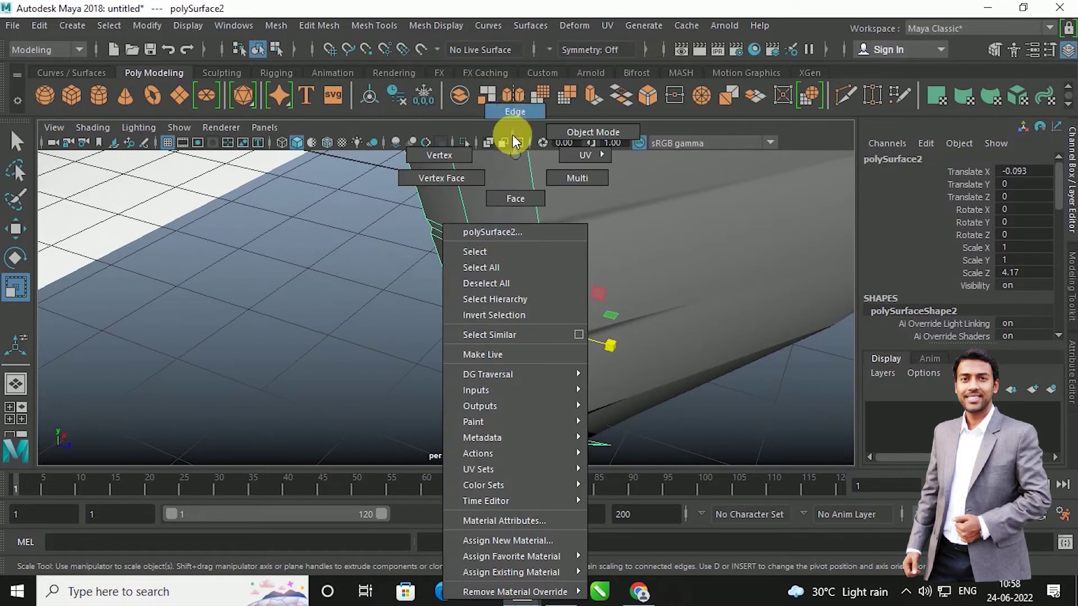
drag(544, 261, 555, 300)
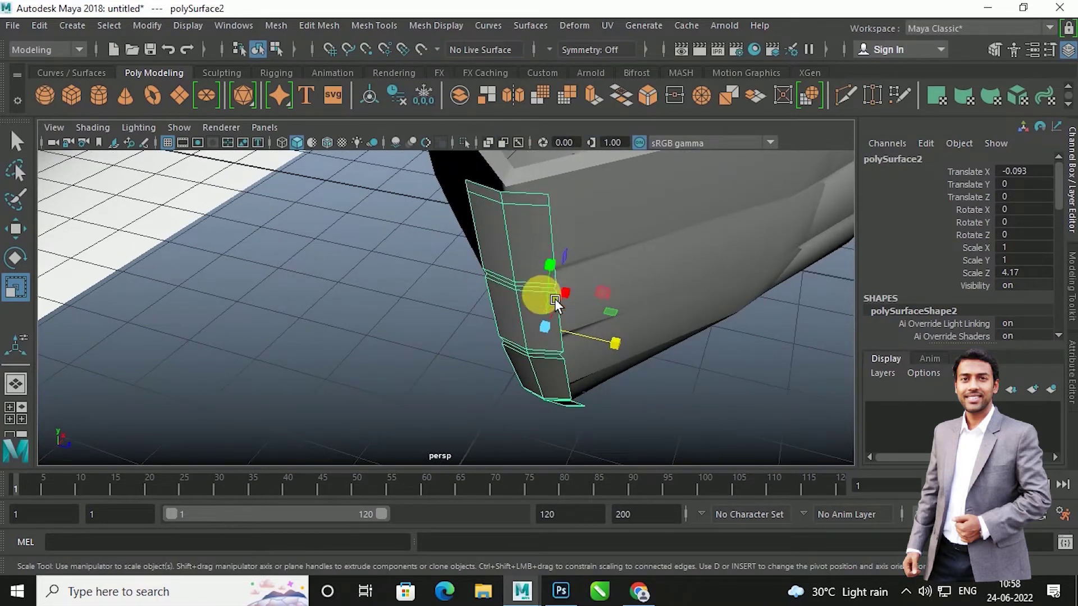
right_drag(549, 241, 533, 201)
click(539, 203)
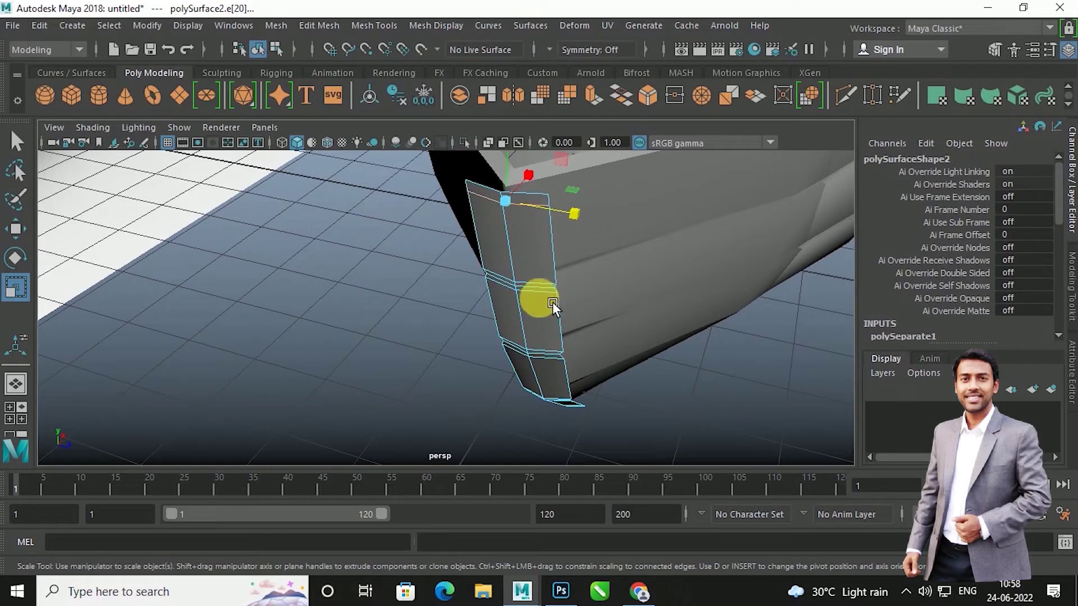
scroll(555, 301, up, 5)
shift+click(591, 251)
key(ctrl+z)
click(594, 229)
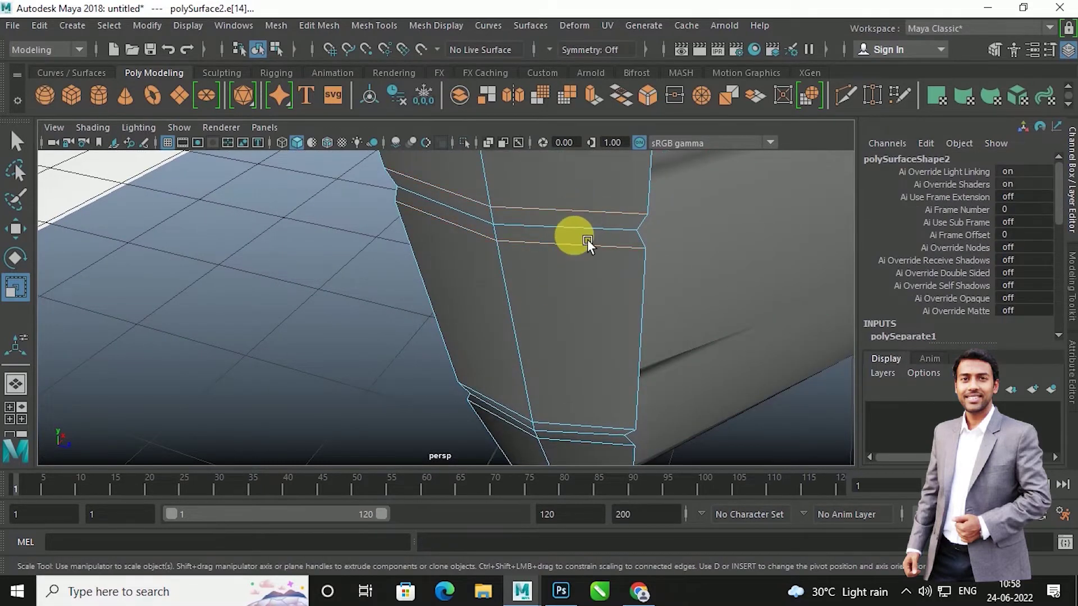
Add the remaining horizontal edge loops to the selection and delete them.
alt+drag(588, 240, 608, 353)
click(608, 197)
mouse_move(609, 196)
alt+mouse_down()
mouse_move(618, 336)
mouse_move(594, 322)
alt+mouse_up()
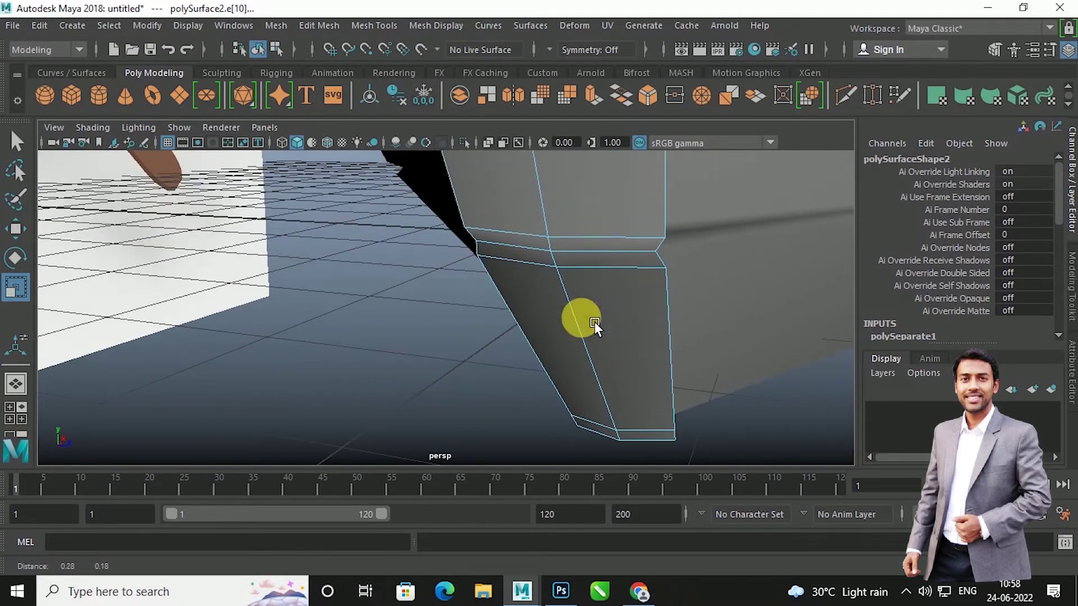
click(653, 437)
alt+drag(654, 437, 512, 377)
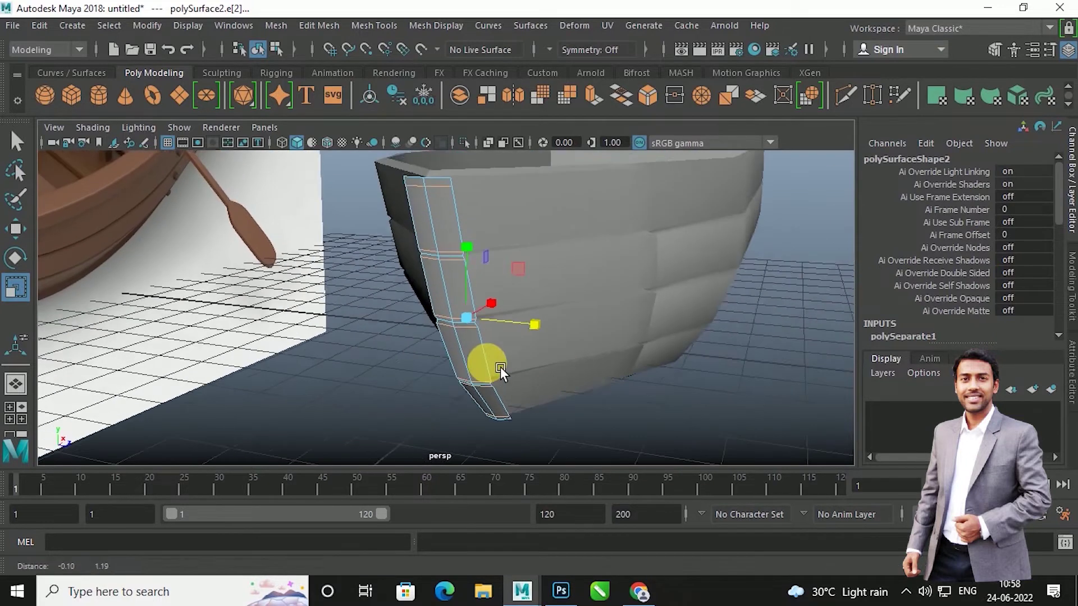
key(Delete)
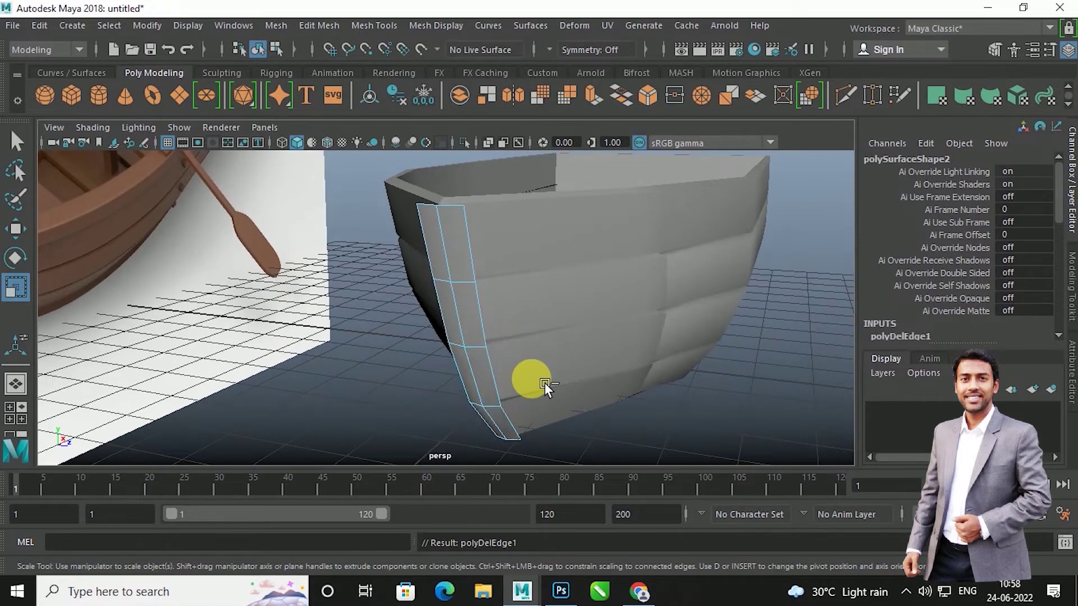
alt+drag(589, 364, 568, 374)
mouse_move(504, 357)
alt+mouse_down()
mouse_move(550, 337)
mouse_move(580, 380)
mouse_move(590, 331)
mouse_move(540, 324)
alt+mouse_up()
right_drag(520, 301, 520, 212)
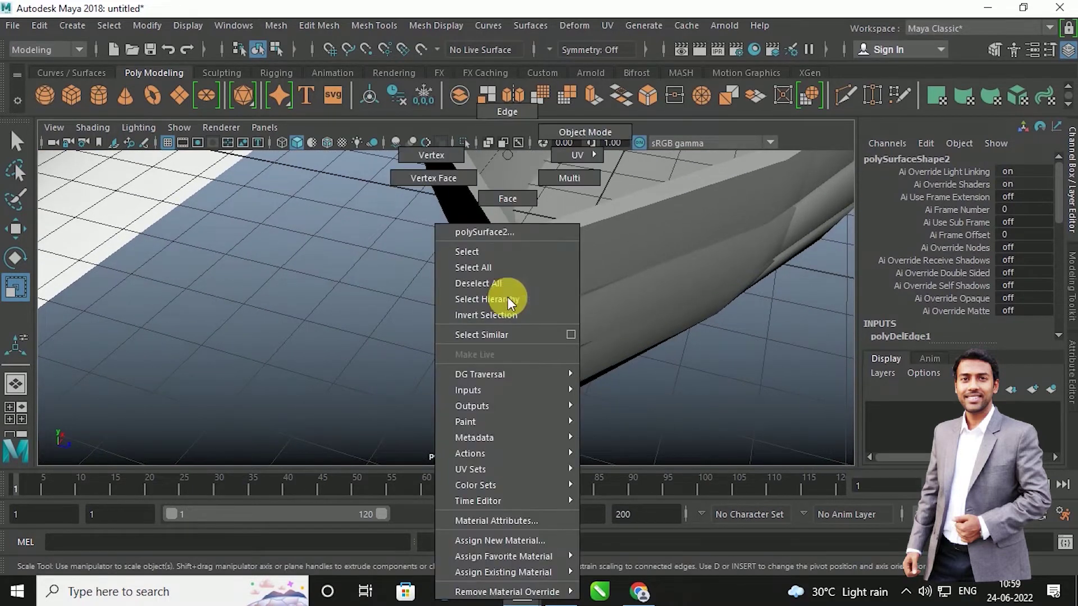
Stretch the strip further along Z, move one vertical edge, and slide it along X.
drag(577, 332, 658, 393)
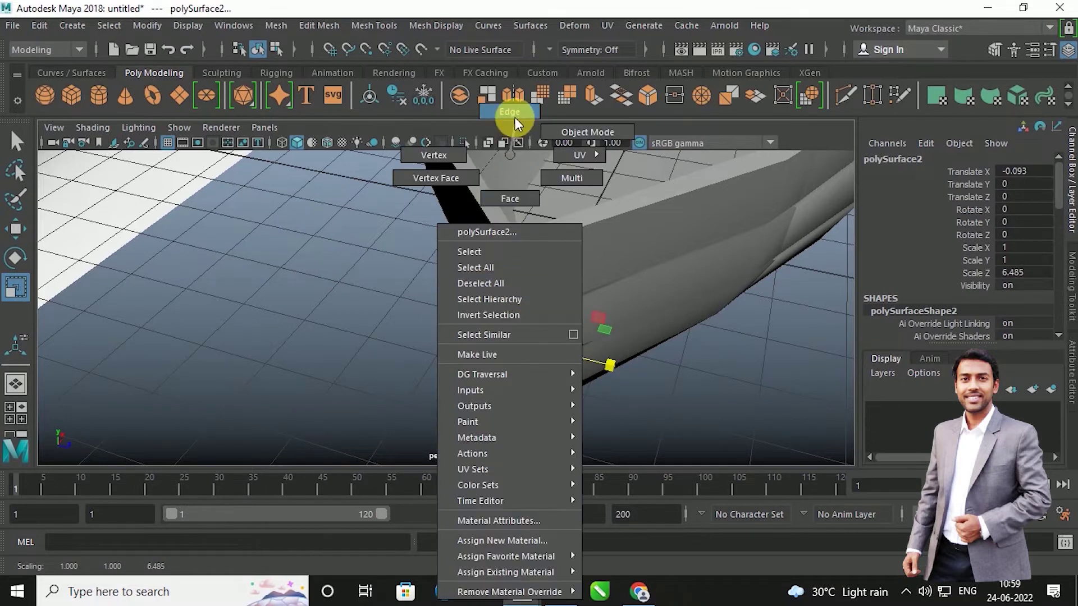
right_drag(510, 288, 510, 118)
click(519, 287)
key(w)
mouse_move(572, 319)
alt+mouse_down()
mouse_move(532, 331)
mouse_move(515, 351)
alt+mouse_up()
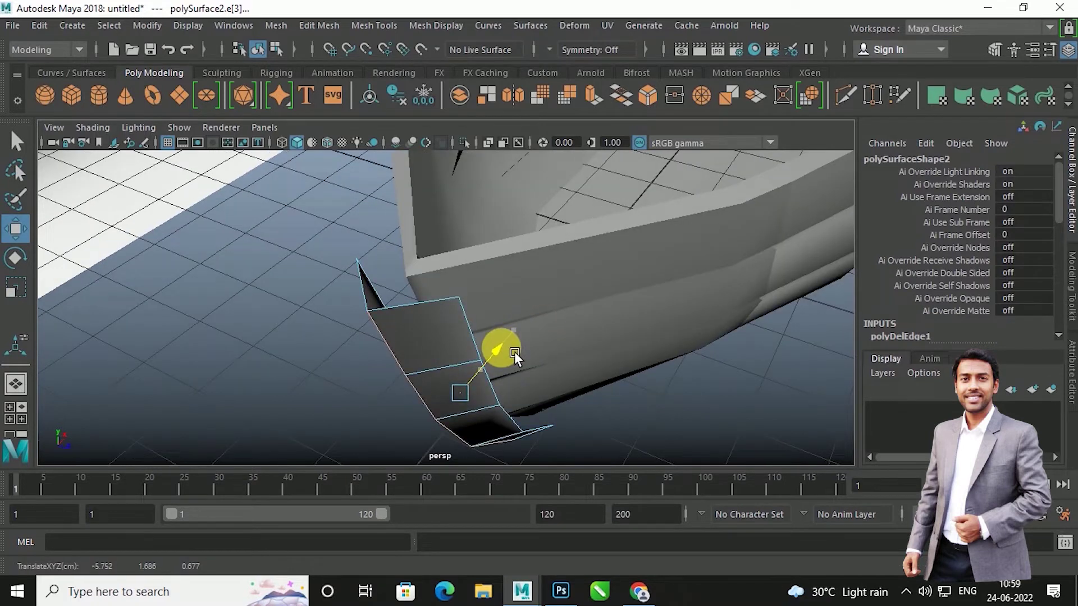
right_drag(471, 343, 487, 190)
mouse_move(516, 326)
mouse_down()
mouse_move(570, 325)
mouse_move(618, 355)
mouse_move(598, 365)
mouse_move(541, 314)
mouse_move(495, 319)
mouse_move(534, 345)
mouse_move(452, 320)
mouse_move(356, 234)
mouse_up()
Nudge the bow strip to Translate X 0.387 and select all eight of its faces.
right_drag(357, 233, 345, 118)
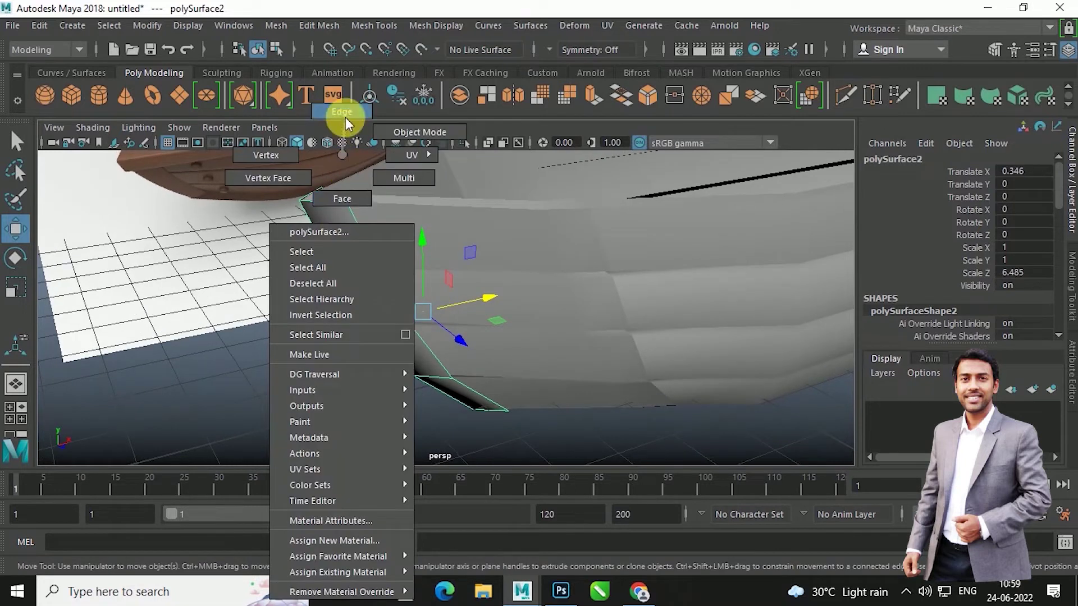
click(301, 235)
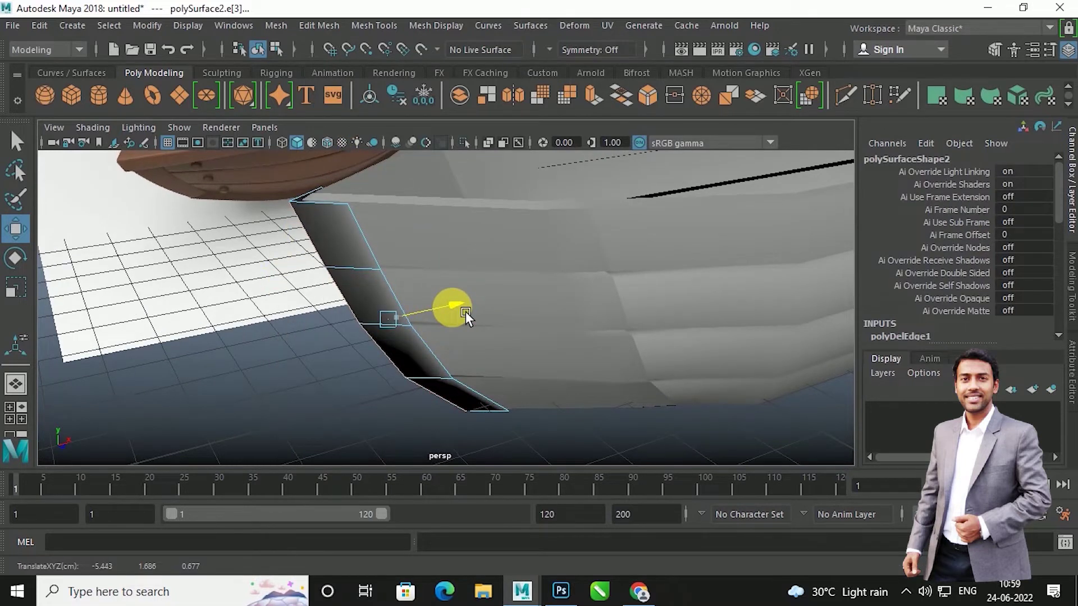
right_drag(357, 229, 396, 144)
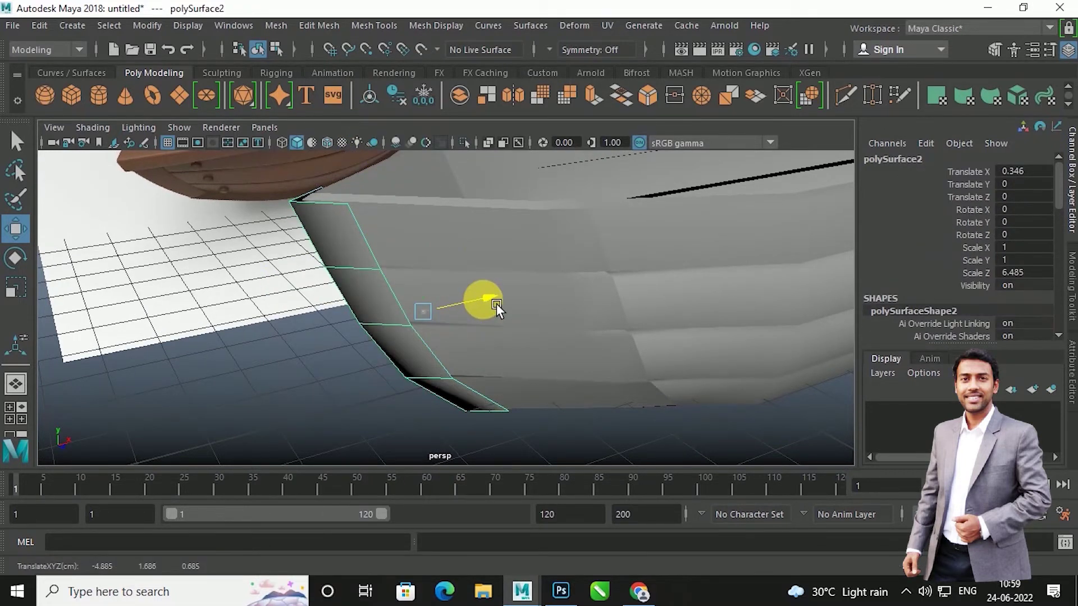
mouse_move(496, 304)
mouse_down()
mouse_move(502, 352)
mouse_move(549, 358)
mouse_move(588, 347)
mouse_move(555, 342)
mouse_move(603, 279)
mouse_up()
right_drag(604, 198, 502, 221)
drag(502, 221, 666, 448)
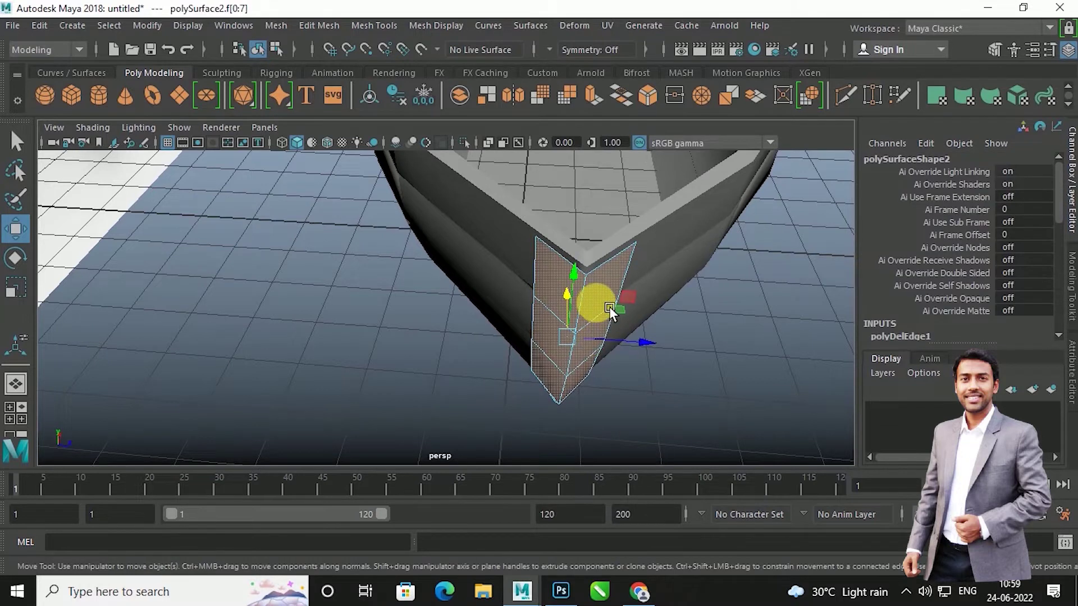
Extrude the bow strip's faces outward to Local Translate Z 0.148 for thickness.
alt+drag(609, 310, 577, 272)
shift+right_drag(577, 272, 589, 333)
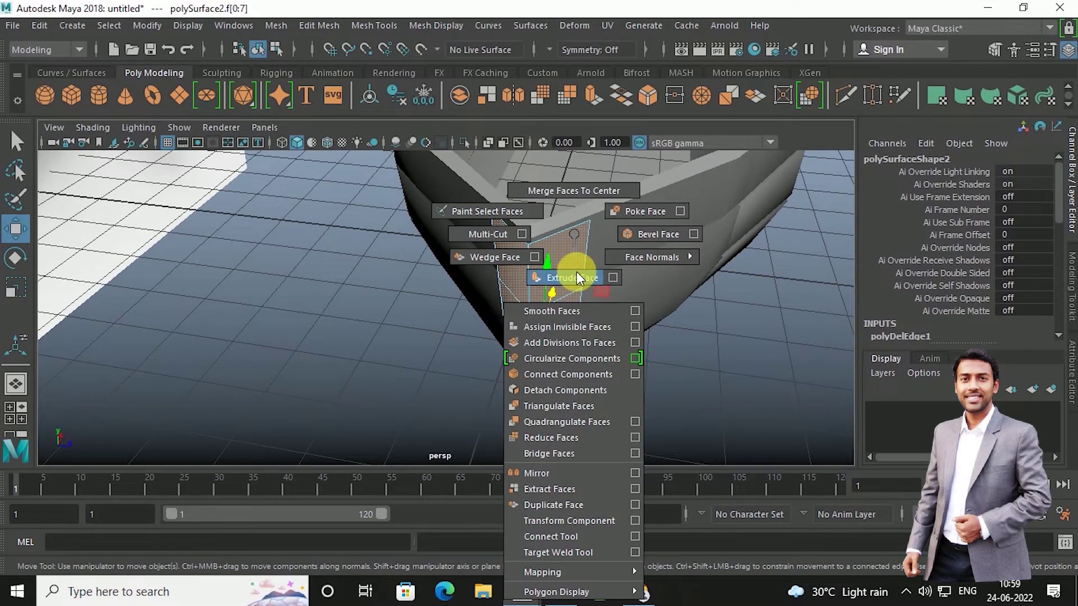
mouse_move(589, 334)
alt+mouse_down()
mouse_move(572, 402)
mouse_move(543, 397)
mouse_move(441, 429)
mouse_move(462, 433)
alt+mouse_up()
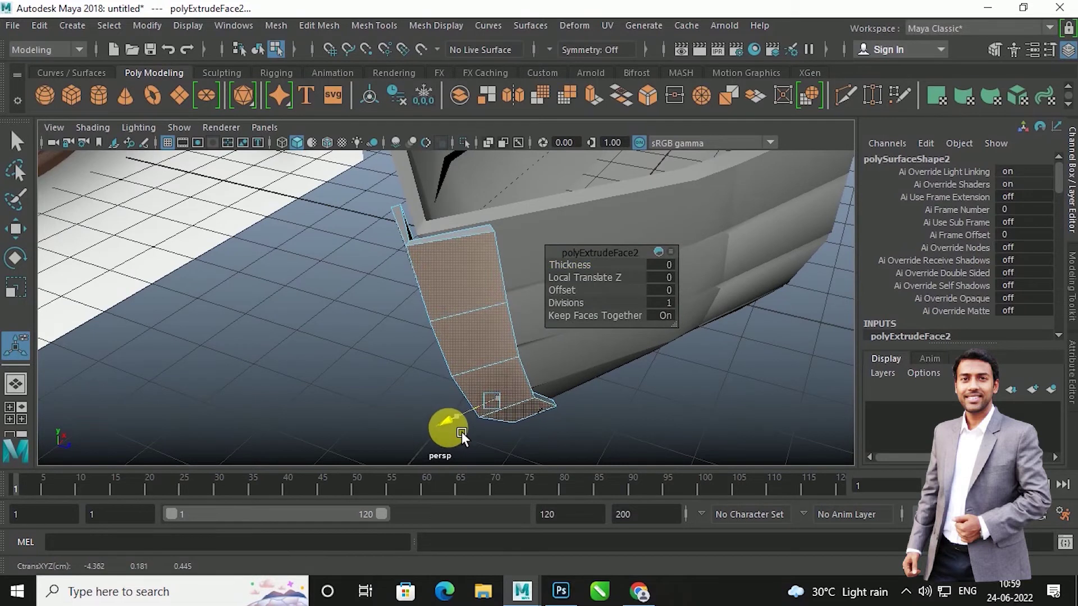
mouse_move(461, 431)
mouse_down()
mouse_move(510, 344)
mouse_move(519, 362)
mouse_move(430, 336)
mouse_move(445, 341)
mouse_up()
key(w)
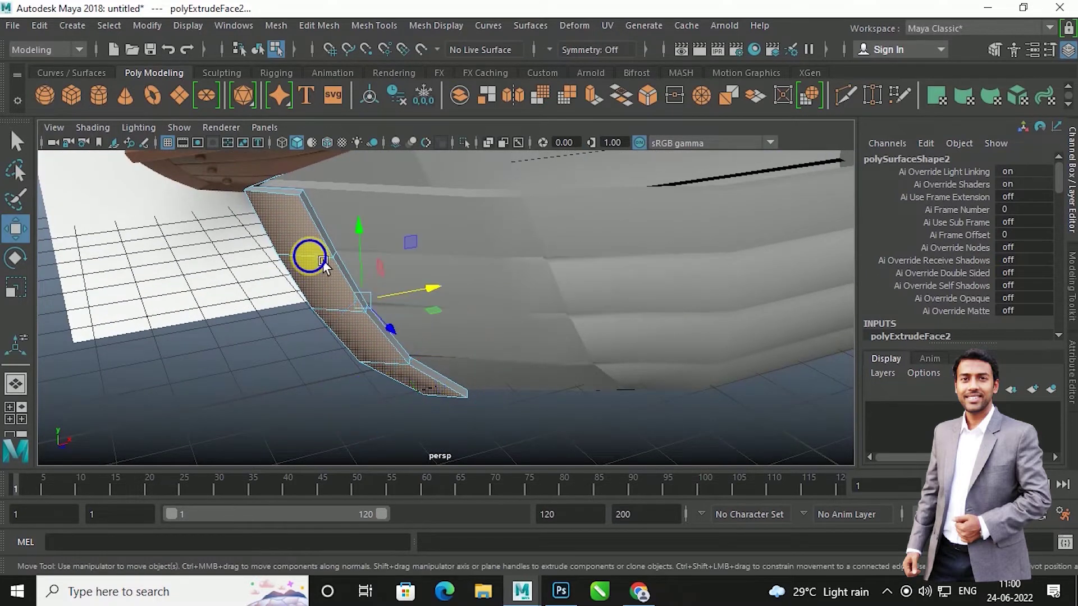
Return to object mode, clear the selection, and frame the whole boat.
right_drag(309, 158, 385, 132)
click(280, 335)
key(a)
mouse_move(367, 316)
alt+mouse_down()
mouse_move(362, 306)
mouse_move(450, 318)
mouse_move(366, 303)
mouse_move(407, 309)
alt+mouse_up()
scroll(406, 310, up, 3)
scroll(428, 283, up, 3)
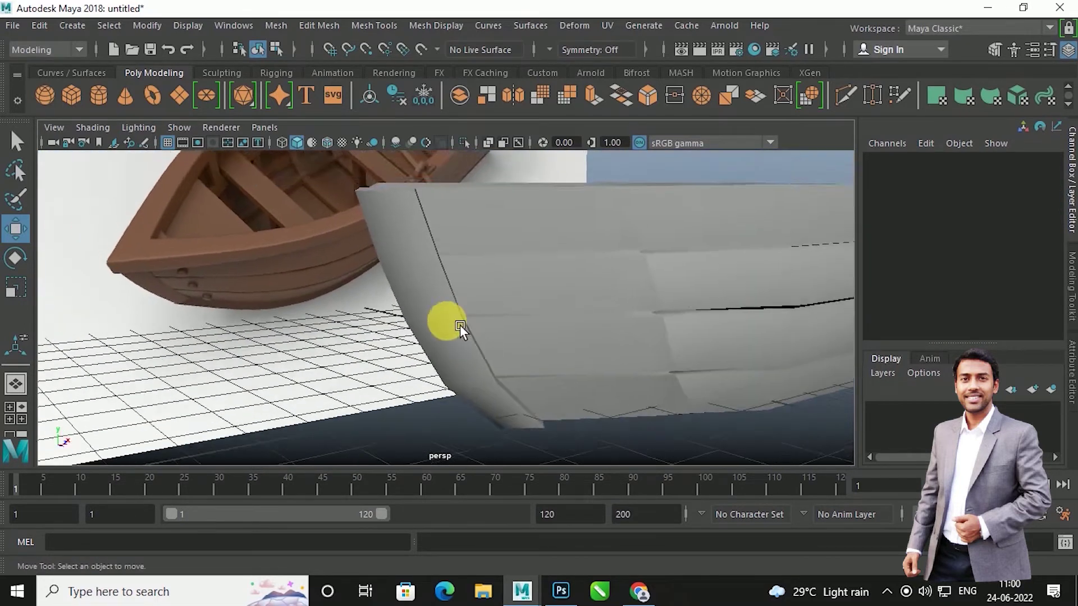
scroll(466, 323, up, 3)
scroll(456, 302, up, 2)
Select the bow trim strip and activate the Insert Edge Loop Tool.
click(461, 323)
scroll(462, 320, up, 2)
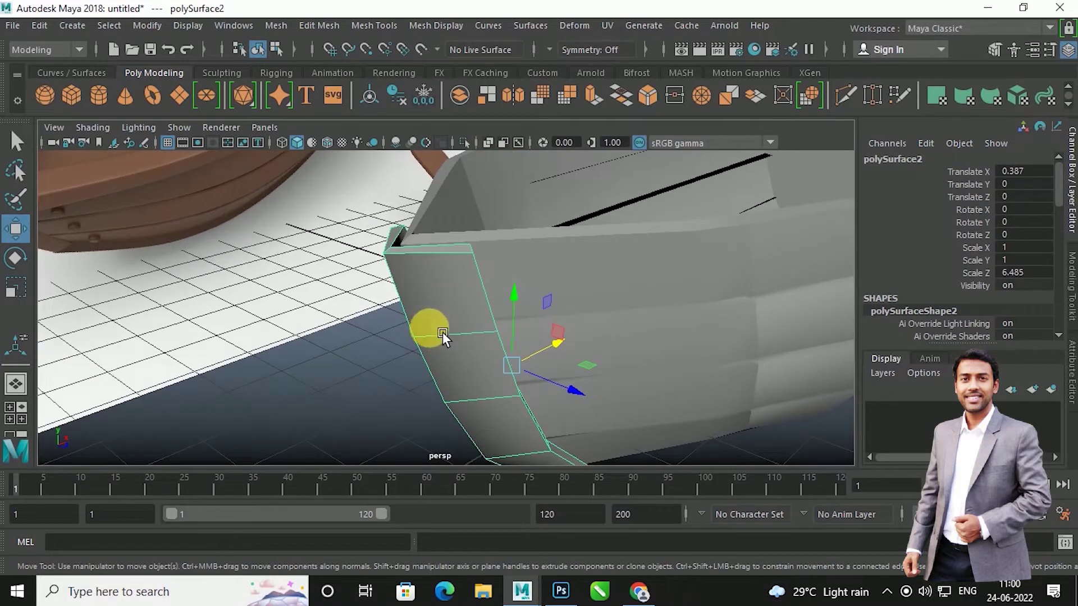
click(374, 25)
click(440, 143)
mouse_move(450, 231)
alt+mouse_down()
mouse_move(438, 283)
mouse_move(468, 283)
alt+mouse_up()
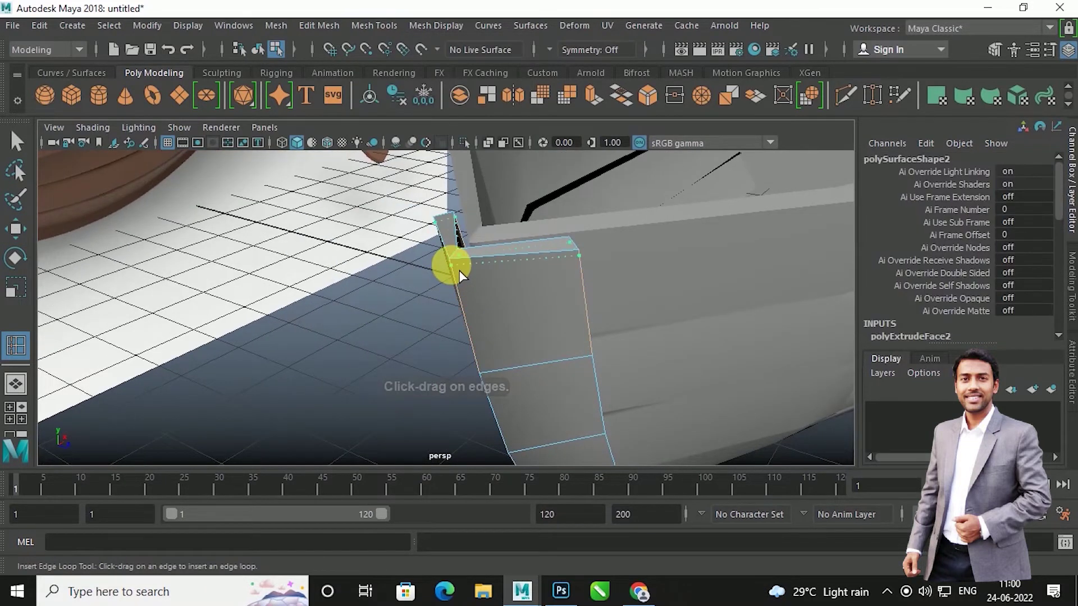
Insert supporting edge loops at the bow corner and along both strip edges.
click(459, 270)
scroll(484, 282, up, 2)
alt+drag(483, 281, 629, 373)
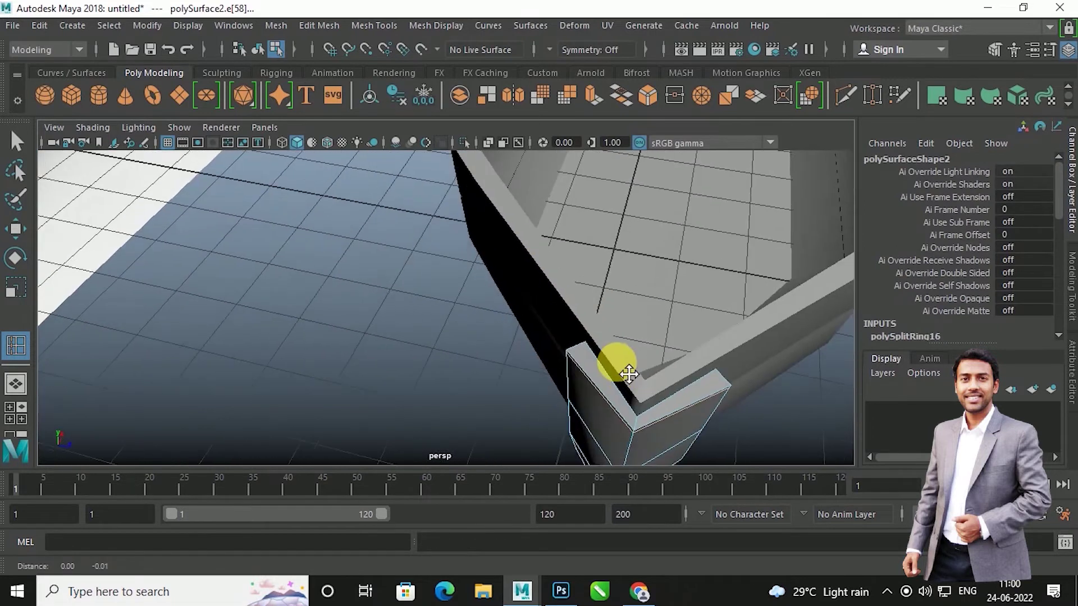
alt+middle_drag(629, 373, 620, 340)
click(615, 326)
drag(615, 323, 612, 320)
click(767, 273)
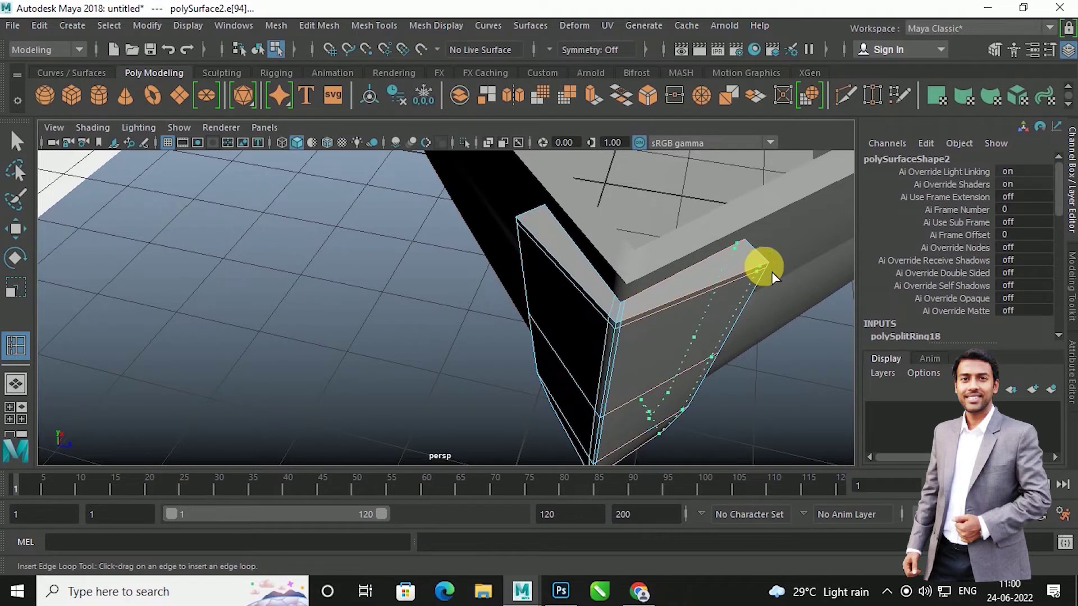
click(532, 231)
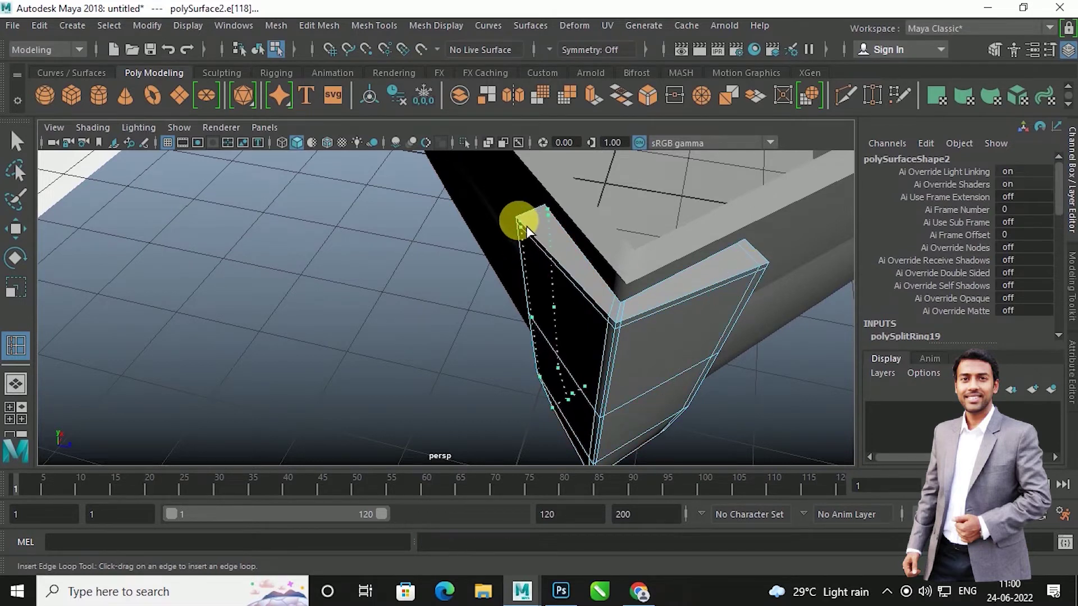
Insert further edge loops across the strip's other corner.
mouse_move(528, 227)
alt+mouse_down()
mouse_move(589, 282)
mouse_move(538, 289)
mouse_move(548, 339)
mouse_move(559, 314)
mouse_move(523, 359)
mouse_move(574, 363)
mouse_move(558, 320)
mouse_move(616, 391)
mouse_move(655, 385)
mouse_move(601, 343)
mouse_move(572, 372)
alt+mouse_up()
click(547, 371)
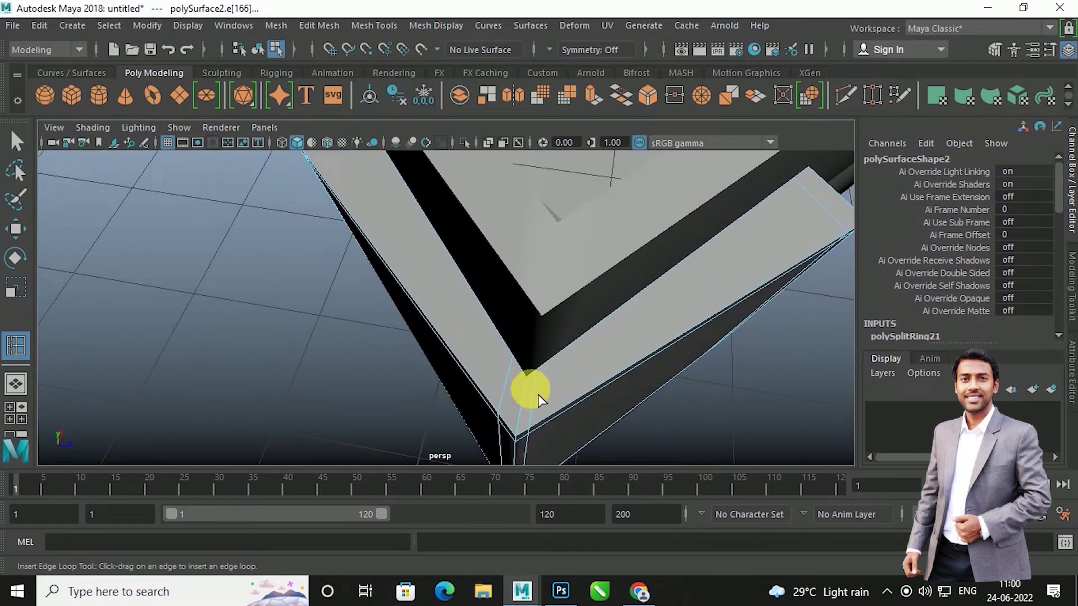
mouse_move(533, 385)
alt+mouse_down()
mouse_move(397, 361)
mouse_move(441, 381)
mouse_move(435, 339)
alt+mouse_up()
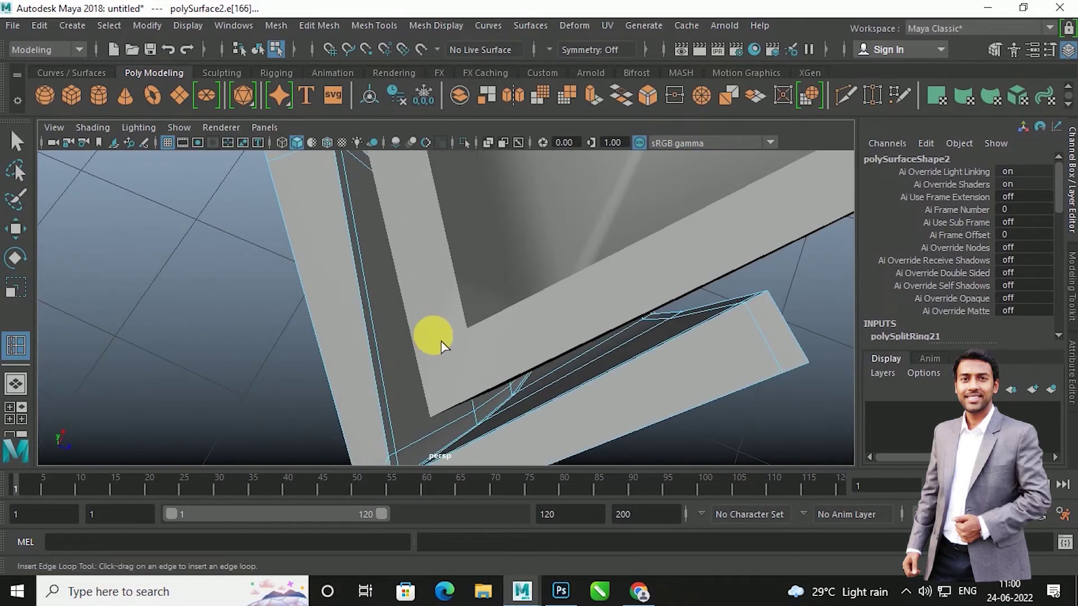
scroll(444, 348, up, 3)
scroll(470, 373, down, 5)
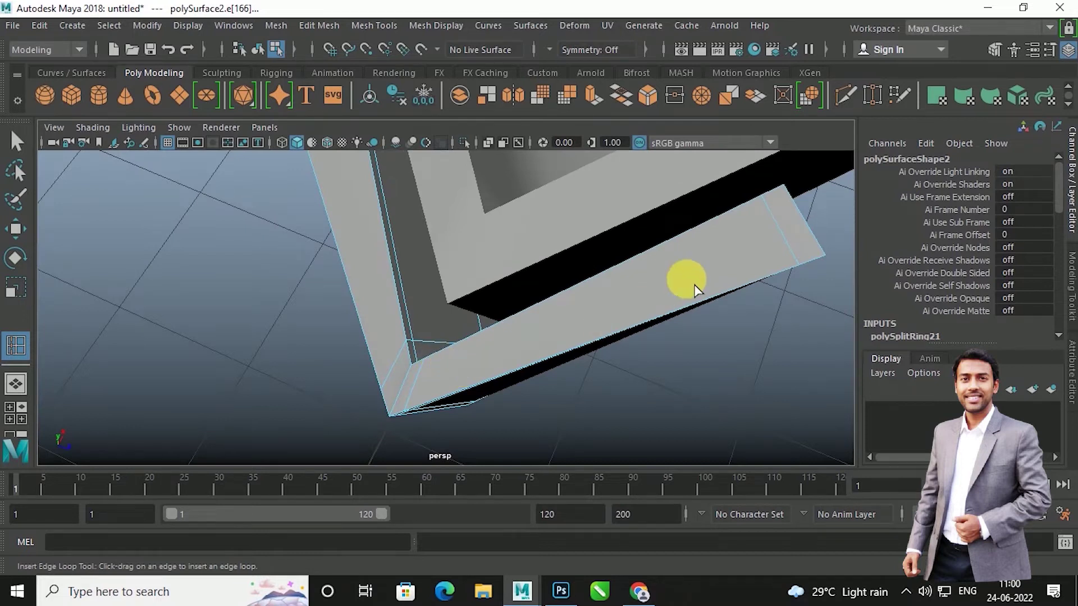
click(416, 381)
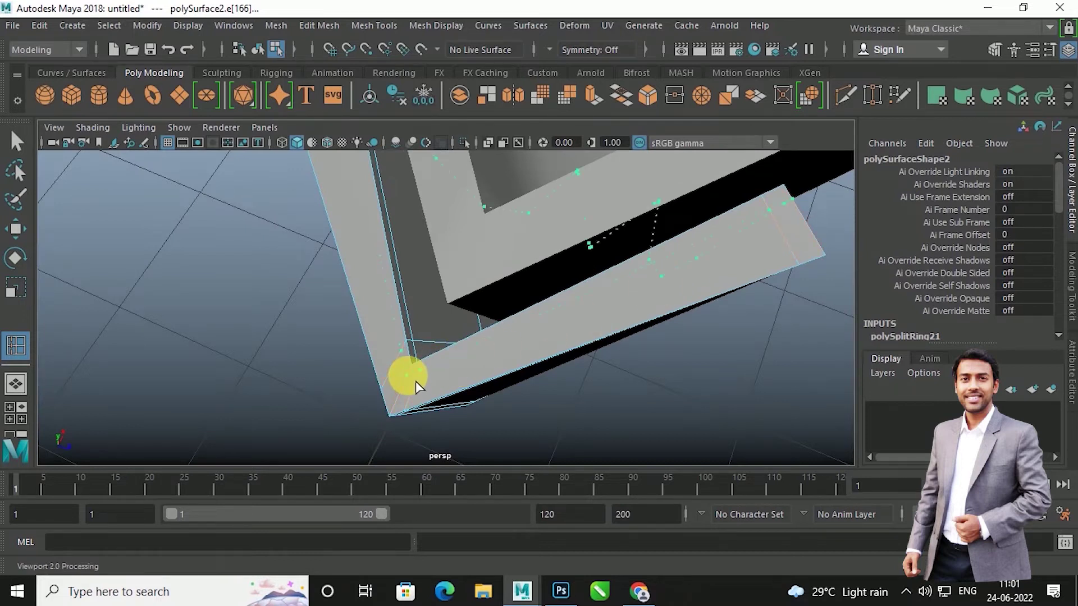
click(404, 409)
scroll(493, 355, down, 3)
Nudge the new edges, then centre the strip's pivot and shift it slightly along X.
key(w)
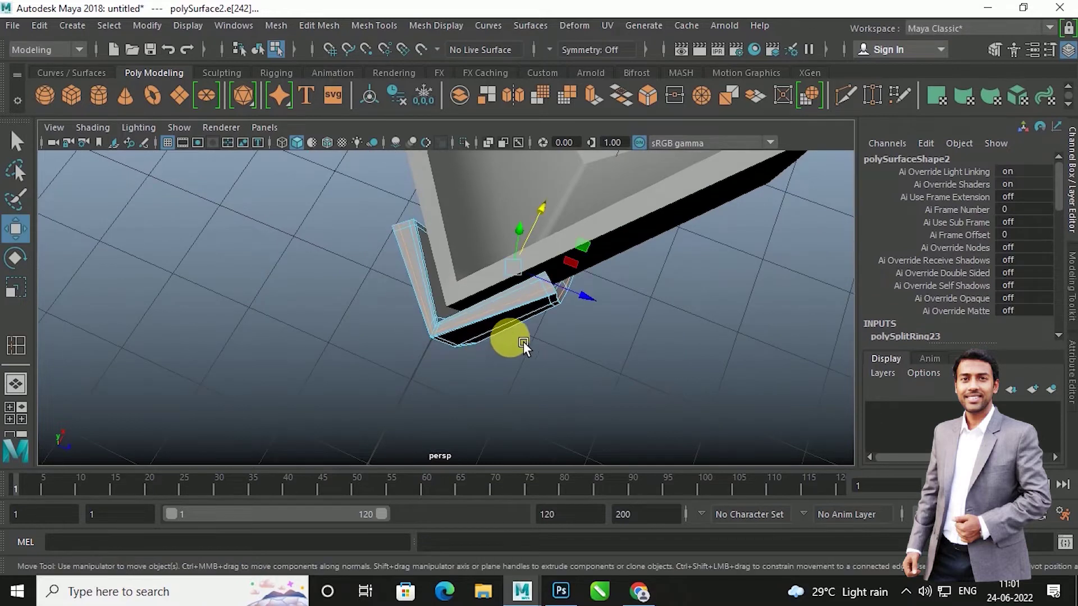
drag(513, 263, 557, 212)
right_drag(501, 155, 578, 137)
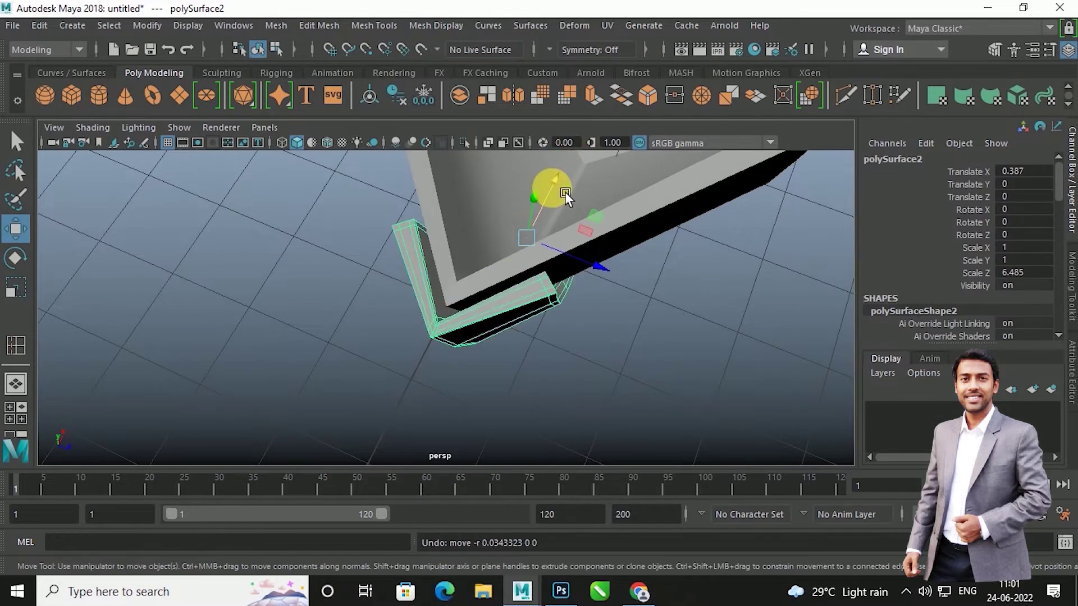
click(370, 96)
mouse_move(572, 222)
mouse_down()
mouse_move(559, 214)
mouse_move(567, 208)
mouse_up()
click(607, 328)
Orbit around the smoothed hull beside the reference to inspect the result.
mouse_move(607, 328)
alt+mouse_down()
mouse_move(562, 305)
mouse_move(540, 266)
alt+mouse_up()
mouse_move(540, 266)
alt+right_down()
mouse_move(576, 356)
mouse_move(594, 356)
mouse_move(490, 364)
alt+right_up()
click(493, 362)
click(596, 438)
mouse_move(597, 438)
alt+mouse_down()
mouse_move(546, 413)
mouse_move(480, 409)
alt+mouse_up()
click(561, 378)
alt+right_drag(562, 379, 558, 374)
mouse_move(558, 374)
alt+mouse_down()
mouse_move(579, 406)
mouse_move(574, 381)
mouse_move(730, 389)
mouse_move(633, 365)
mouse_move(609, 322)
mouse_move(592, 370)
alt+mouse_up()
click(577, 440)
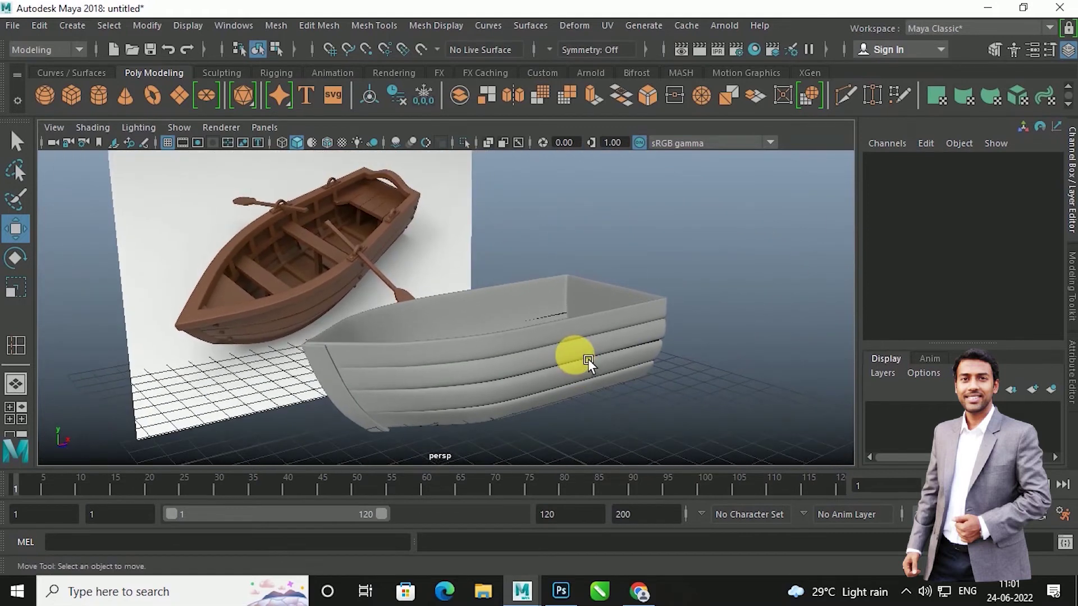
alt+drag(323, 335, 445, 368)
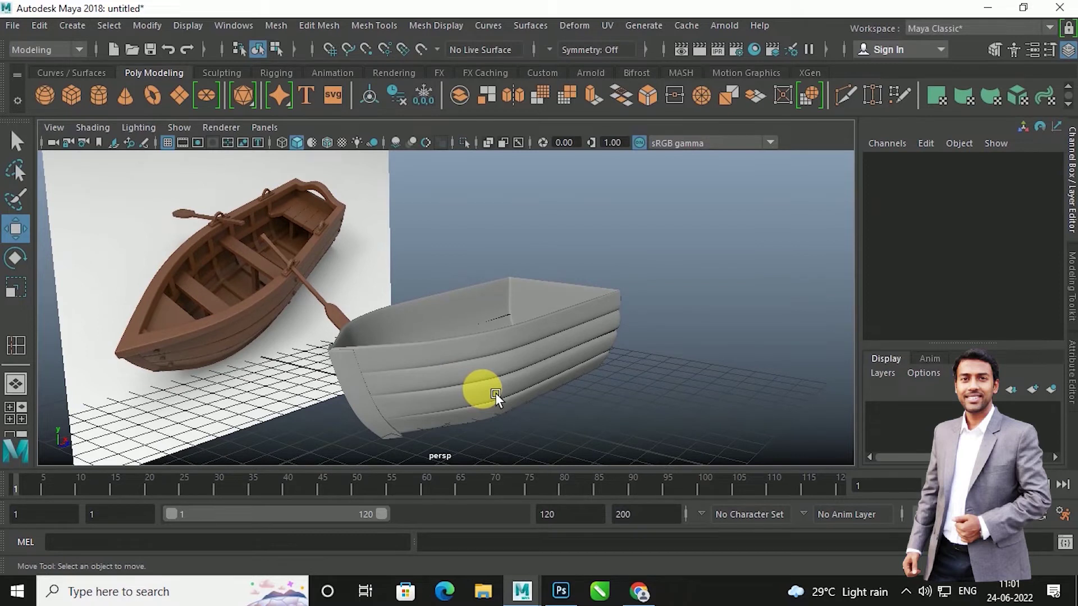
mouse_move(496, 393)
alt+mouse_down()
mouse_move(359, 382)
mouse_move(502, 391)
mouse_move(495, 319)
mouse_move(507, 280)
mouse_move(571, 318)
mouse_move(577, 356)
mouse_move(505, 359)
mouse_move(468, 404)
alt+mouse_up()
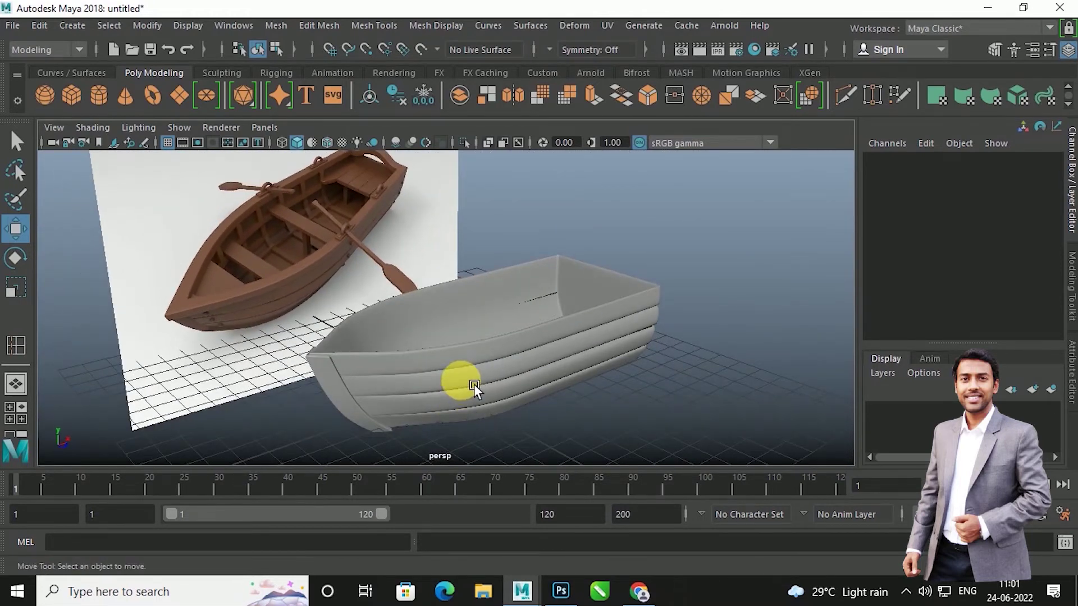
scroll(471, 379, up, 3)
scroll(483, 383, up, 1)
mouse_move(483, 383)
alt+mouse_down()
mouse_move(478, 401)
mouse_move(516, 402)
alt+mouse_up()
click(492, 392)
Zoom in on the hull and switch it to low-poly display with 1.
scroll(515, 401, up, 2)
scroll(528, 360, up, 1)
scroll(531, 376, up, 1)
scroll(566, 341, up, 1)
alt+drag(548, 366, 538, 365)
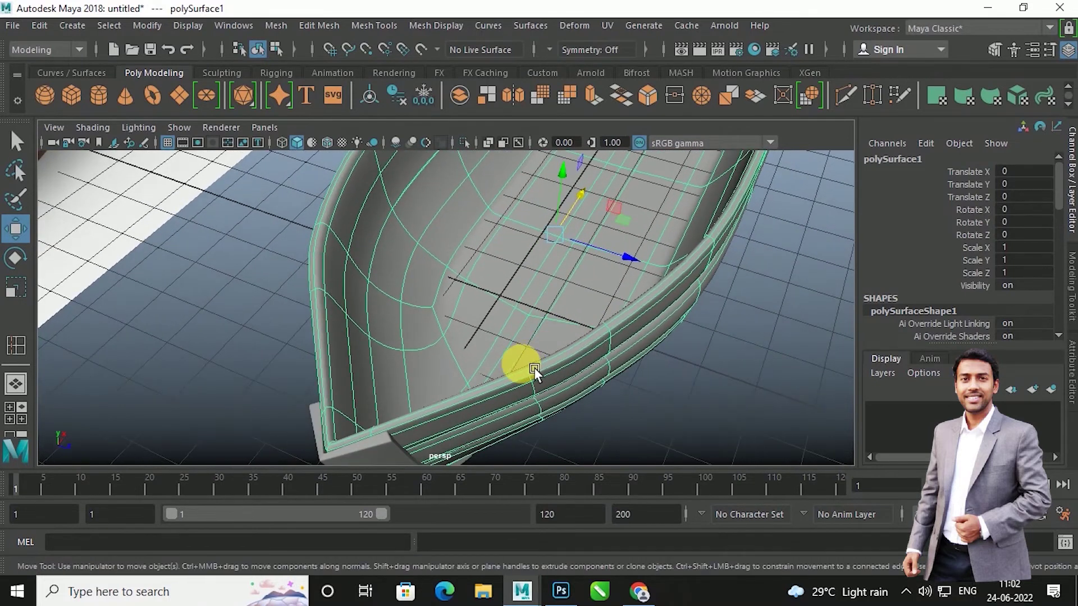
key(1)
mouse_move(534, 368)
alt+mouse_down()
mouse_move(544, 378)
mouse_move(455, 368)
mouse_move(523, 349)
alt+mouse_up()
scroll(523, 349, up, 2)
scroll(531, 350, up, 2)
scroll(525, 358, up, 2)
scroll(541, 363, up, 1)
Select the rim face loop polySurface1.f[112:123] in Face mode.
right_drag(542, 359, 532, 296)
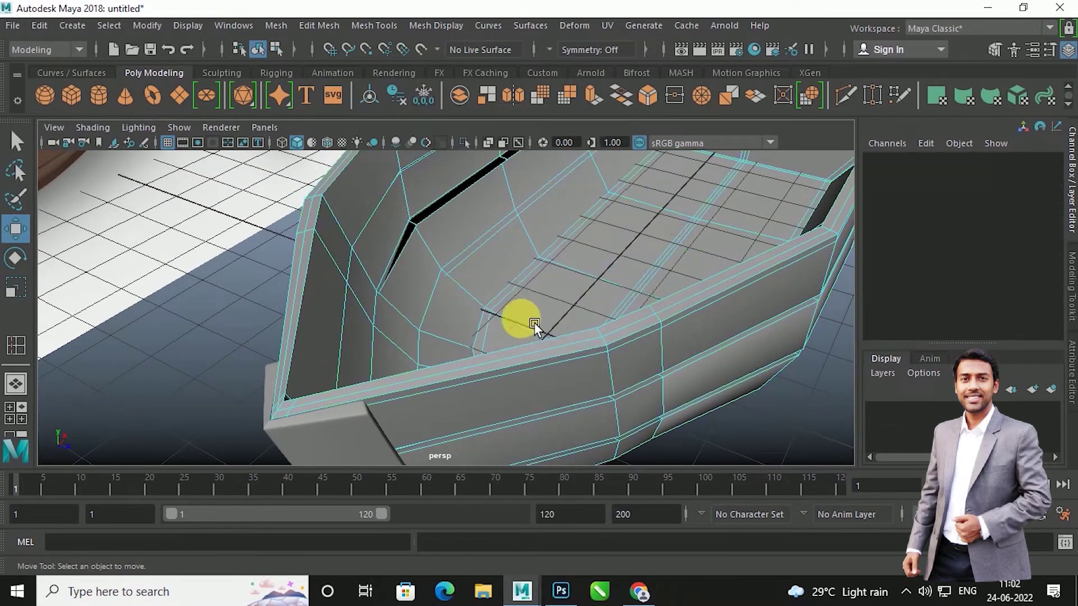
click(534, 357)
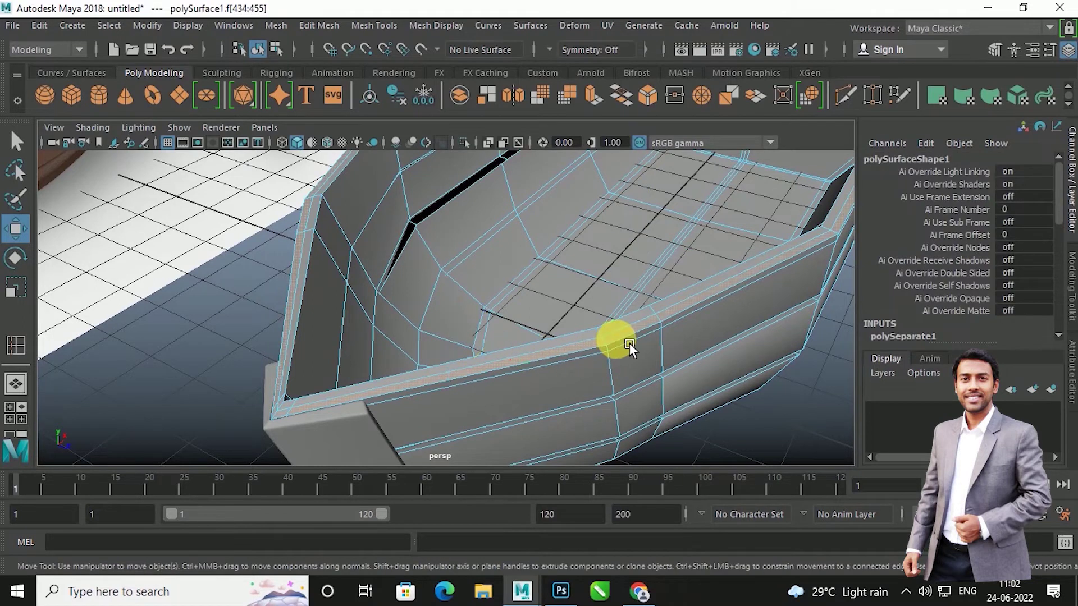
shift+double_click(549, 347)
shift+double_click(620, 346)
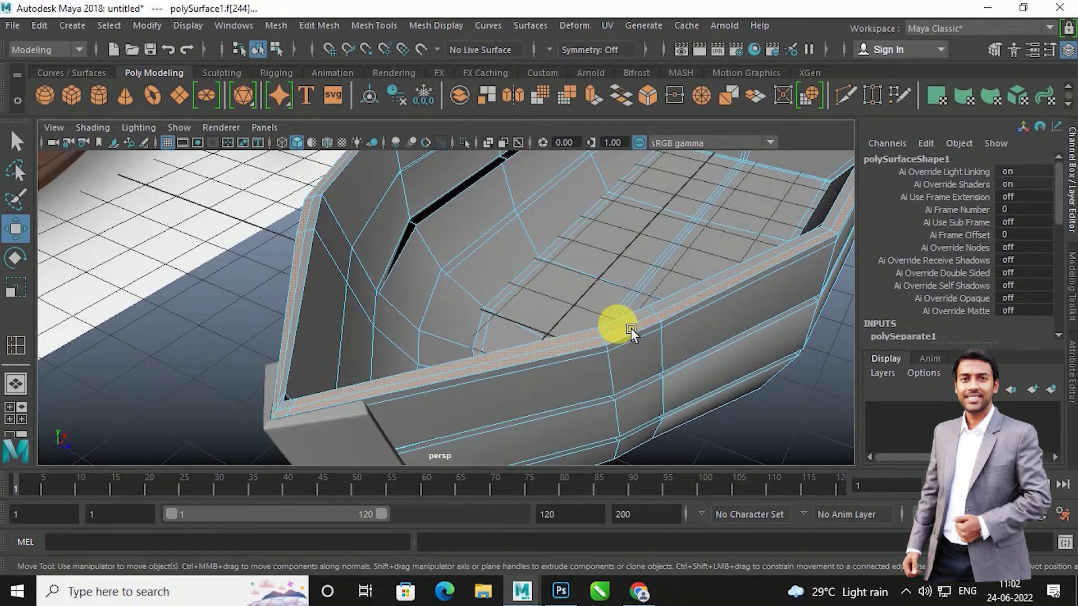
mouse_move(631, 328)
alt+mouse_down()
mouse_move(459, 317)
mouse_move(375, 293)
mouse_move(503, 337)
mouse_move(623, 339)
mouse_move(429, 329)
mouse_move(506, 339)
mouse_move(473, 378)
mouse_move(507, 365)
alt+mouse_up()
alt+drag(607, 312, 523, 302)
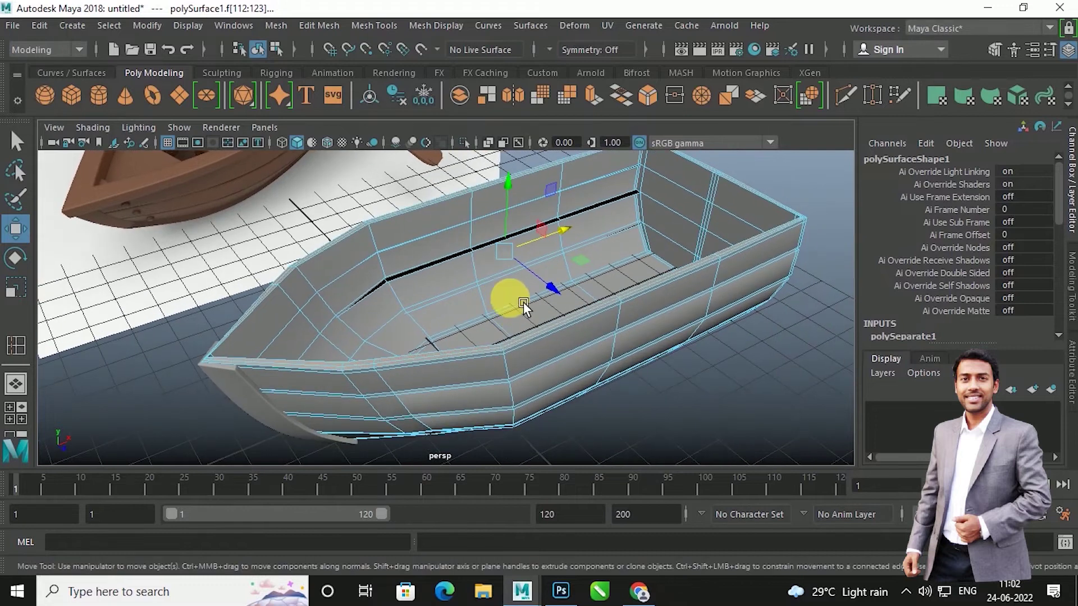
mouse_move(520, 258)
shift+right_down()
mouse_move(506, 252)
mouse_move(498, 502)
shift+right_up()
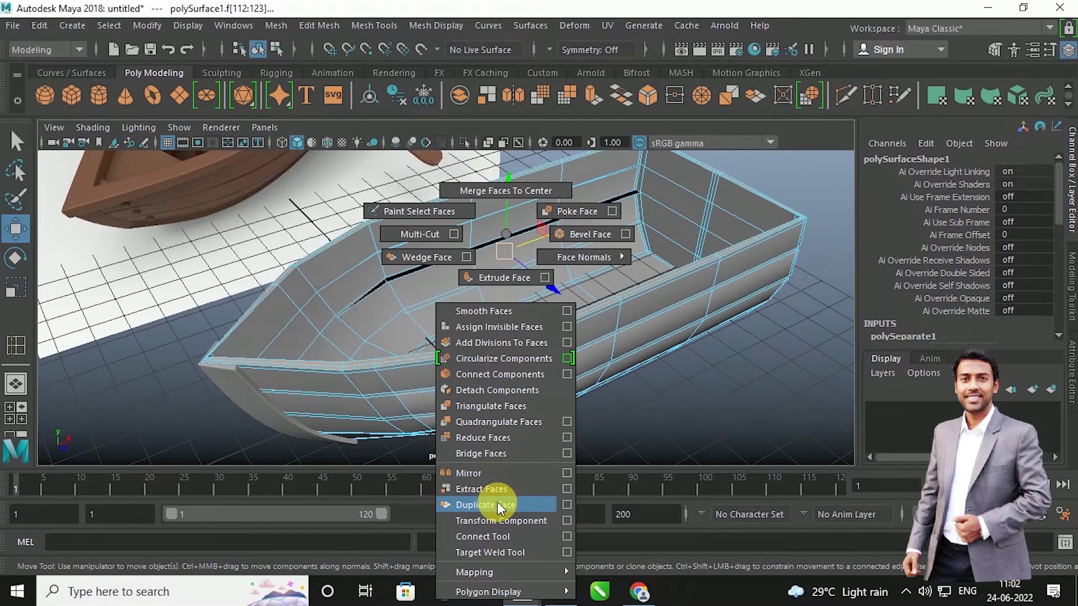
Duplicate the selected rim faces into a new object with Duplicate Face.
shift+right_drag(496, 501, 496, 502)
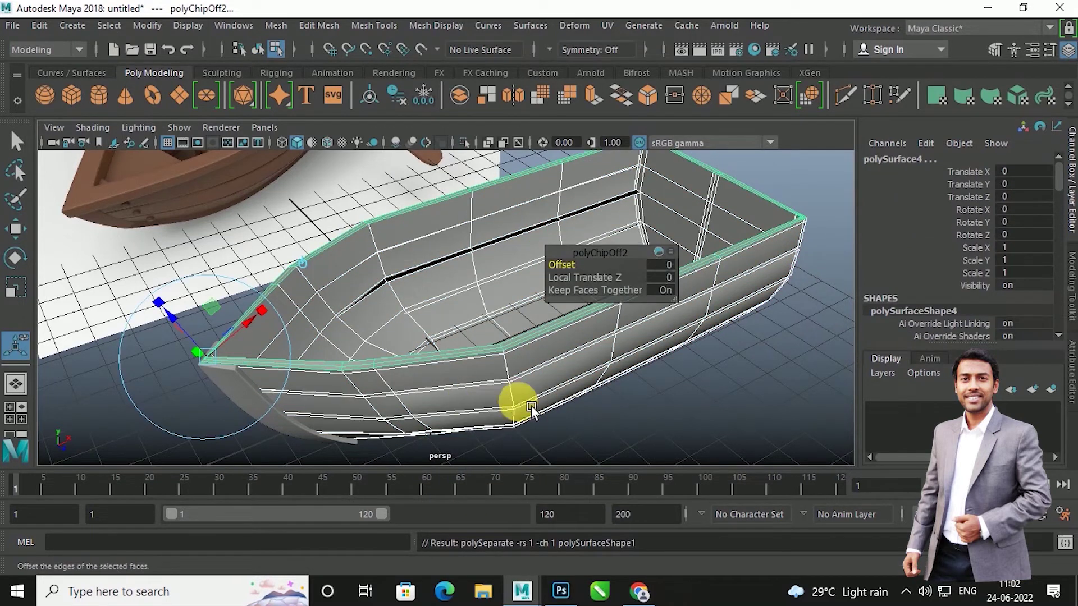
key(w)
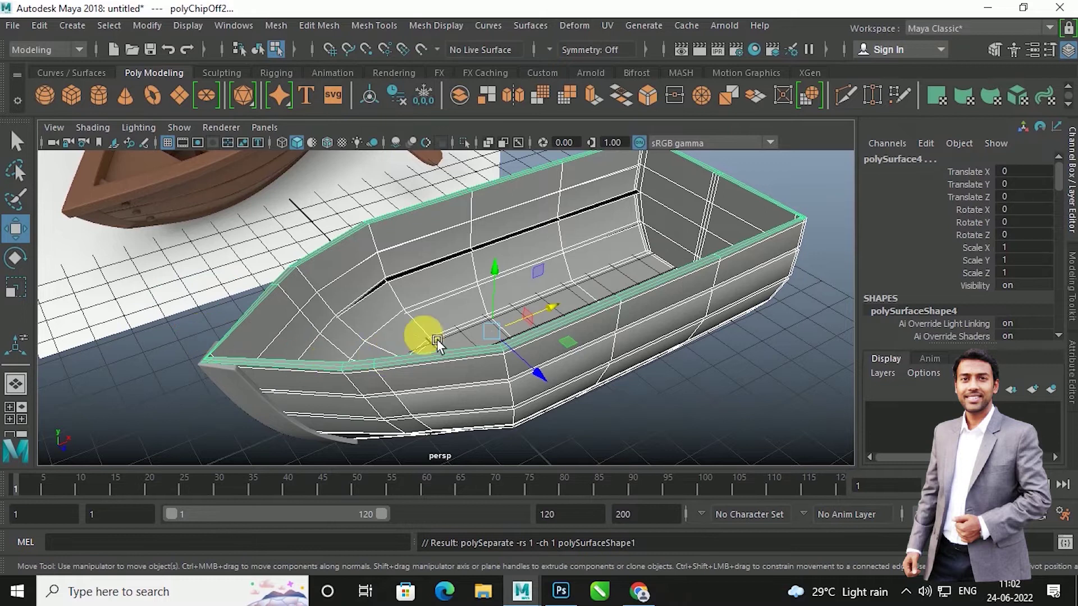
click(635, 410)
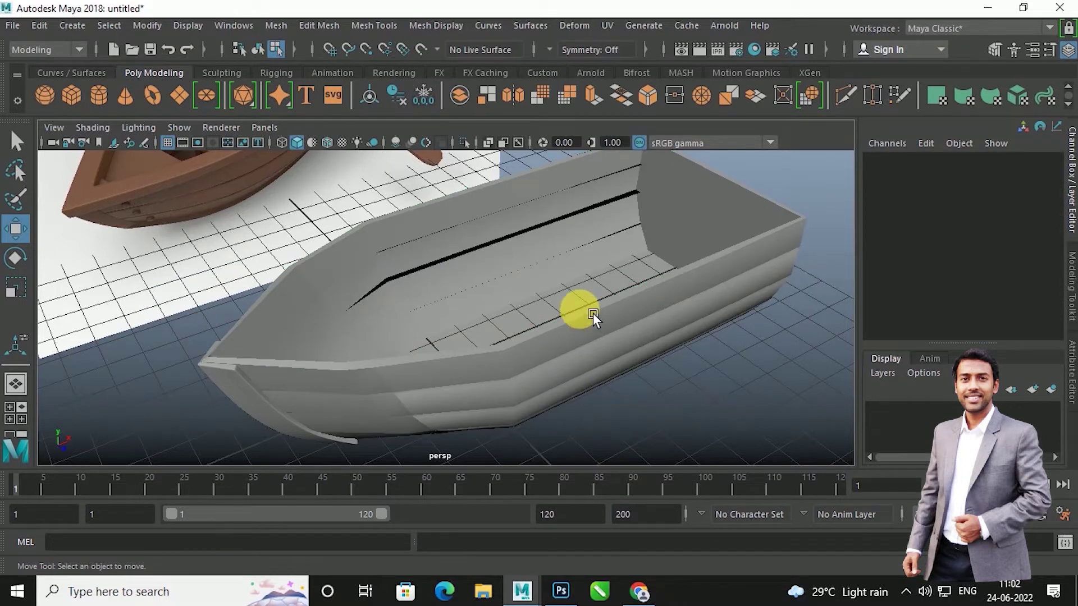
click(611, 348)
Select the new polySurface4 rim strip as a whole object.
click(617, 362)
right_drag(622, 363, 703, 365)
click(703, 364)
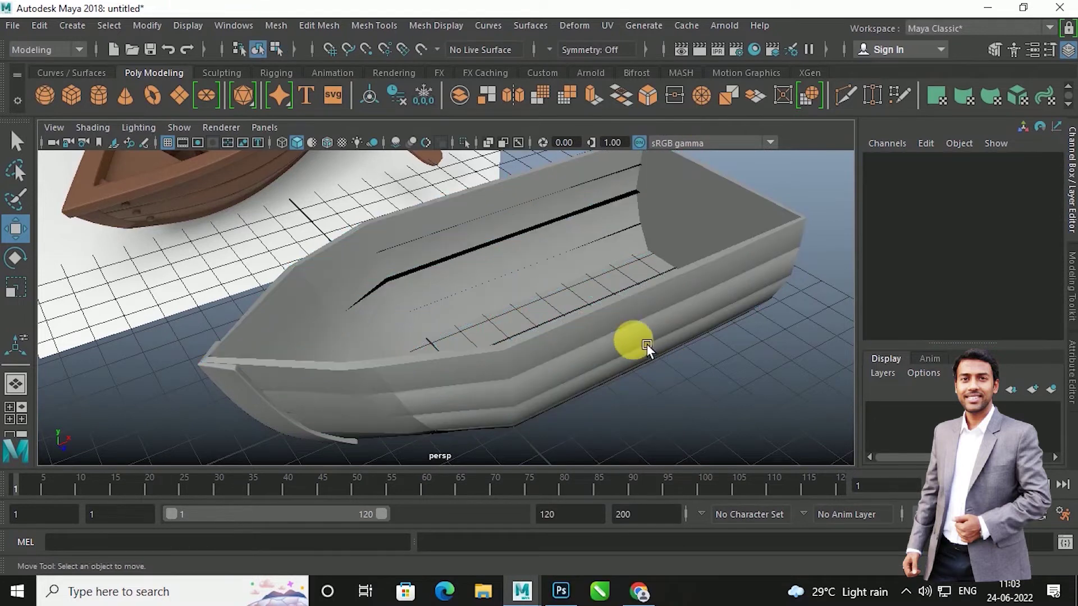
drag(599, 287, 624, 324)
drag(825, 283, 824, 297)
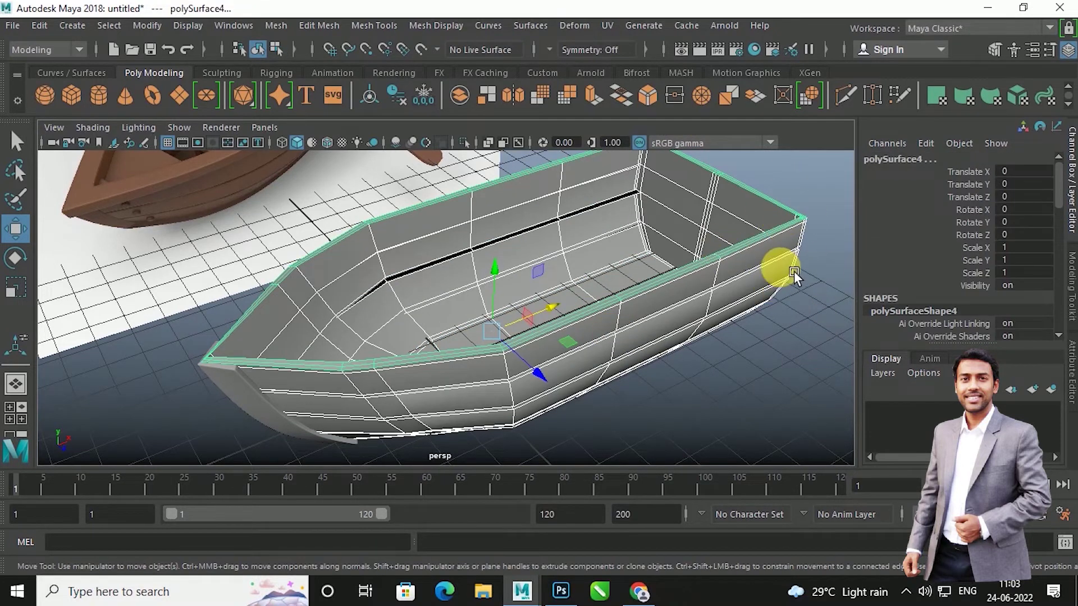
click(793, 272)
mouse_move(488, 281)
alt+mouse_down()
mouse_move(545, 298)
mouse_move(493, 289)
mouse_move(523, 311)
alt+mouse_up()
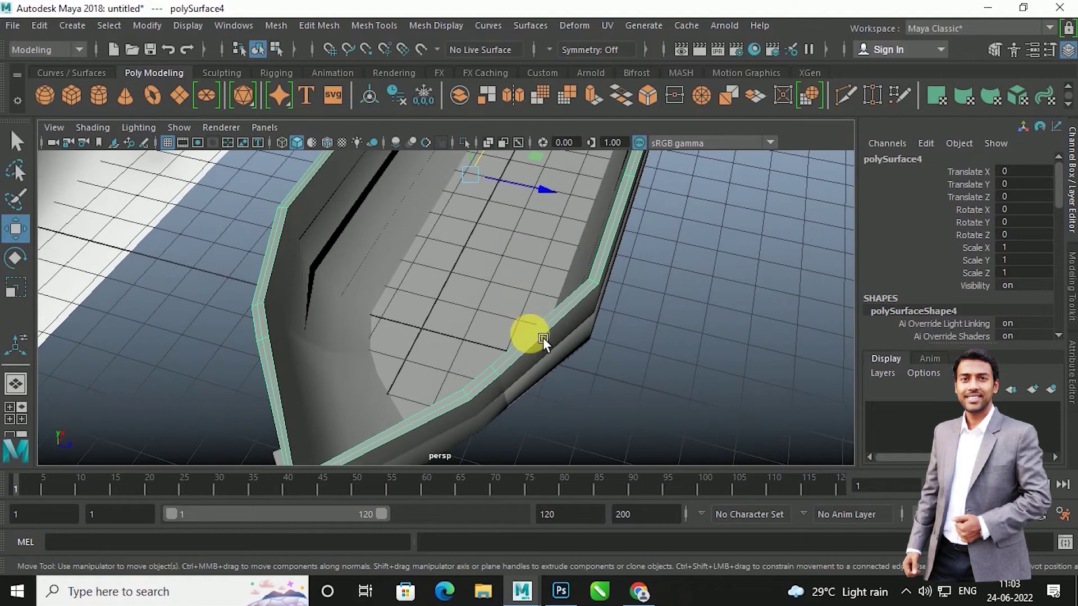
Switch the hull to Edge mode and select the edge loop around the top rim.
right_click(530, 330)
click(532, 112)
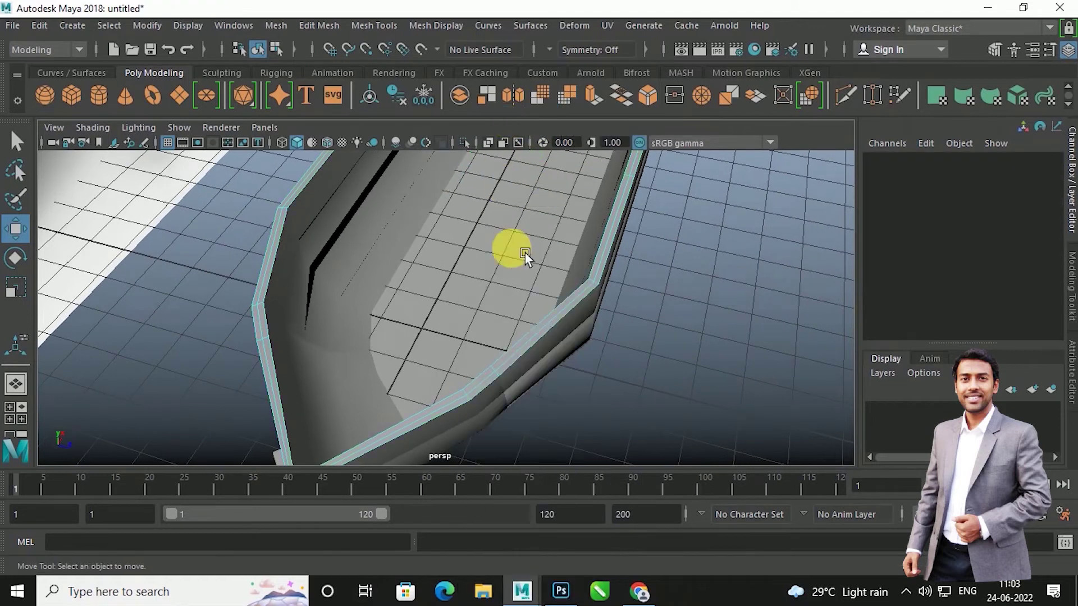
double_click(534, 341)
mouse_move(533, 342)
alt+mouse_down()
mouse_move(321, 307)
mouse_move(427, 367)
mouse_move(350, 266)
alt+mouse_up()
mouse_move(421, 277)
alt+mouse_down()
mouse_move(430, 304)
mouse_move(401, 329)
mouse_move(326, 352)
alt+mouse_up()
Scale the selected rim edge loop slightly to adjust the rim's width.
key(r)
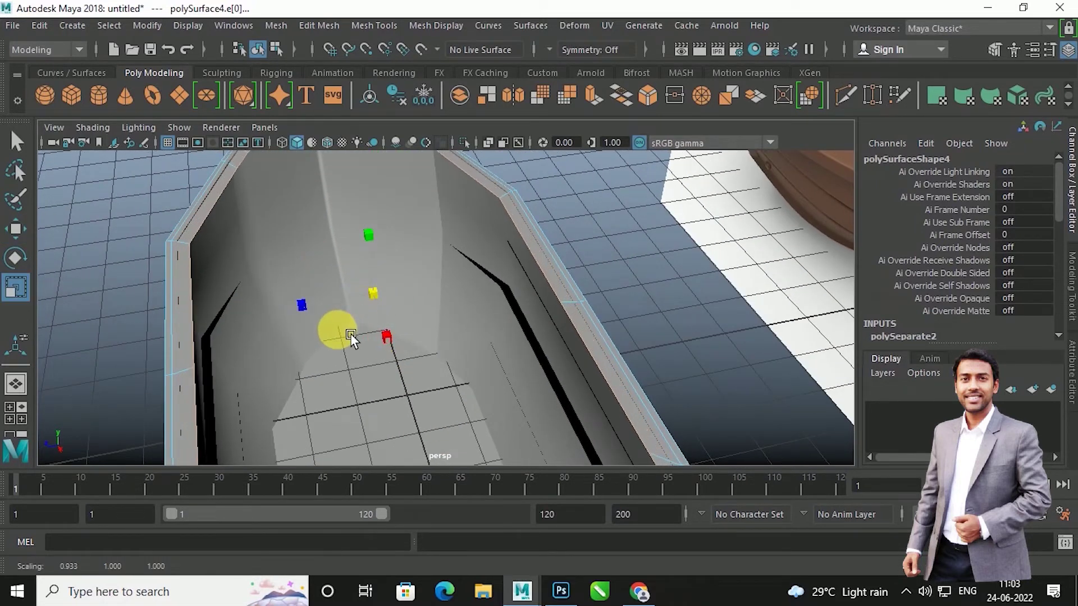
scroll(354, 314, down, 5)
mouse_move(353, 318)
alt+mouse_down()
mouse_move(401, 335)
mouse_move(535, 305)
mouse_move(518, 318)
mouse_move(521, 305)
alt+mouse_up()
scroll(521, 305, down, 2)
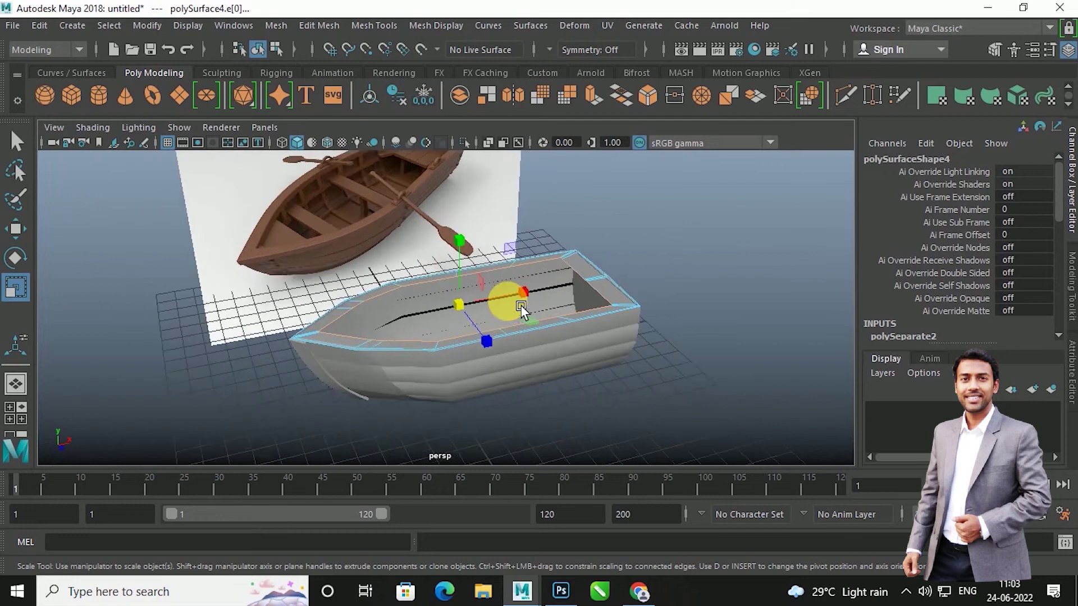
alt+drag(520, 304, 509, 339)
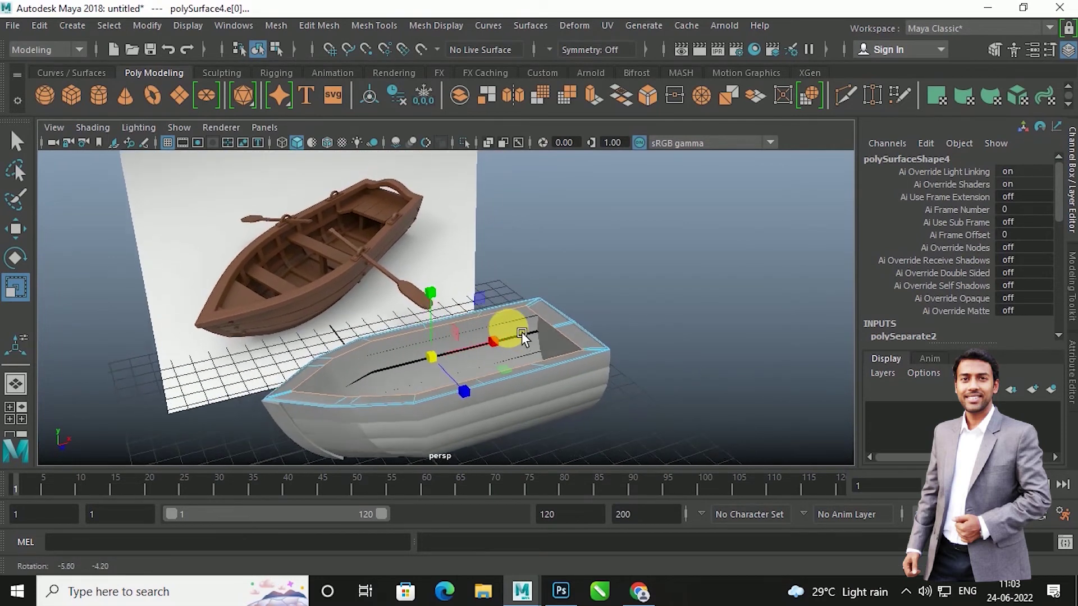
scroll(525, 331, up, 2)
mouse_move(531, 346)
alt+mouse_down()
mouse_move(529, 324)
mouse_move(554, 330)
mouse_move(464, 341)
alt+mouse_up()
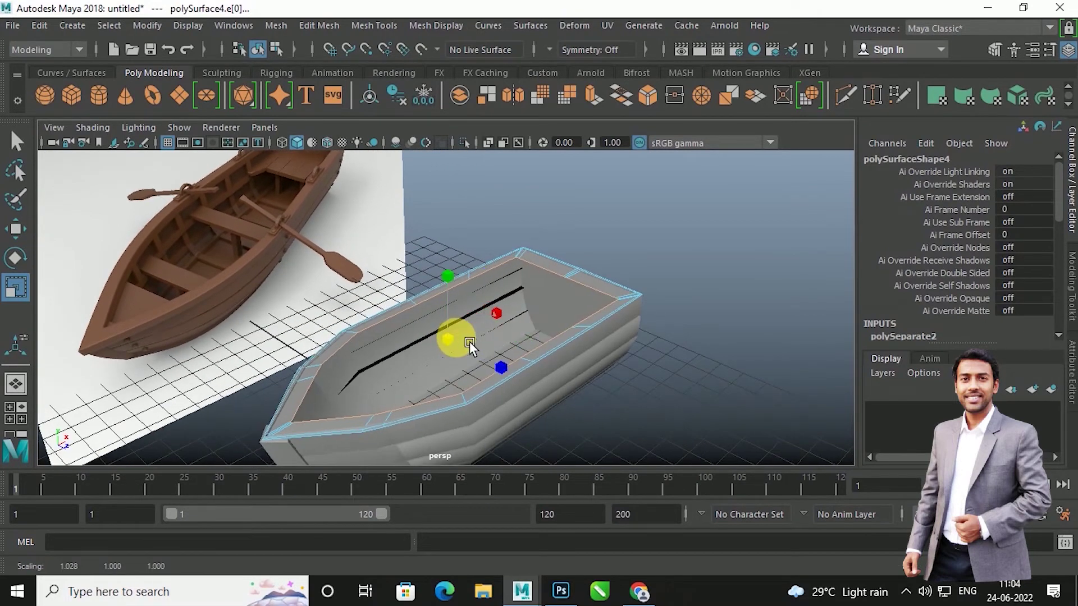
click(491, 358)
mouse_move(491, 357)
alt+mouse_down()
mouse_move(370, 360)
mouse_move(494, 357)
mouse_move(563, 337)
alt+mouse_up()
Select the rim faces and extrude them upward to Local Translate Z 0.363.
right_click(555, 279)
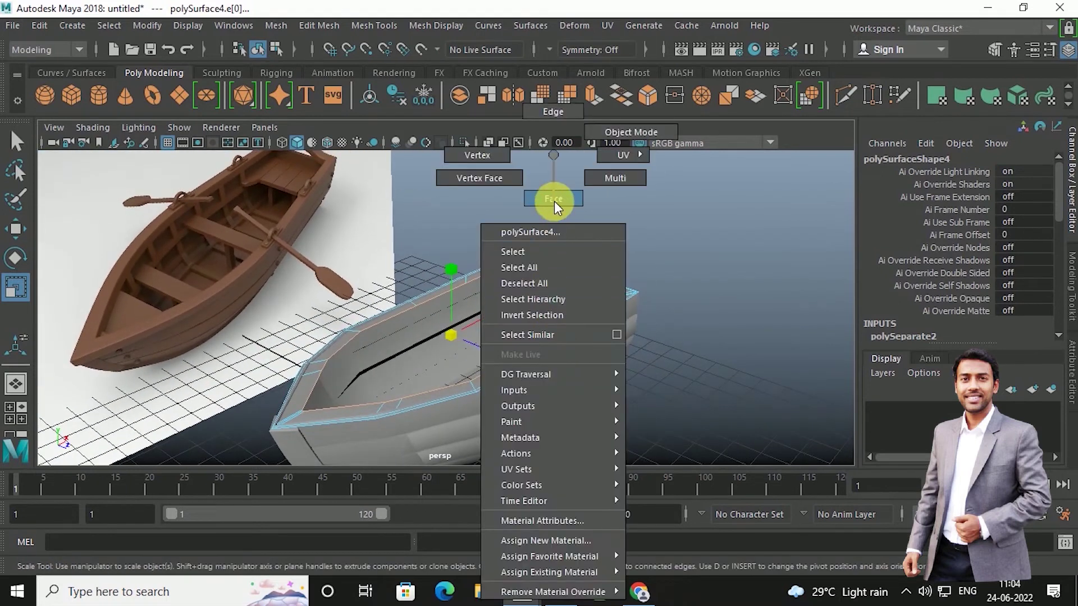
click(554, 200)
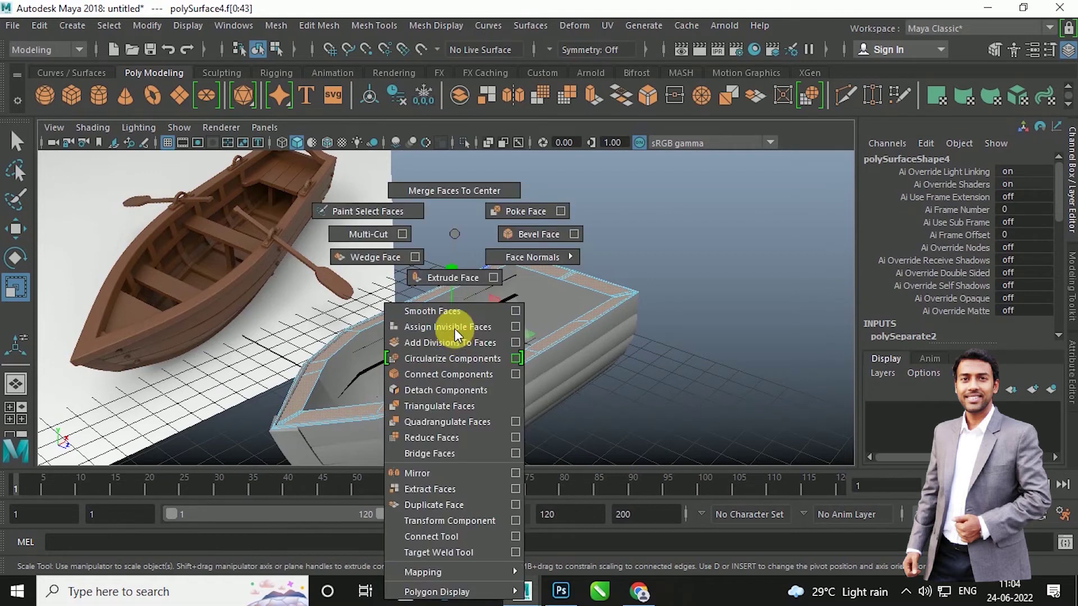
shift+right_drag(454, 335, 458, 279)
mouse_move(293, 380)
mouse_down()
mouse_move(296, 368)
mouse_move(307, 398)
mouse_move(332, 387)
mouse_move(381, 398)
mouse_move(396, 312)
mouse_up()
Box-select the gunwale's bow-tip vertices and move them forward with the Move tool.
key(w)
mouse_move(338, 155)
right_down()
mouse_move(410, 170)
mouse_move(421, 136)
right_up()
mouse_move(421, 144)
alt+mouse_down()
mouse_move(388, 327)
mouse_move(449, 293)
mouse_move(385, 308)
alt+mouse_up()
right_drag(337, 191, 284, 163)
alt+drag(283, 163, 224, 289)
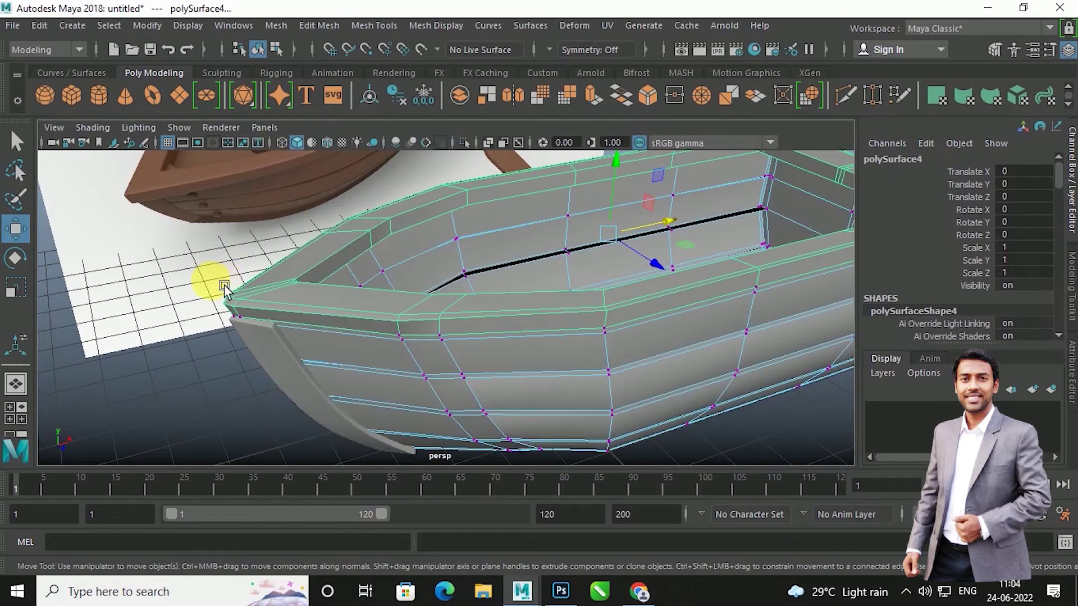
right_drag(308, 191, 272, 195)
click(212, 233)
mouse_move(246, 251)
mouse_down()
mouse_move(261, 335)
mouse_move(308, 364)
mouse_up()
drag(332, 286, 350, 316)
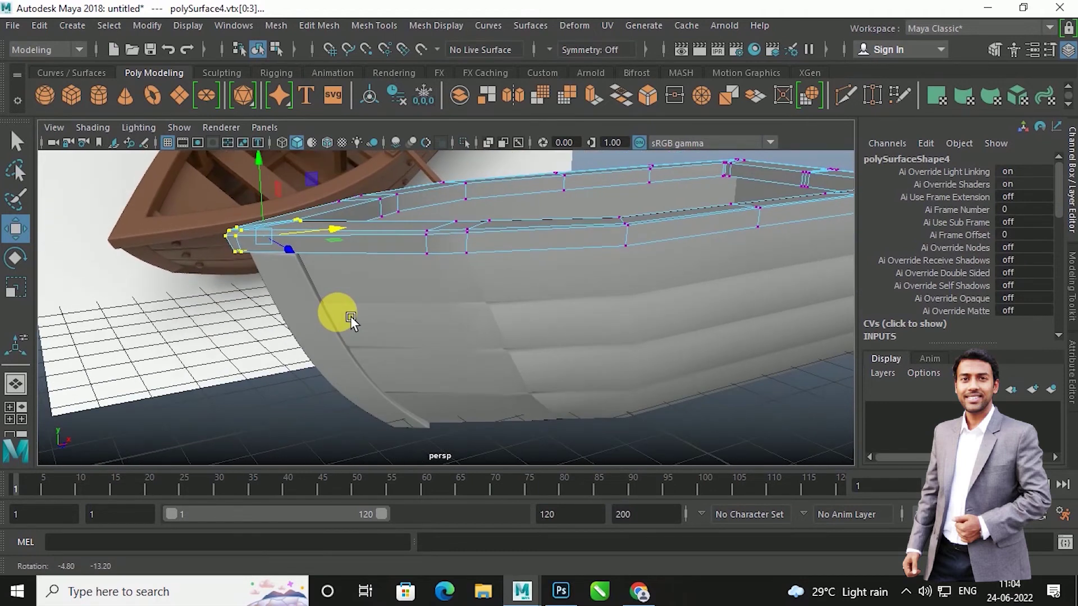
Orbit around to the stern end and switch the hull to edge selection.
scroll(350, 316, down, 3)
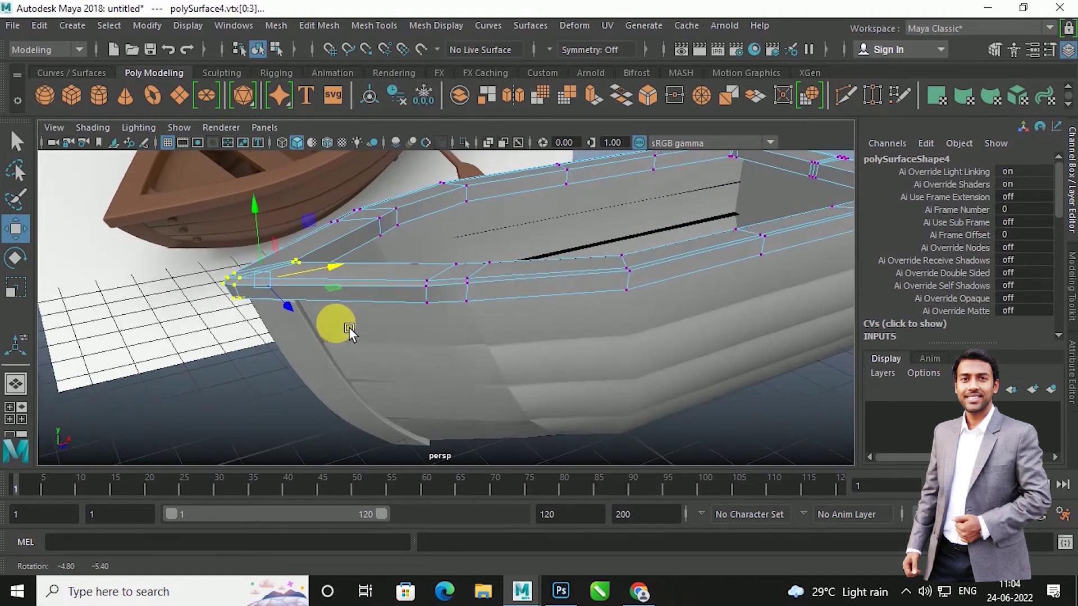
scroll(350, 328, down, 5)
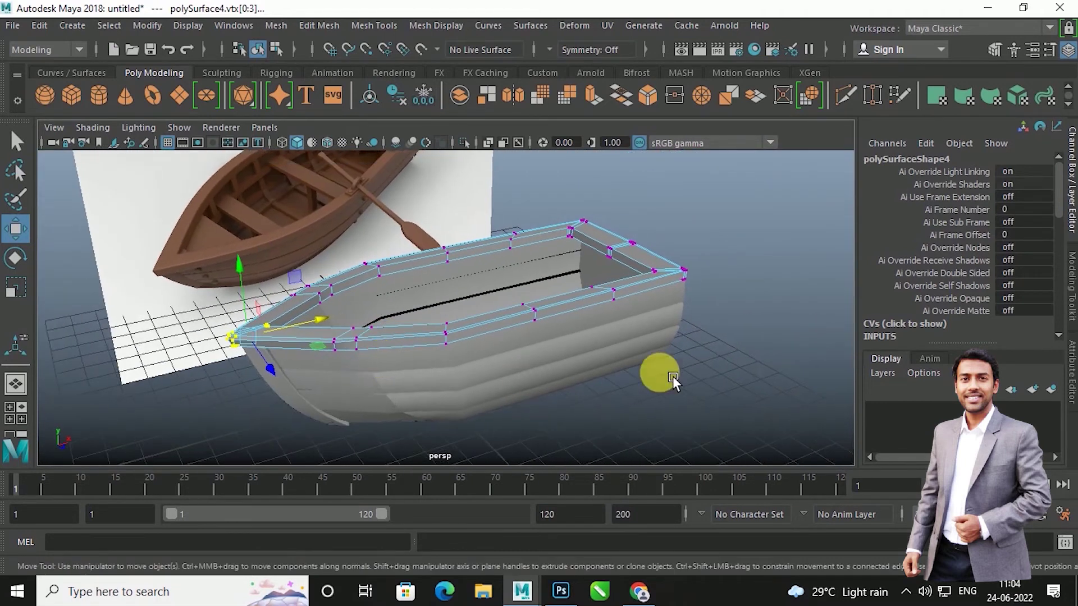
mouse_move(673, 377)
alt+mouse_down()
mouse_move(476, 363)
mouse_move(476, 337)
mouse_move(663, 273)
mouse_move(576, 229)
alt+mouse_up()
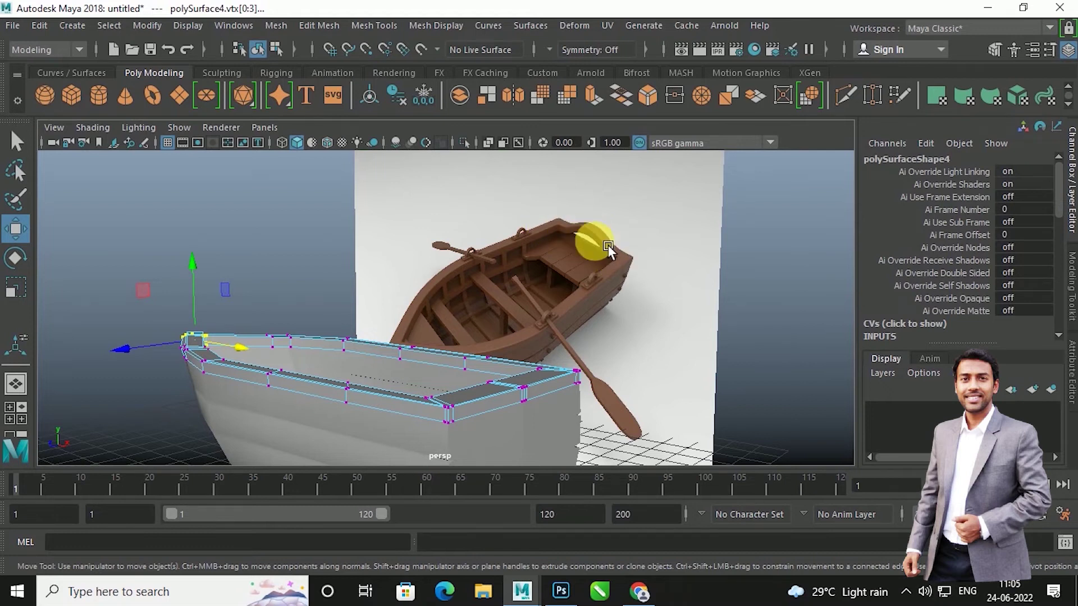
mouse_move(534, 380)
alt+mouse_down()
mouse_move(349, 409)
mouse_move(357, 344)
mouse_move(379, 374)
alt+mouse_up()
scroll(357, 351, up, 3)
right_drag(314, 211, 309, 147)
Scale the stern rim edge e[20] sideways along X to widen it.
click(303, 340)
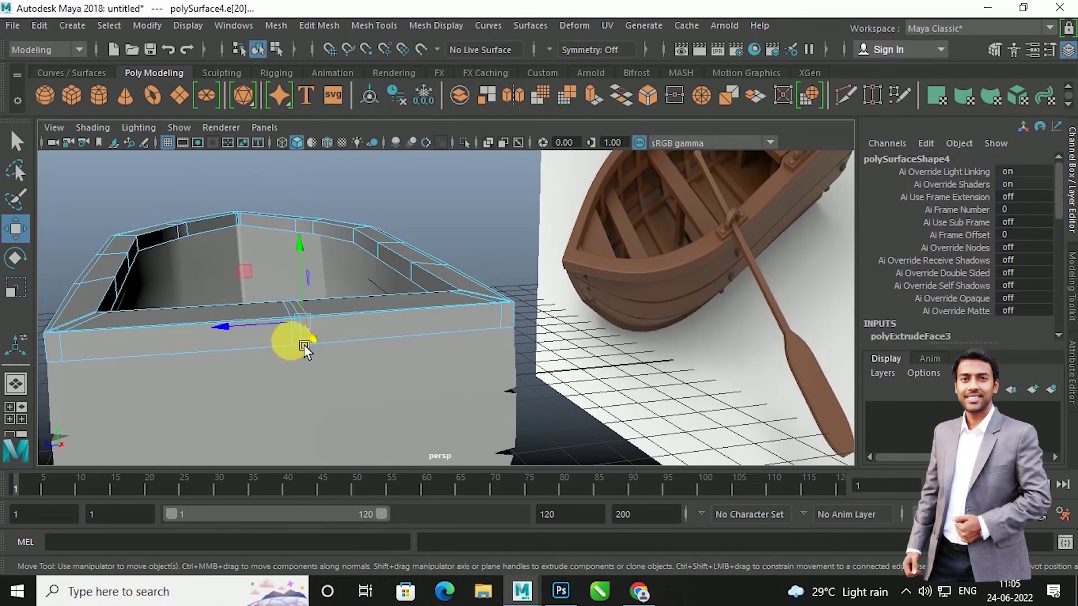
key(r)
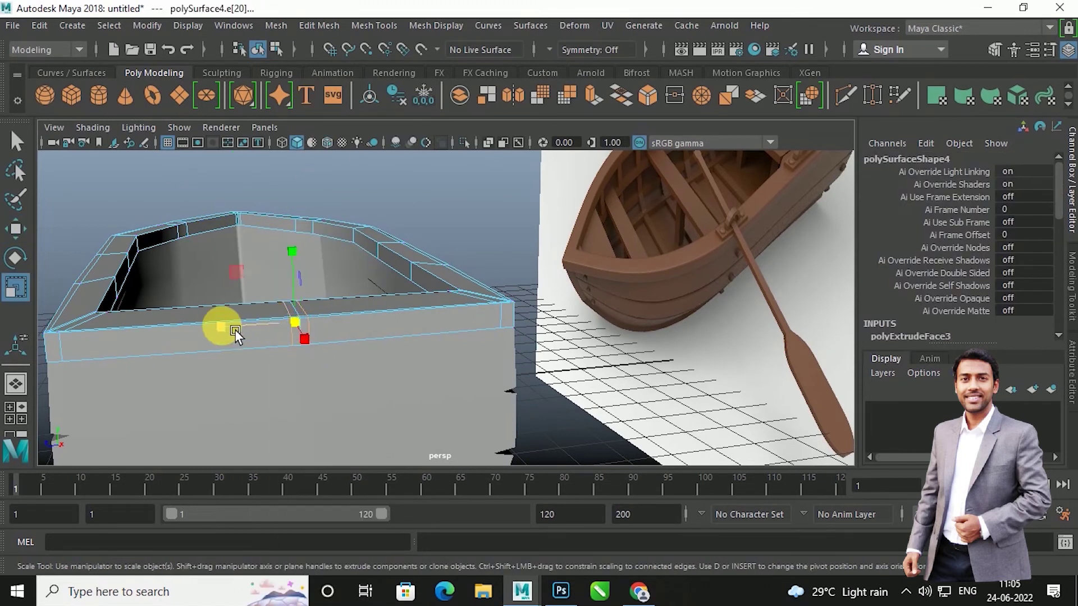
drag(237, 330, 146, 348)
right_click(286, 159)
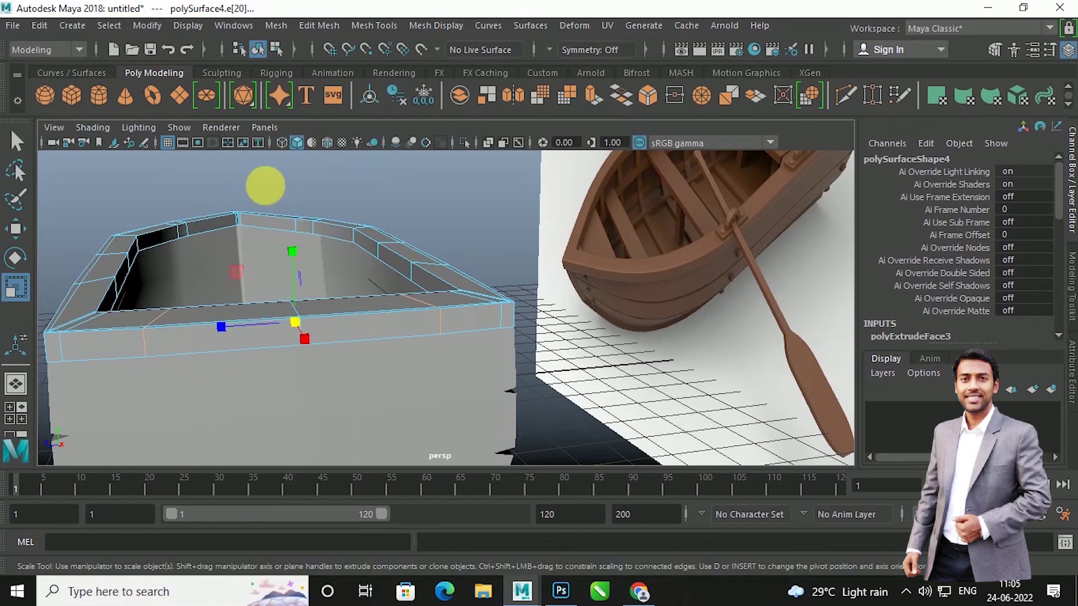
key(F8)
Select the neighbouring rim edge e[18] and move it upward.
right_click(318, 316)
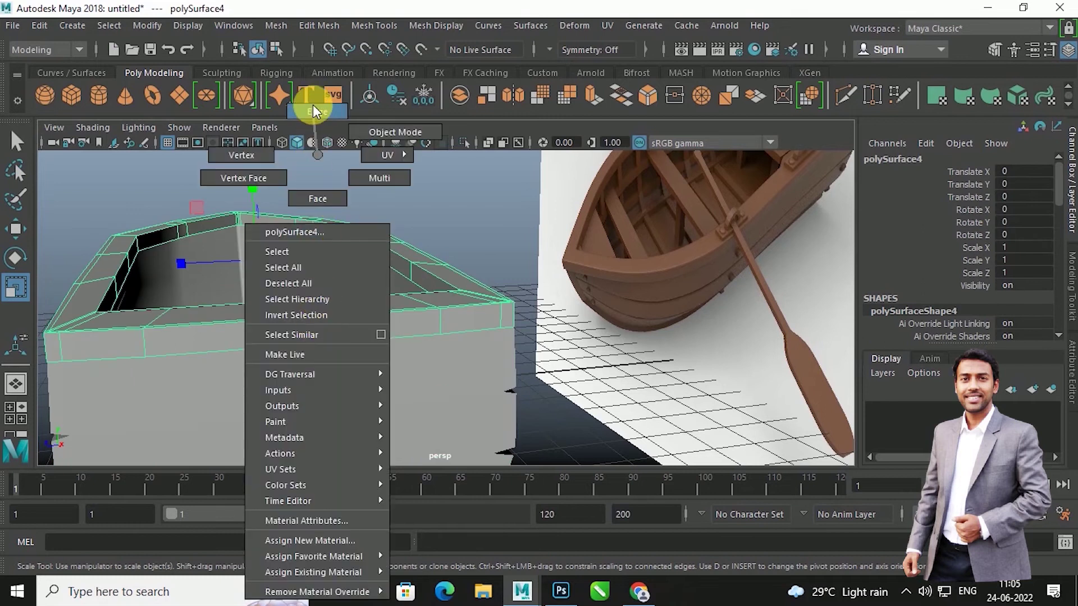
click(312, 110)
click(301, 330)
alt+drag(301, 330, 462, 335)
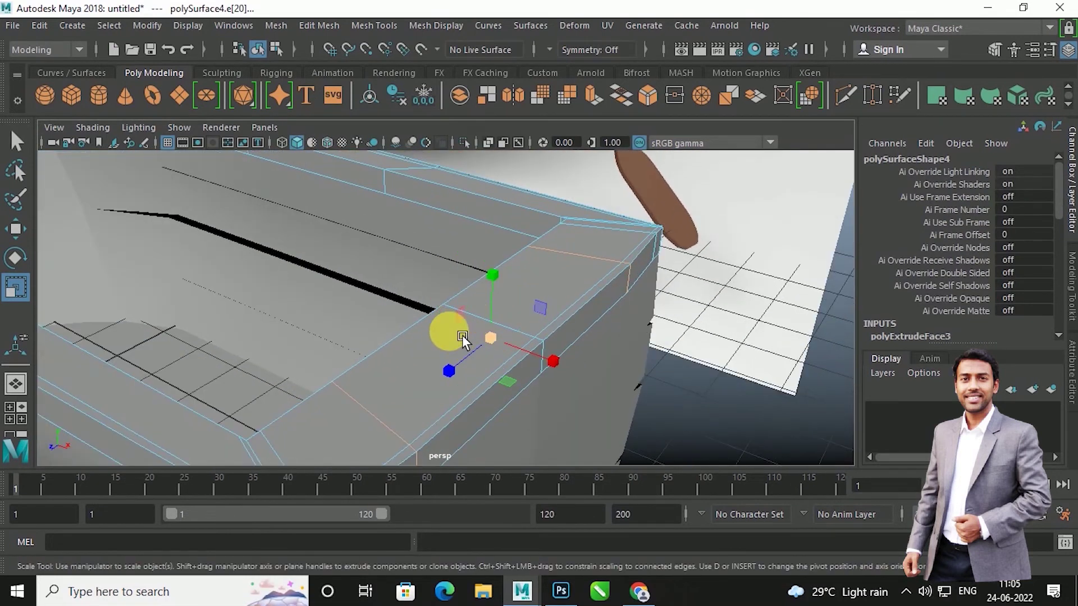
click(534, 336)
alt+drag(534, 335, 487, 375)
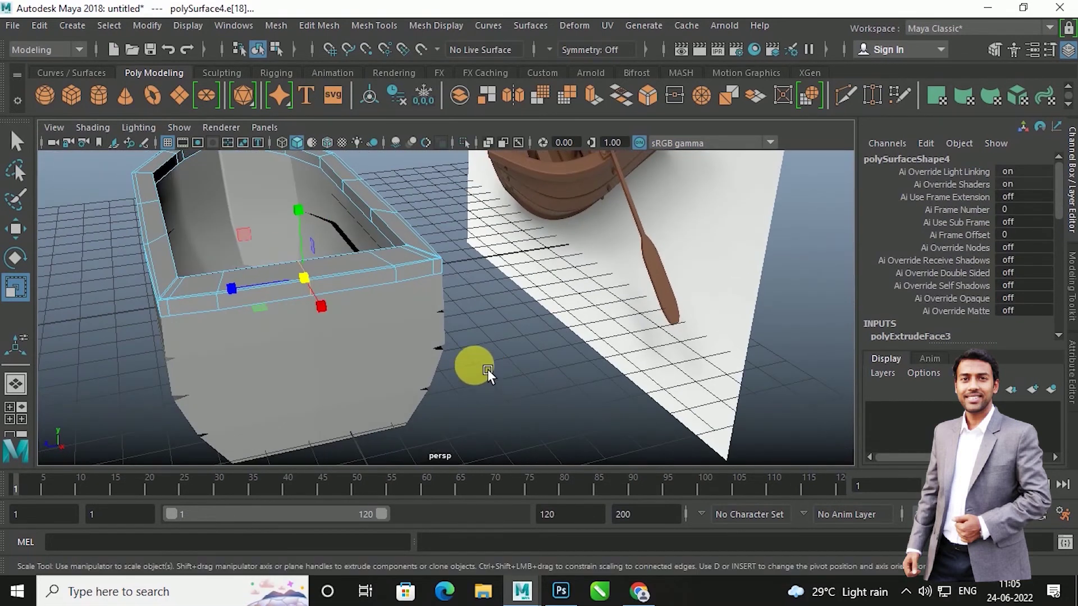
key(w)
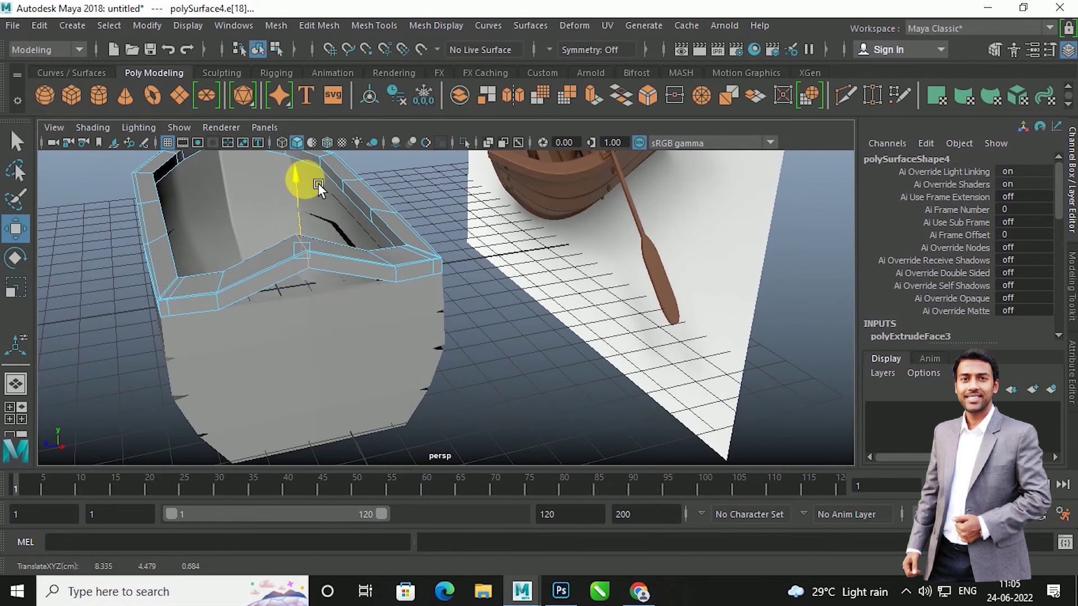
Preview the hull smoothed with 3, then return to the low-poly cage with 1.
mouse_move(311, 214)
alt+mouse_down()
mouse_move(402, 294)
mouse_move(498, 265)
mouse_move(528, 266)
mouse_move(524, 299)
mouse_move(536, 298)
alt+mouse_up()
key(3)
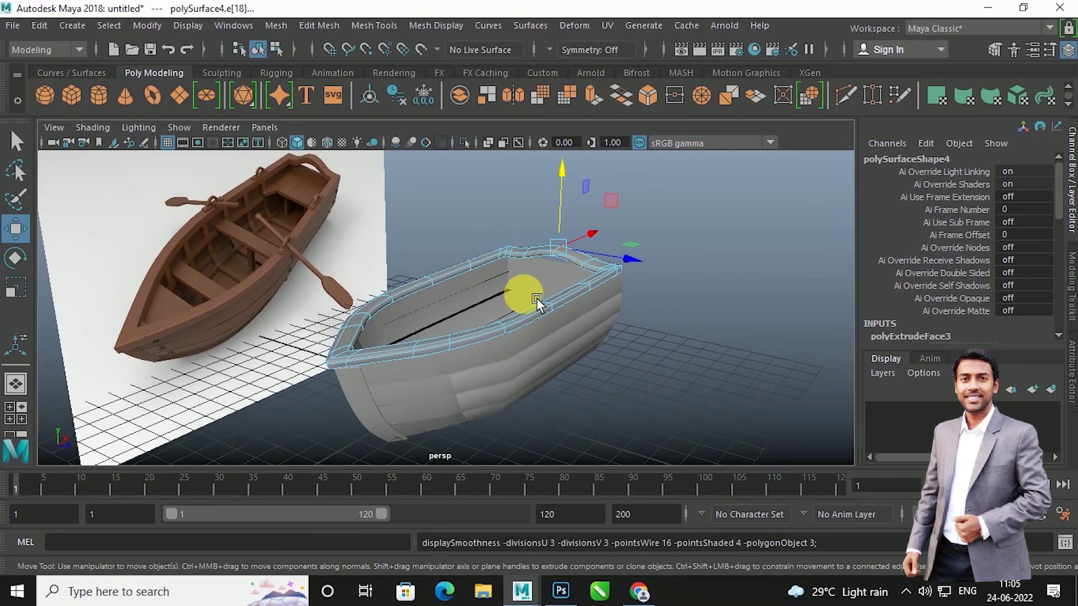
scroll(543, 292, up, 3)
key(1)
mouse_move(545, 293)
alt+mouse_down()
mouse_move(494, 273)
mouse_move(493, 307)
alt+mouse_up()
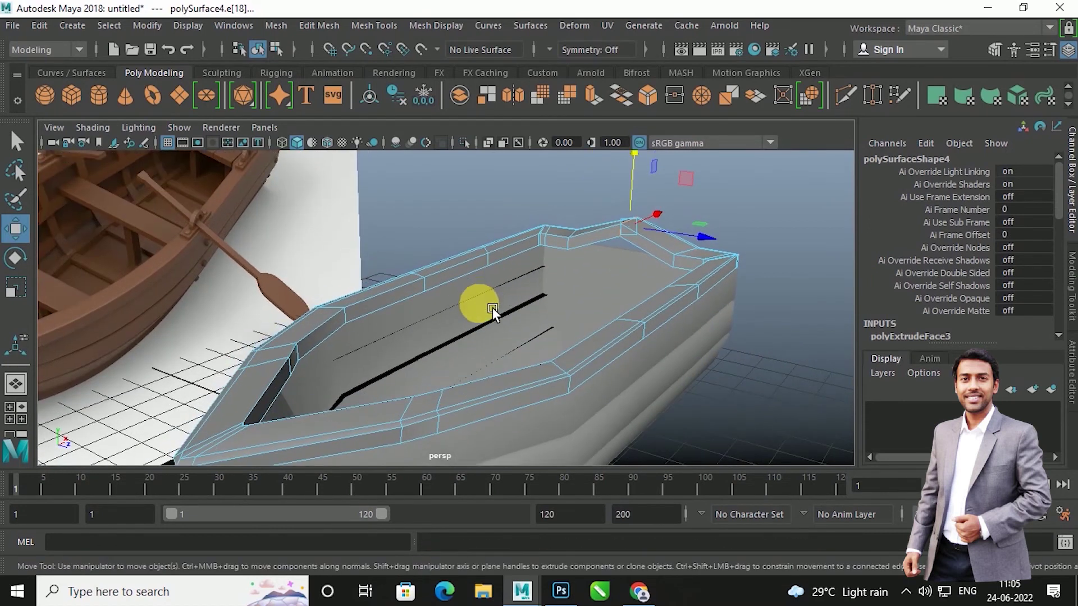
Insert three edge loops along the gunwale rim with Insert Edge Loop.
click(374, 25)
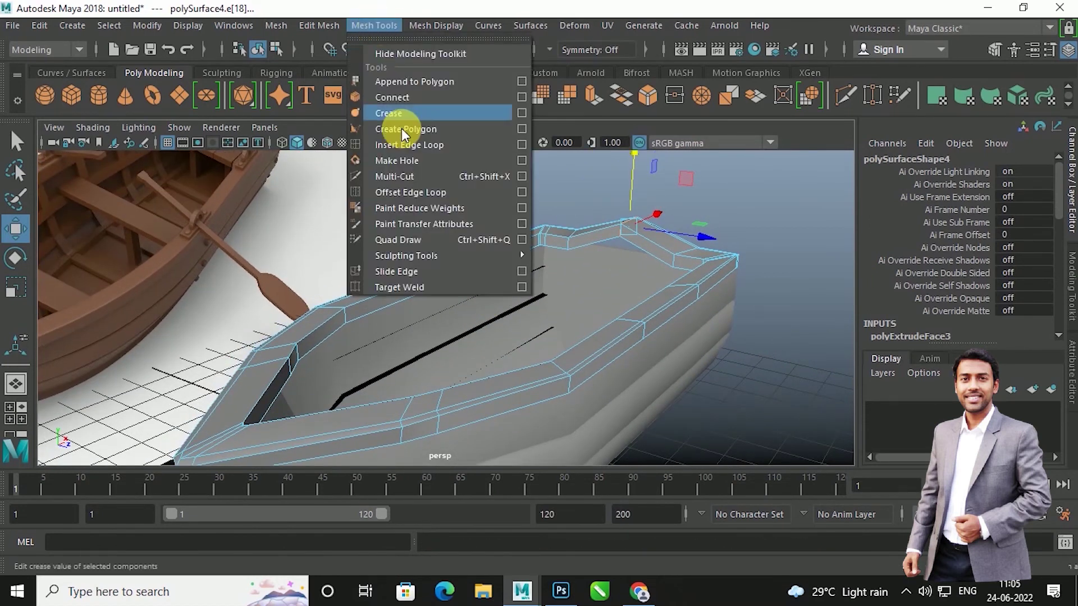
click(417, 154)
scroll(440, 264, up, 5)
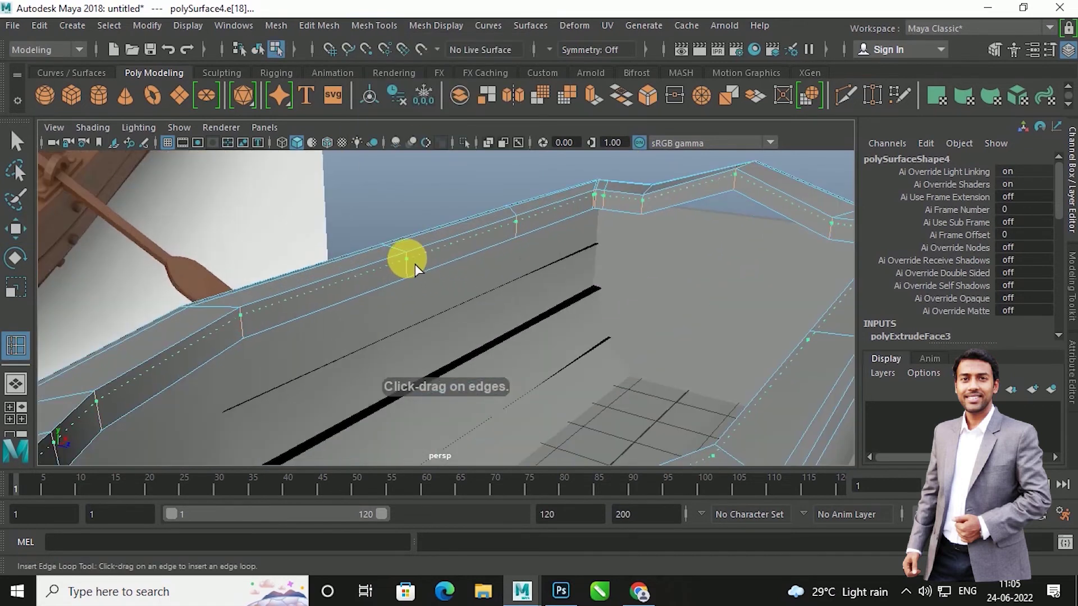
drag(416, 264, 414, 278)
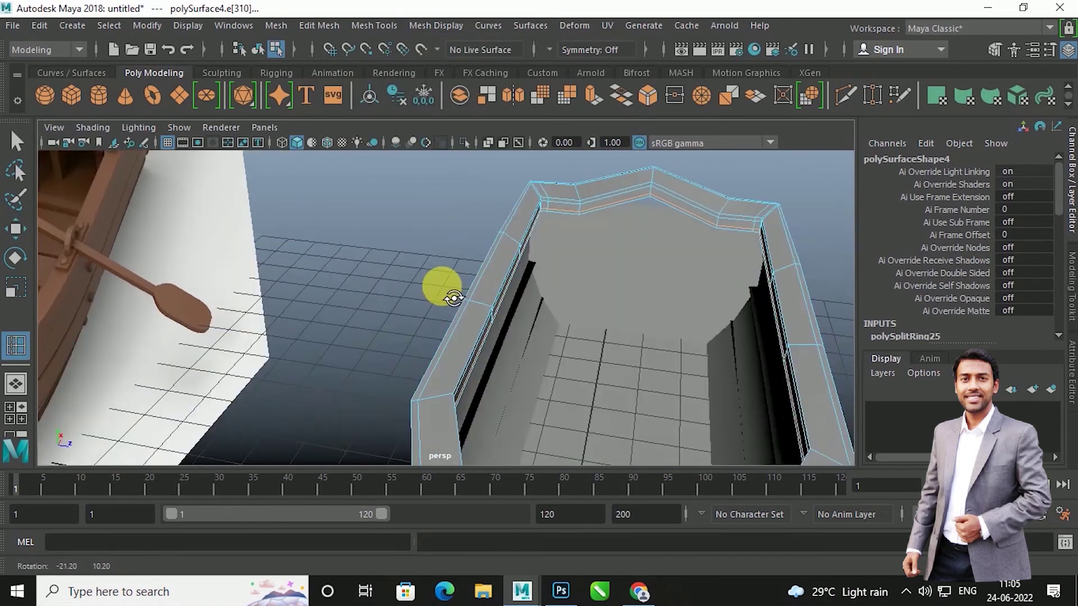
click(504, 339)
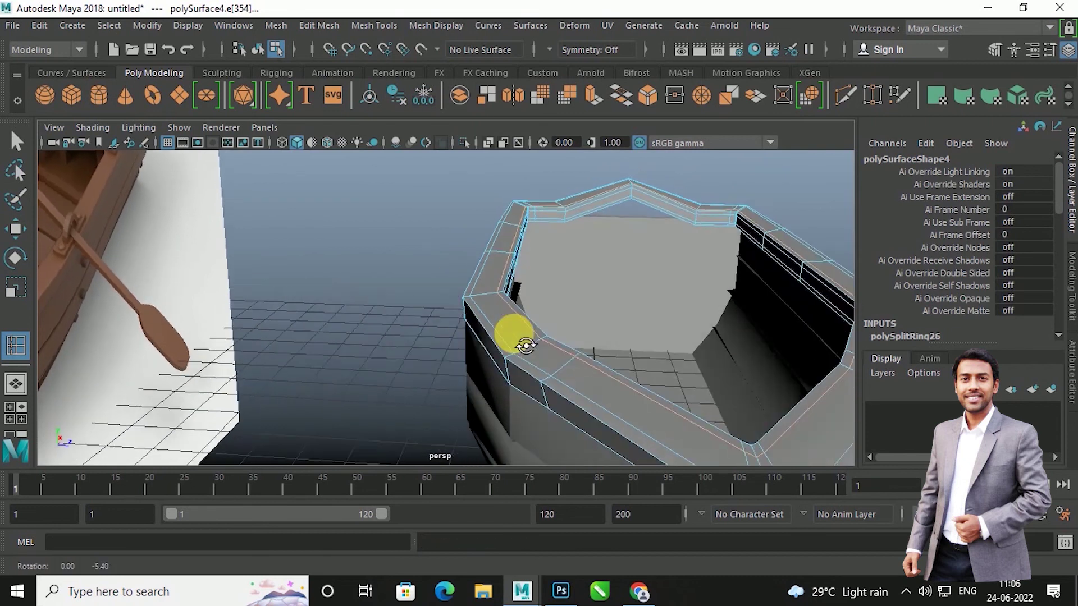
click(728, 328)
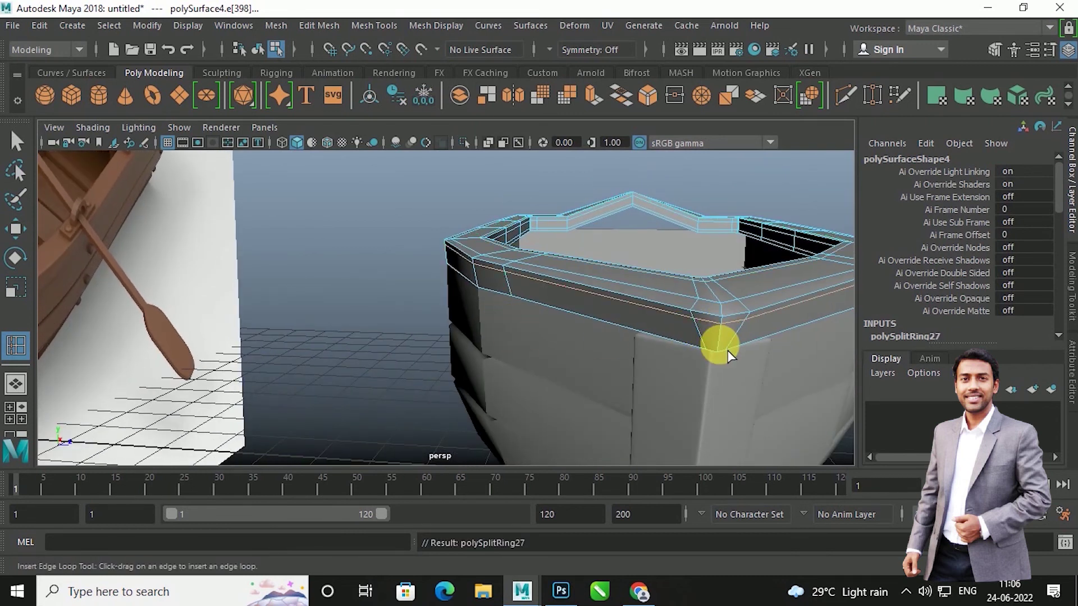
Select a stern rim edge and move it so the stern sweeps up more steeply.
key(w)
mouse_move(613, 364)
alt+mouse_down()
mouse_move(574, 362)
mouse_move(658, 247)
mouse_move(658, 274)
alt+mouse_up()
scroll(576, 359, up, 2)
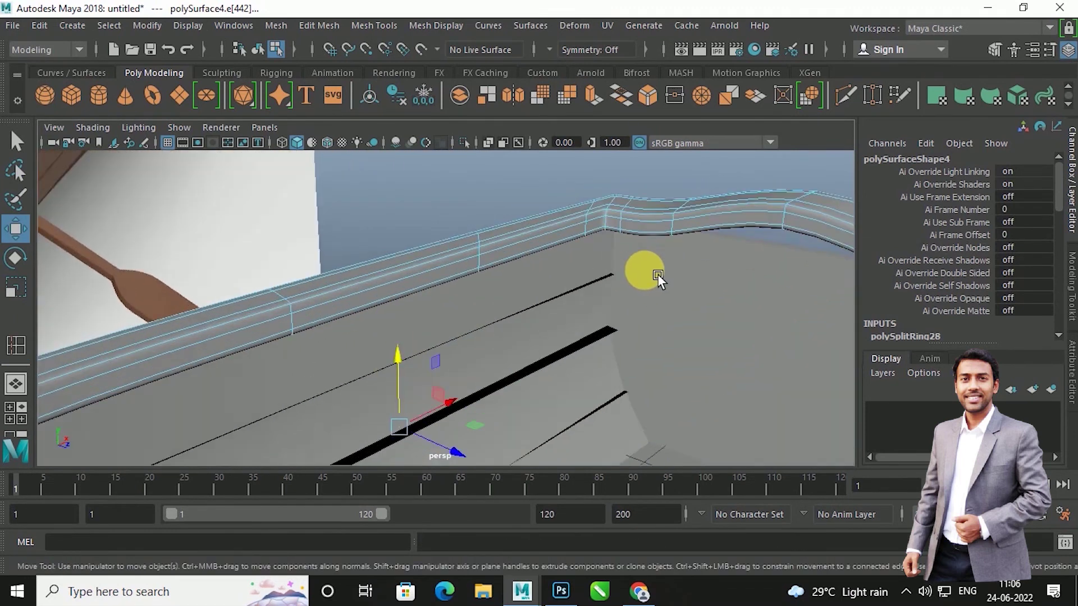
scroll(504, 298, up, 3)
click(641, 233)
scroll(641, 234, down, 3)
mouse_move(571, 192)
mouse_down()
mouse_move(571, 160)
mouse_move(567, 320)
mouse_move(595, 311)
mouse_move(402, 310)
mouse_move(543, 302)
mouse_move(545, 331)
mouse_move(568, 337)
mouse_up()
Return to Object Mode and orbit to a new angle of the boats.
right_click(540, 322)
right_drag(632, 132, 632, 132)
mouse_move(617, 343)
alt+mouse_down()
mouse_move(584, 352)
mouse_move(585, 338)
mouse_move(567, 354)
alt+mouse_up()
click(567, 353)
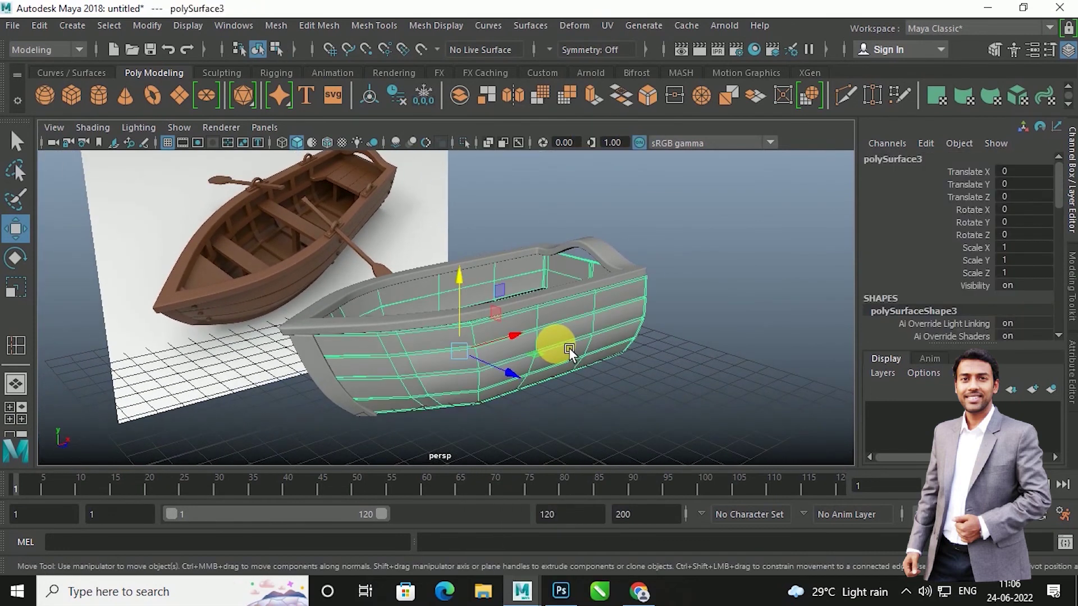
click(688, 356)
mouse_move(688, 357)
alt+mouse_down()
mouse_move(633, 365)
mouse_move(730, 368)
mouse_move(610, 399)
mouse_move(452, 375)
mouse_move(458, 351)
mouse_move(671, 354)
mouse_move(562, 338)
mouse_move(586, 354)
mouse_move(588, 388)
mouse_move(529, 385)
alt+mouse_up()
scroll(587, 356, down, 5)
scroll(476, 355, up, 5)
alt+drag(475, 355, 453, 362)
scroll(454, 362, down, 2)
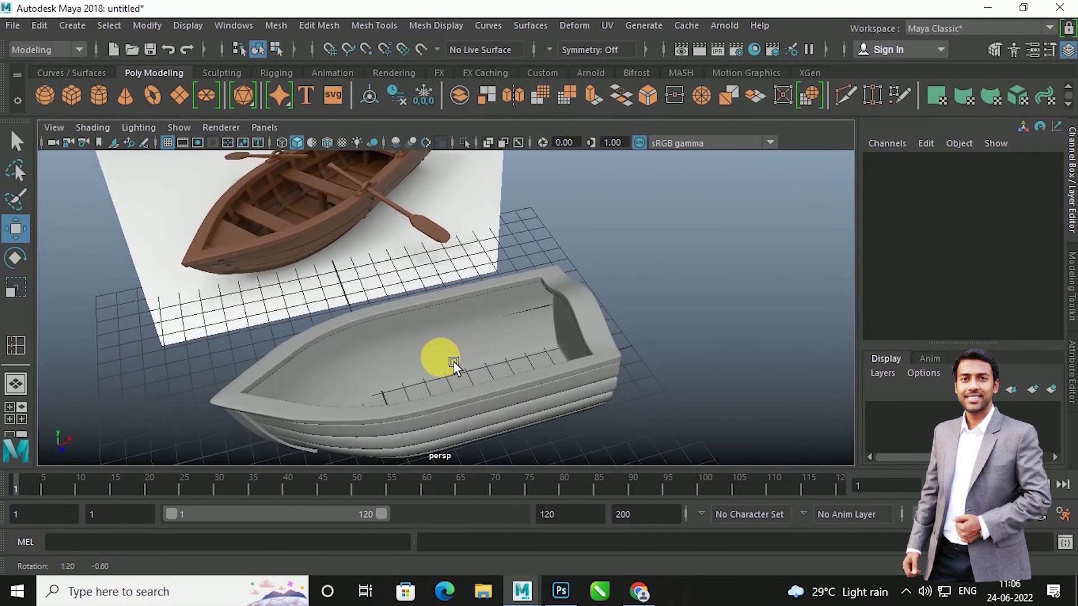